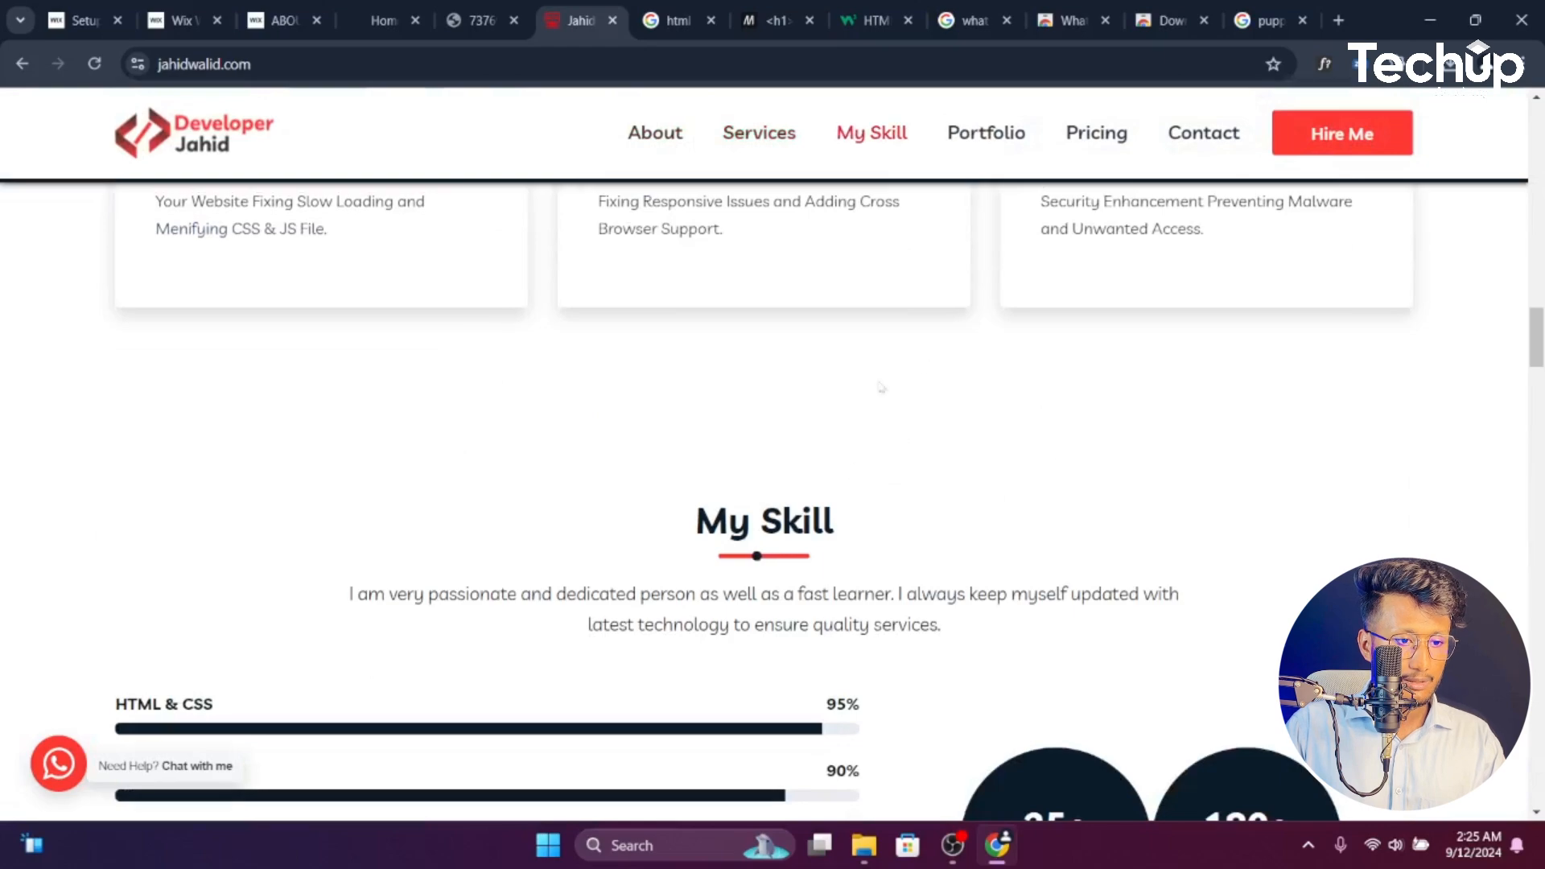
Open the developer tools for the portfolio home page to inspect its elements
scroll(880, 389, "up", 3)
scroll(942, 484, "up", 10)
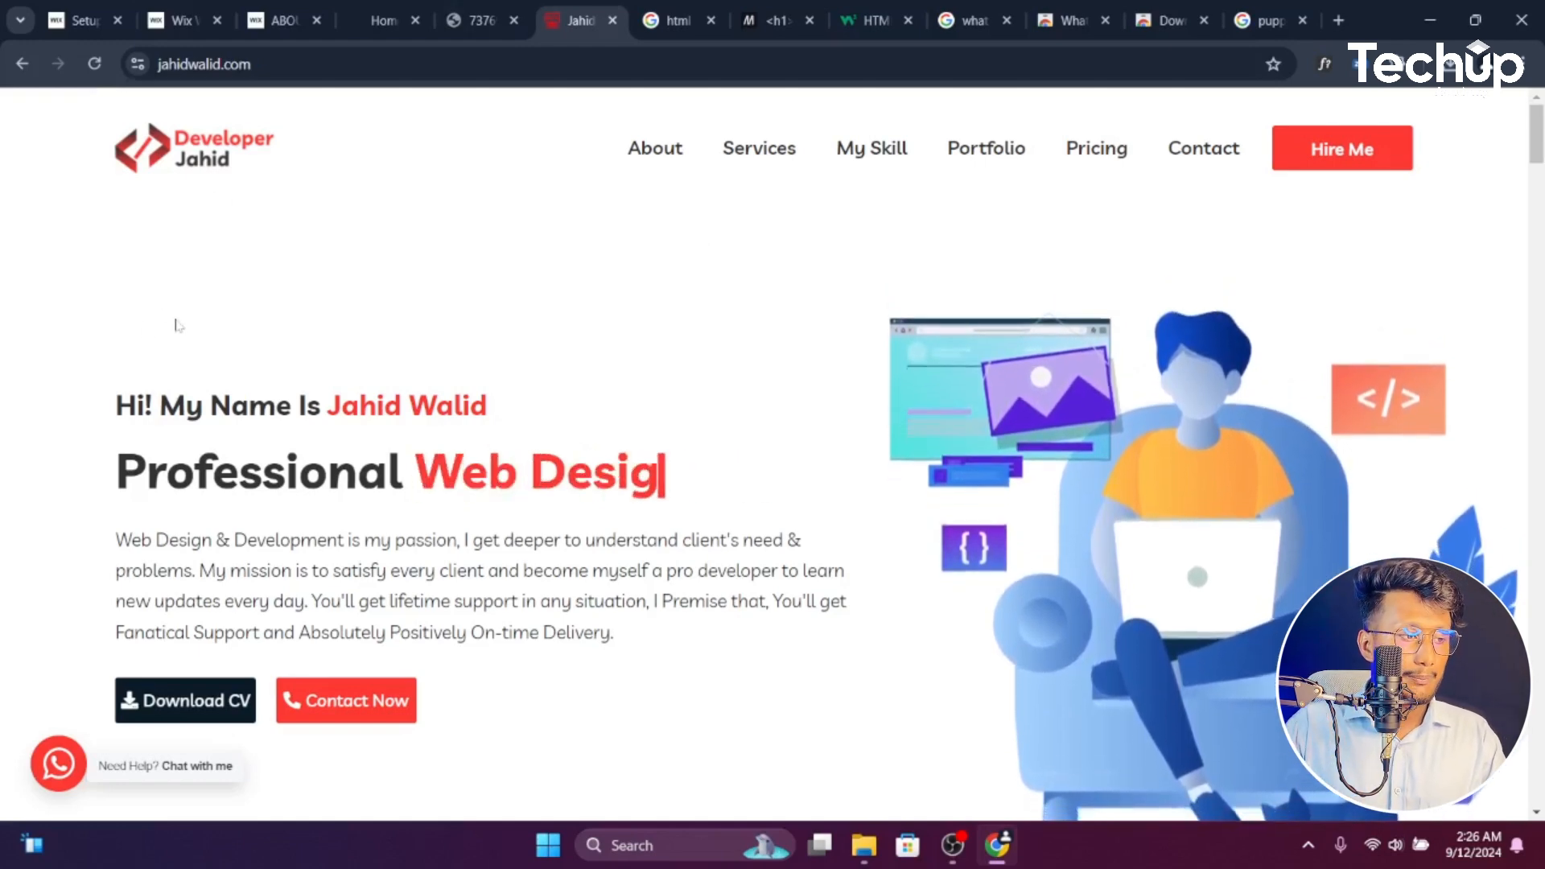
scroll(176, 325, "down", 5)
scroll(201, 328, "up", 5)
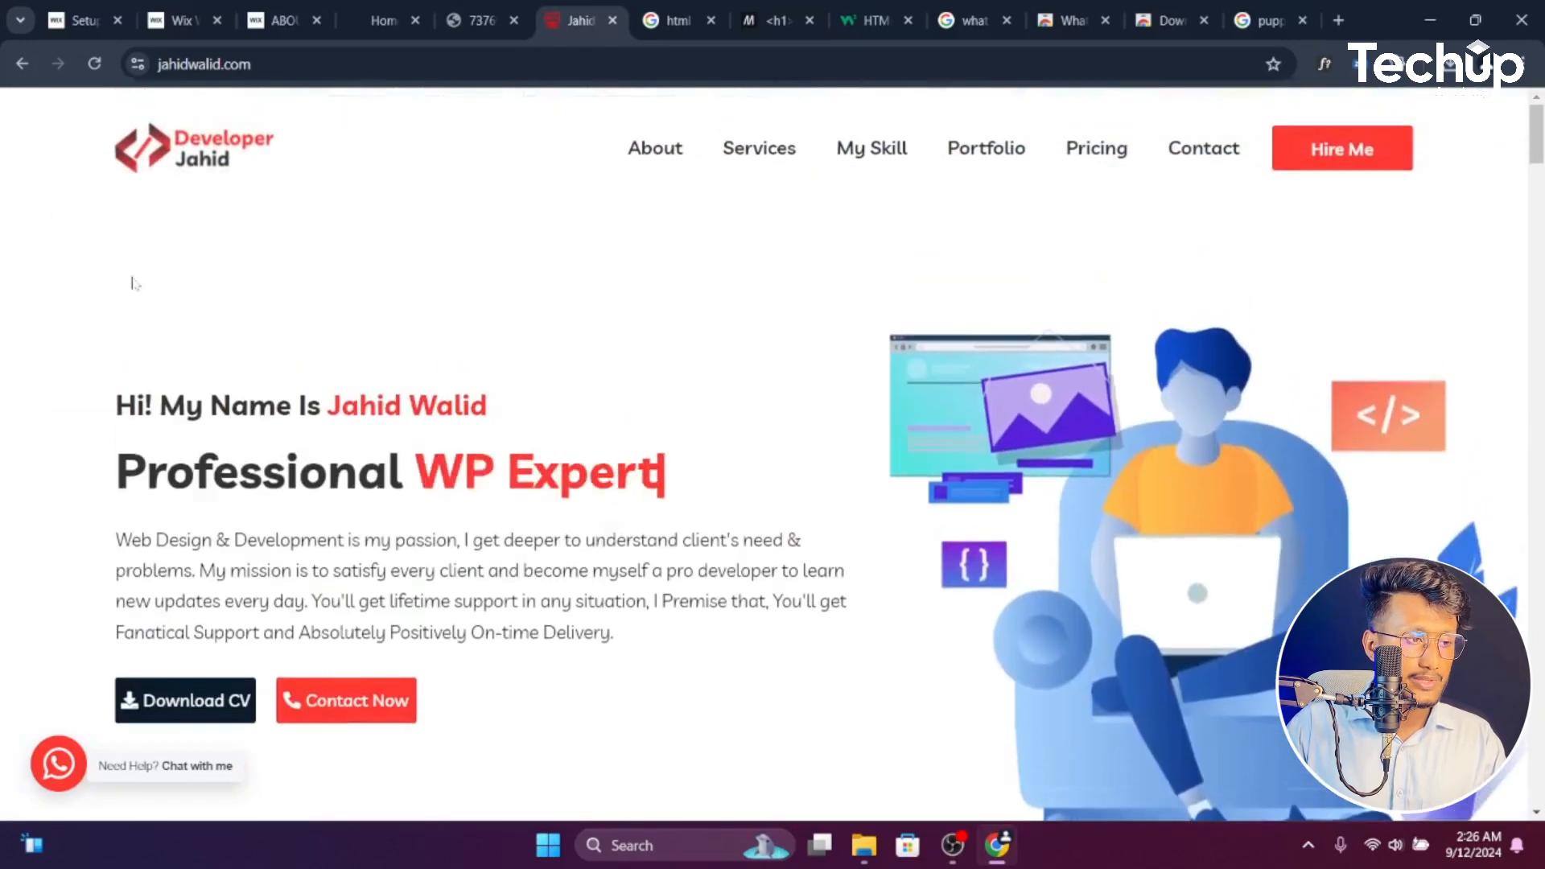
right_click(91, 222)
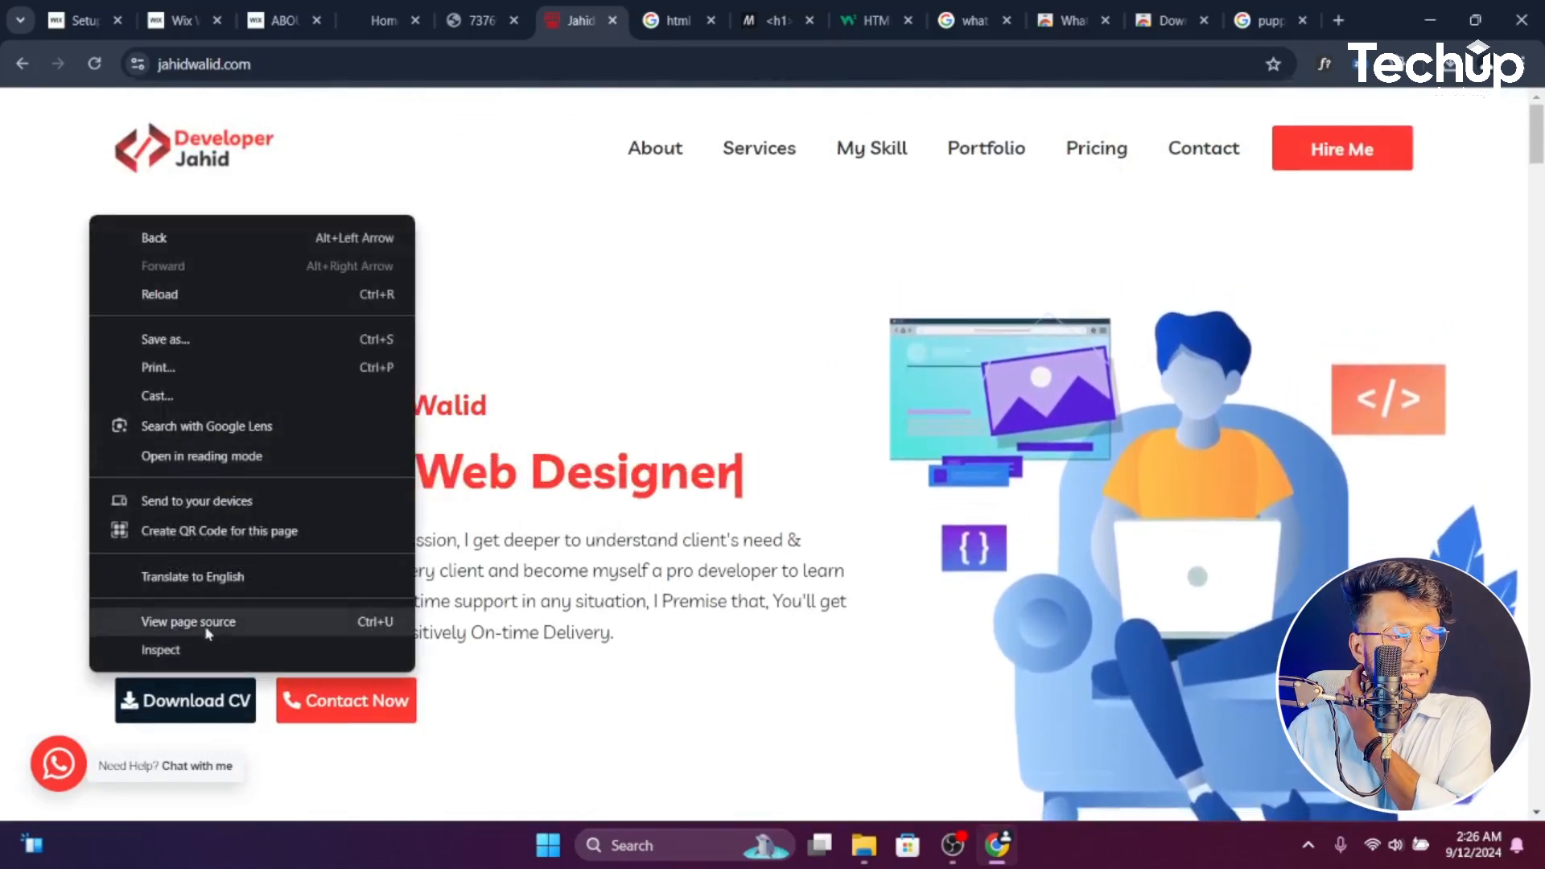
left_click(205, 650)
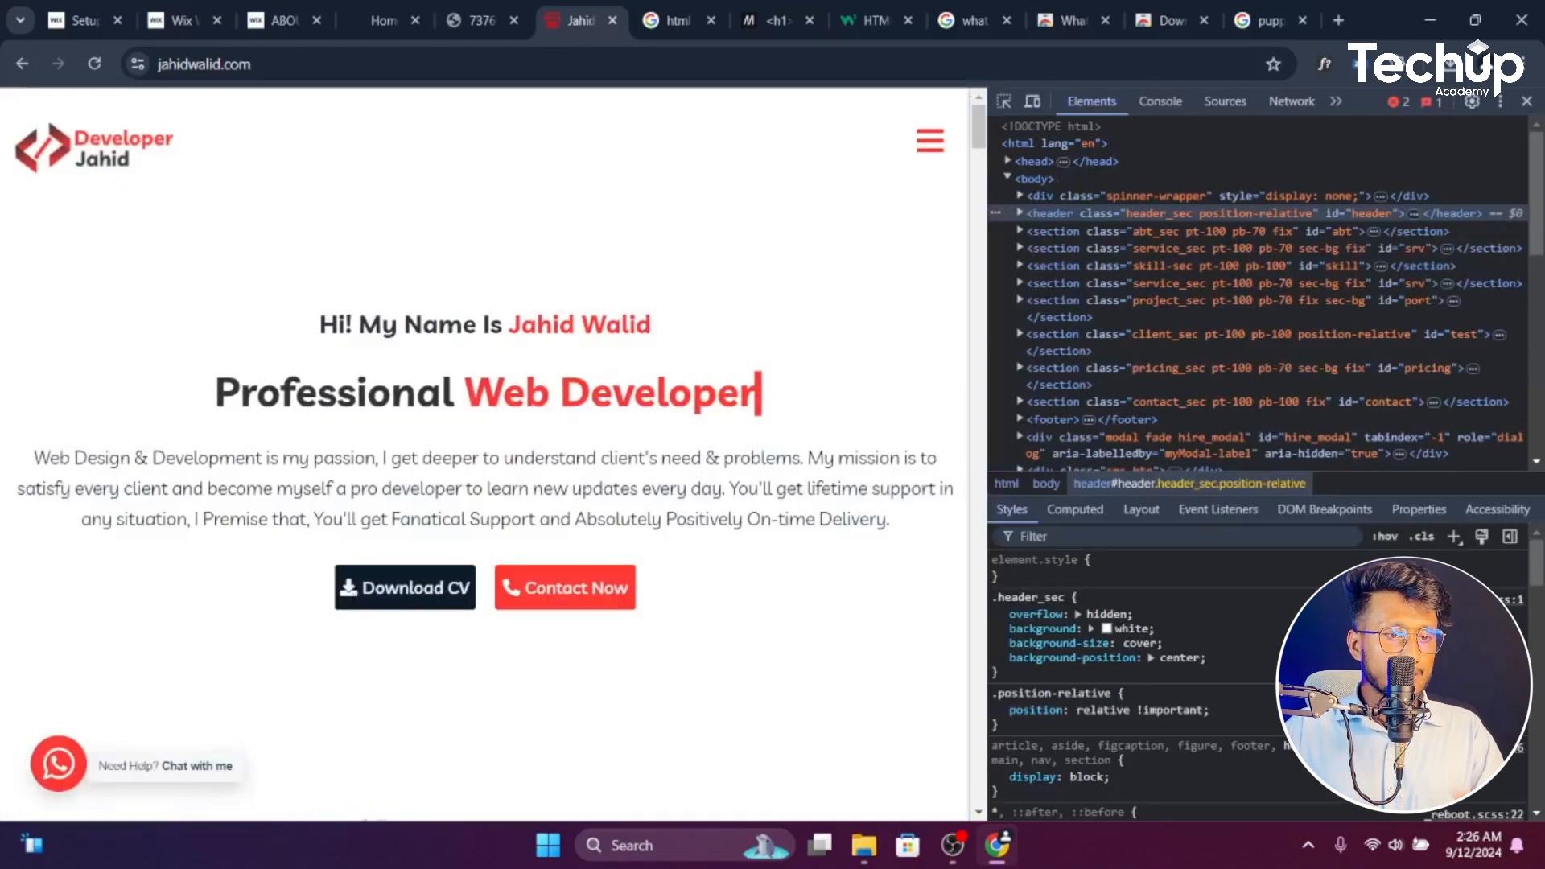
scroll(614, 369, "down", 7)
scroll(614, 370, "up", 7)
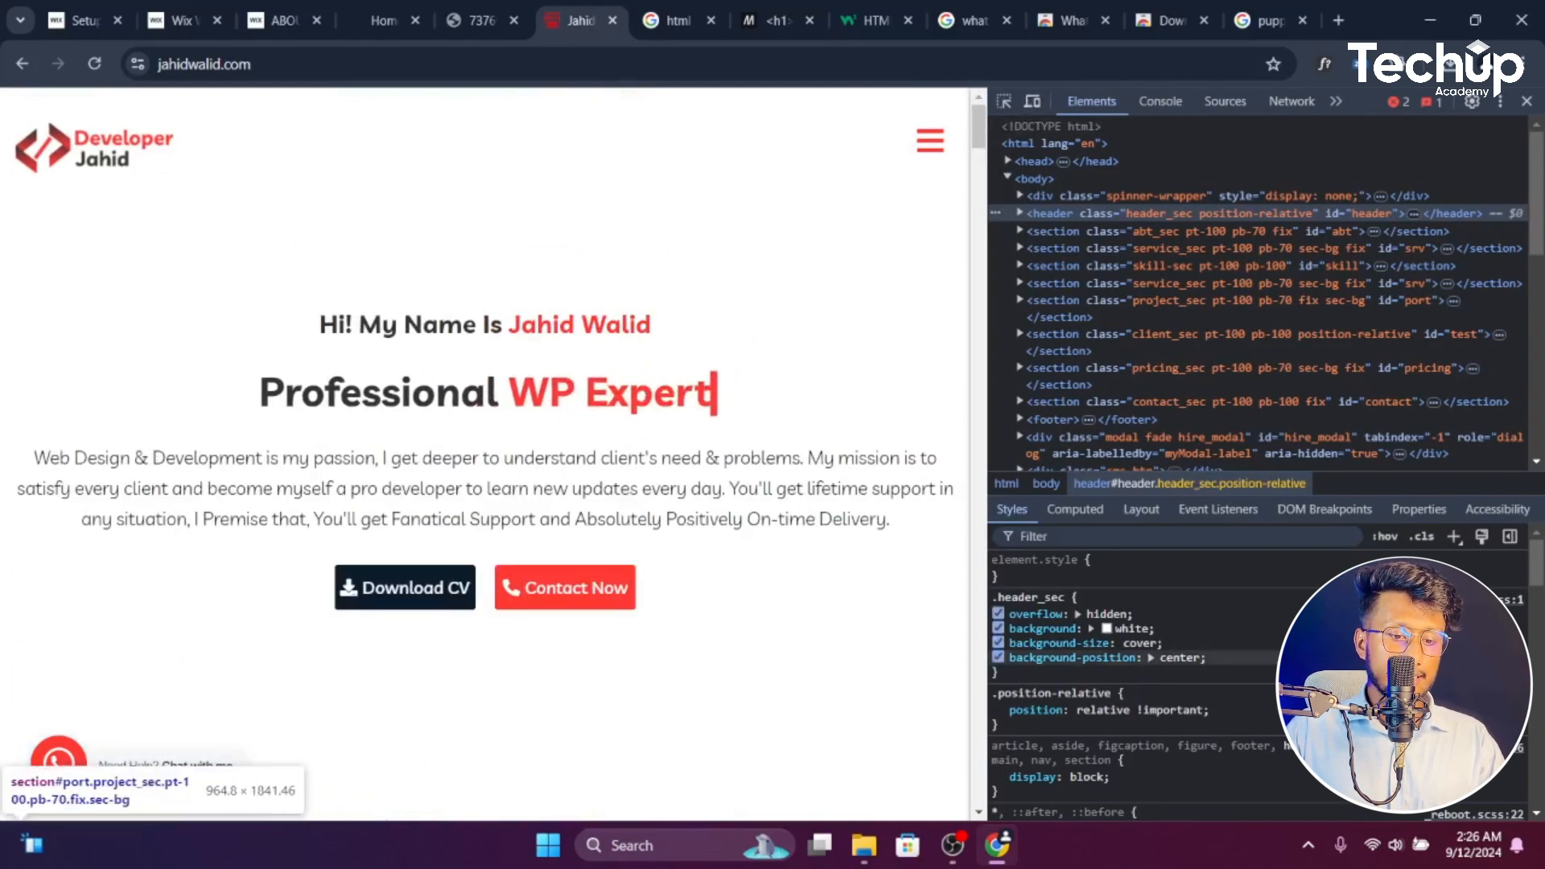
Capture part of the screen, point a red arrow at the device emulation toggle, and discard the capture
left_click(1307, 845)
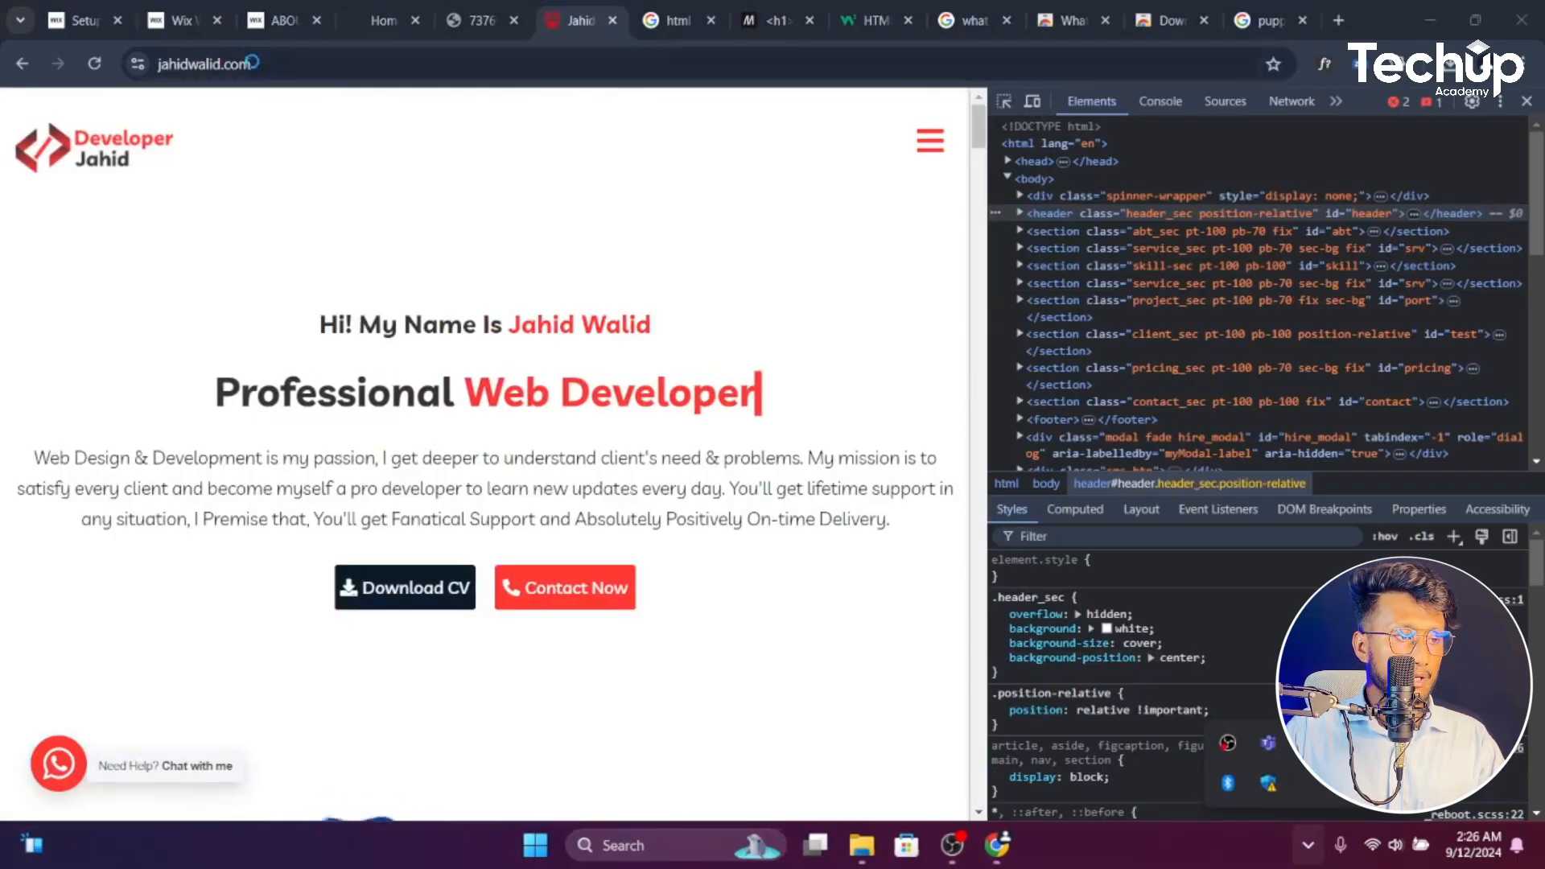
key("Print")
left_click_drag(198, 56, 1266, 647)
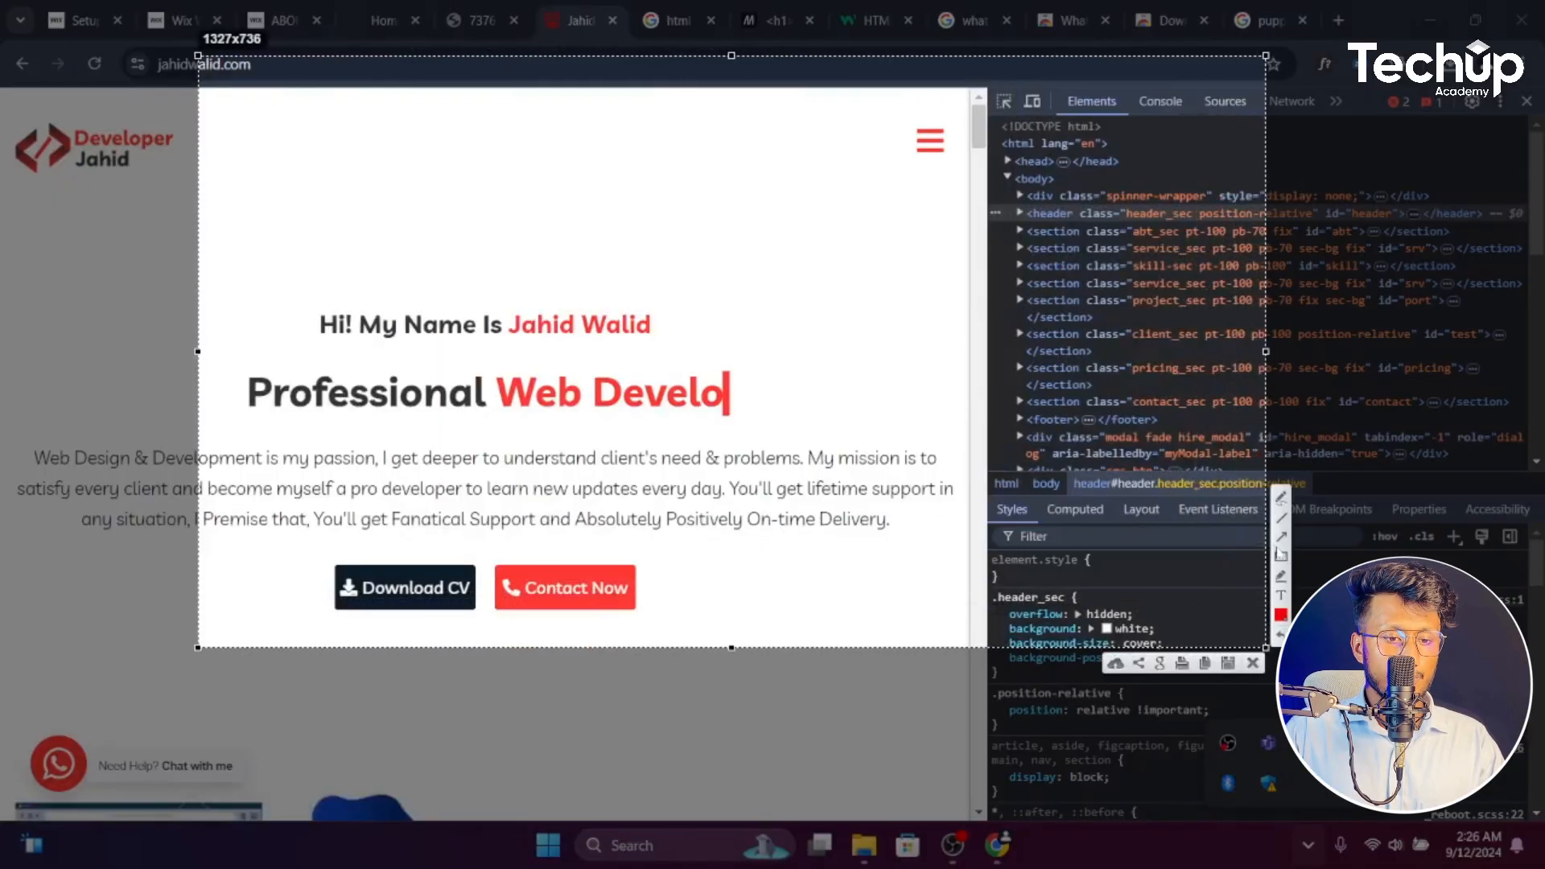
left_click_drag(950, 459, 1021, 342)
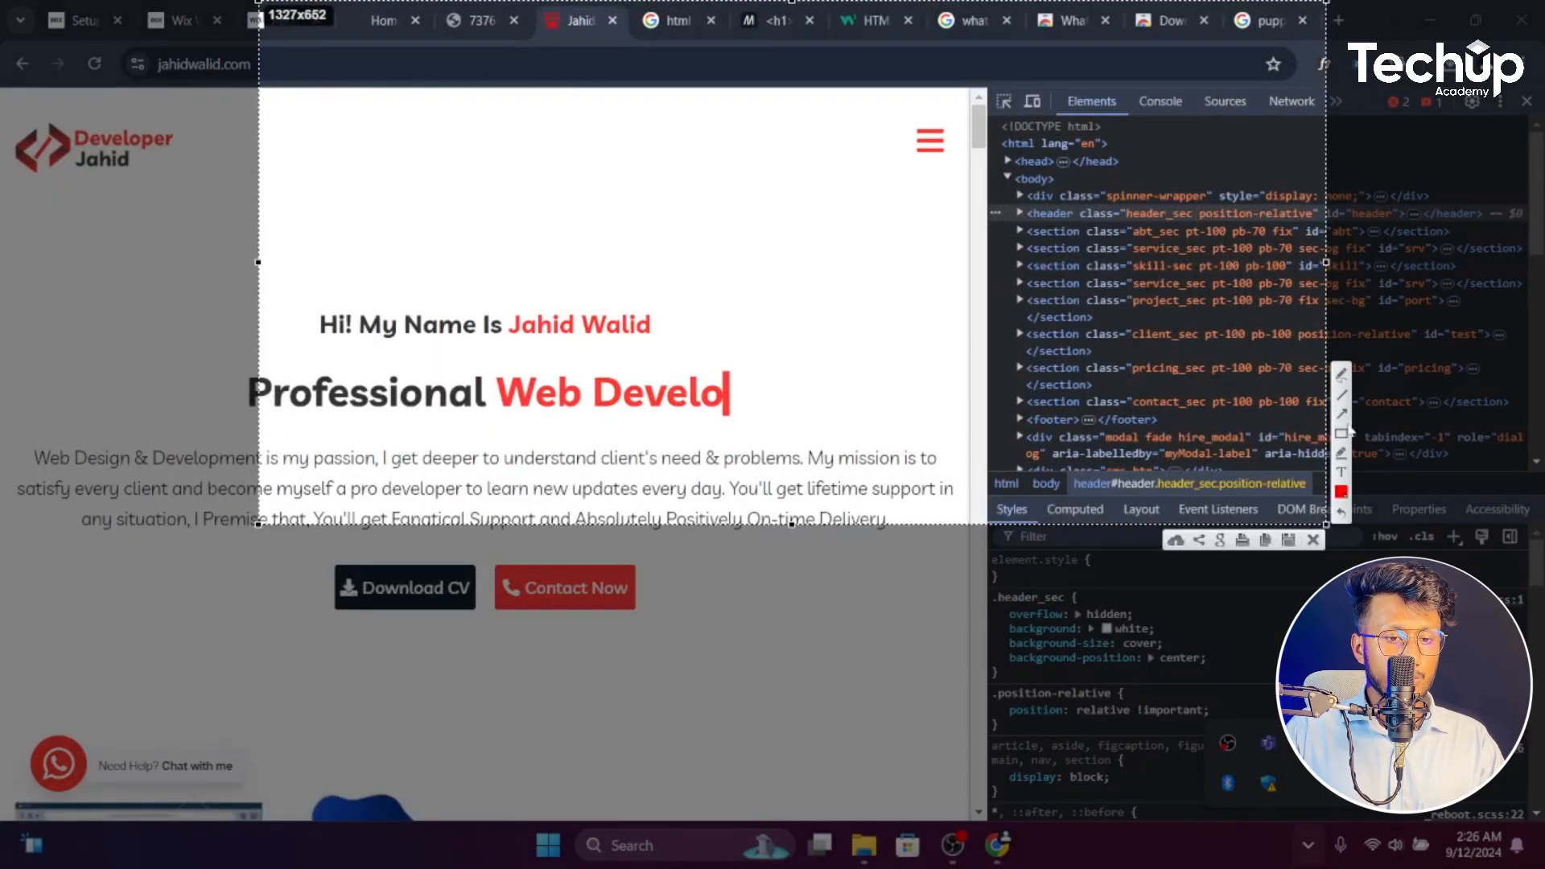
left_click_drag(910, 300, 986, 193)
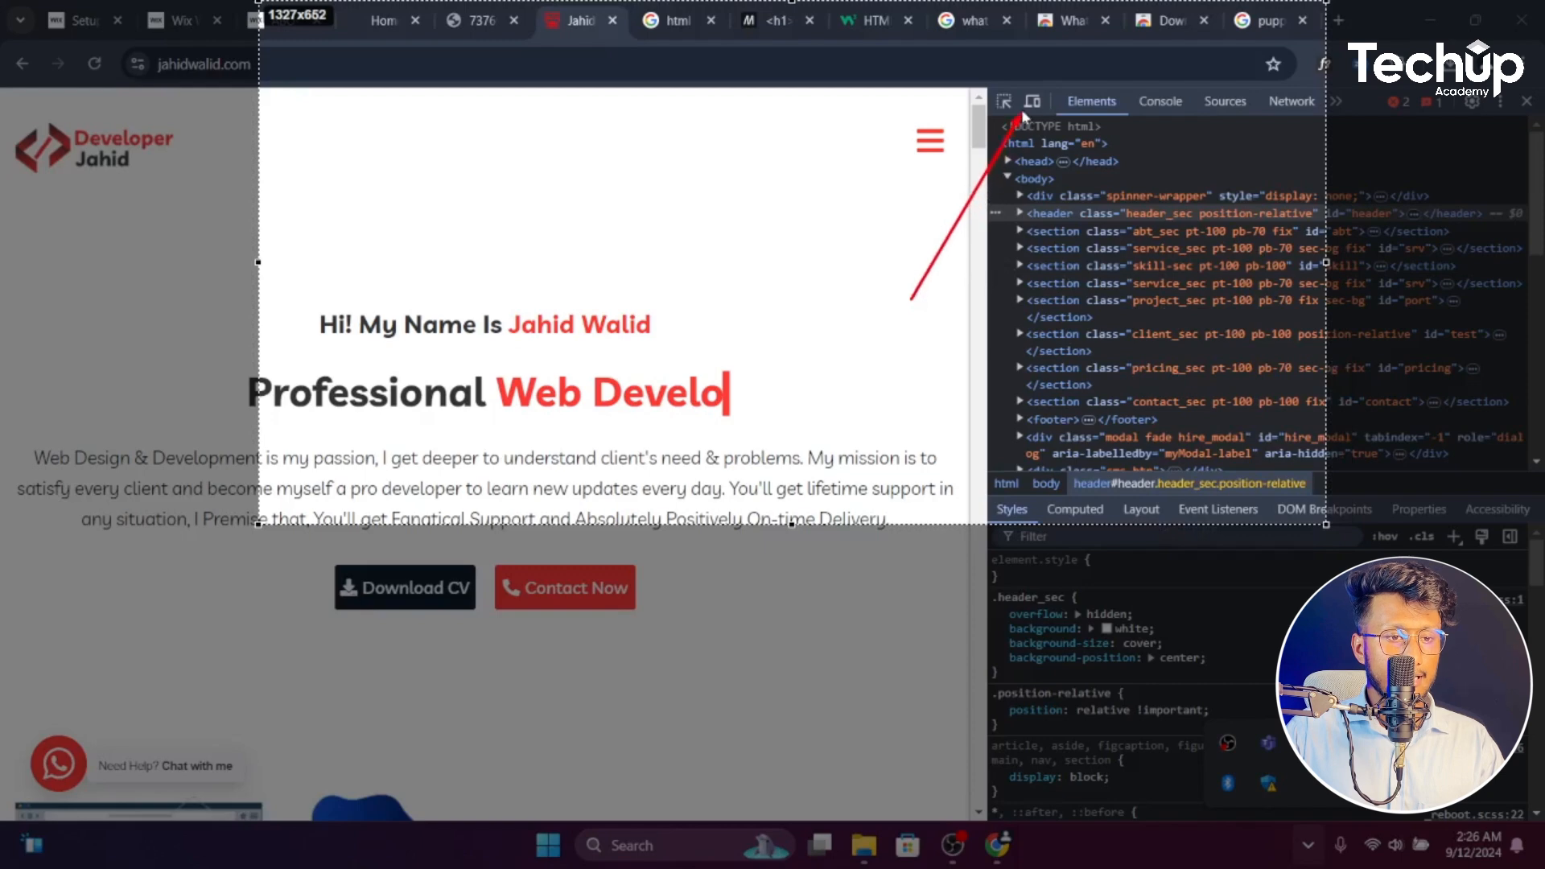
left_click_drag(1030, 107, 1030, 107)
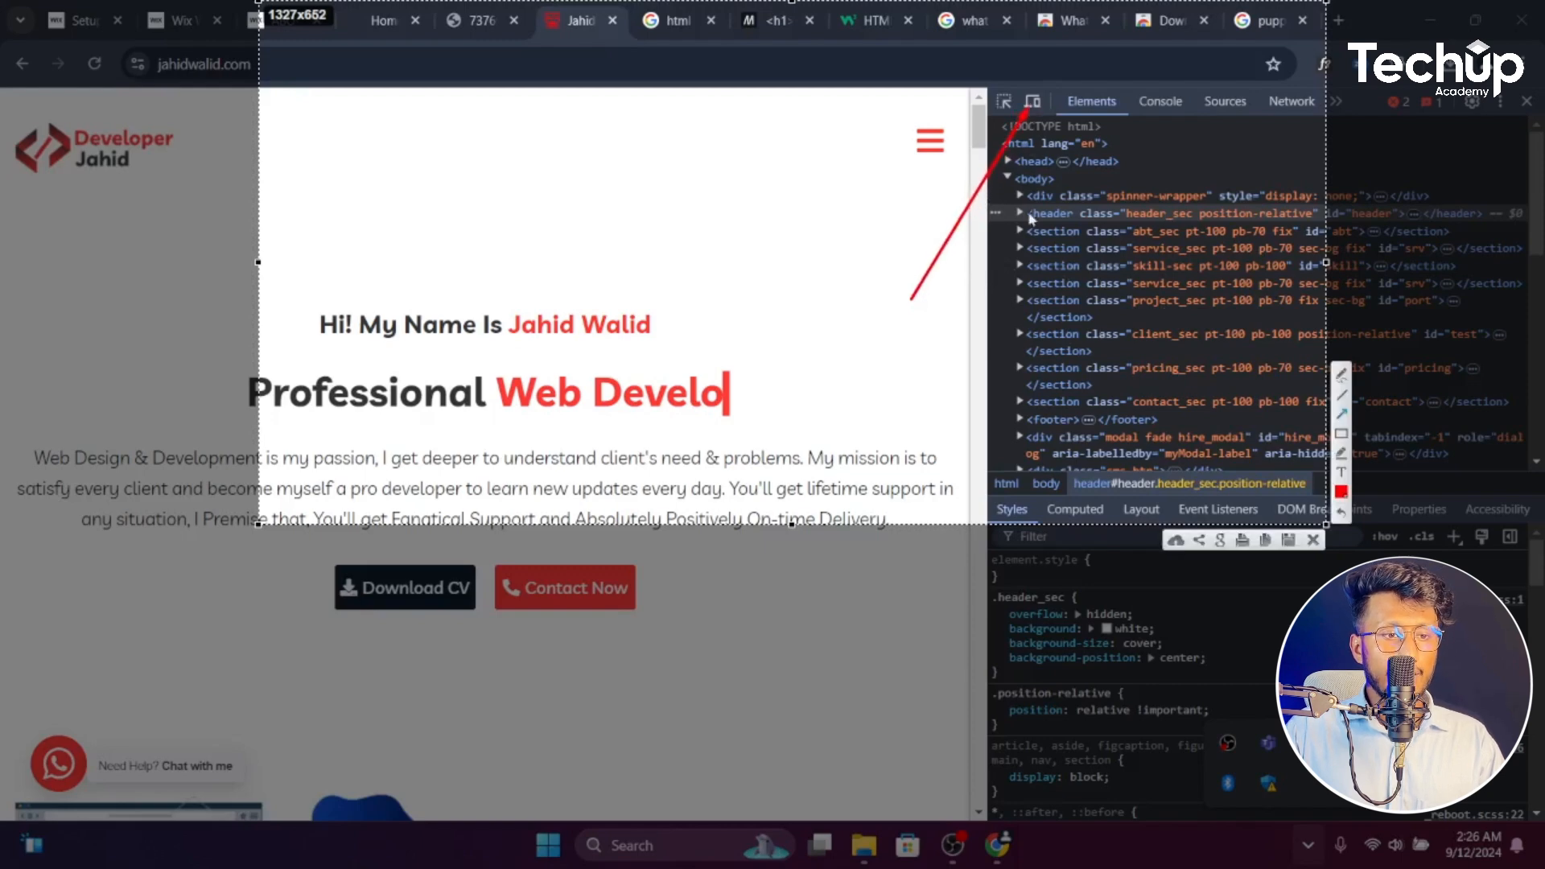
left_click(1314, 539)
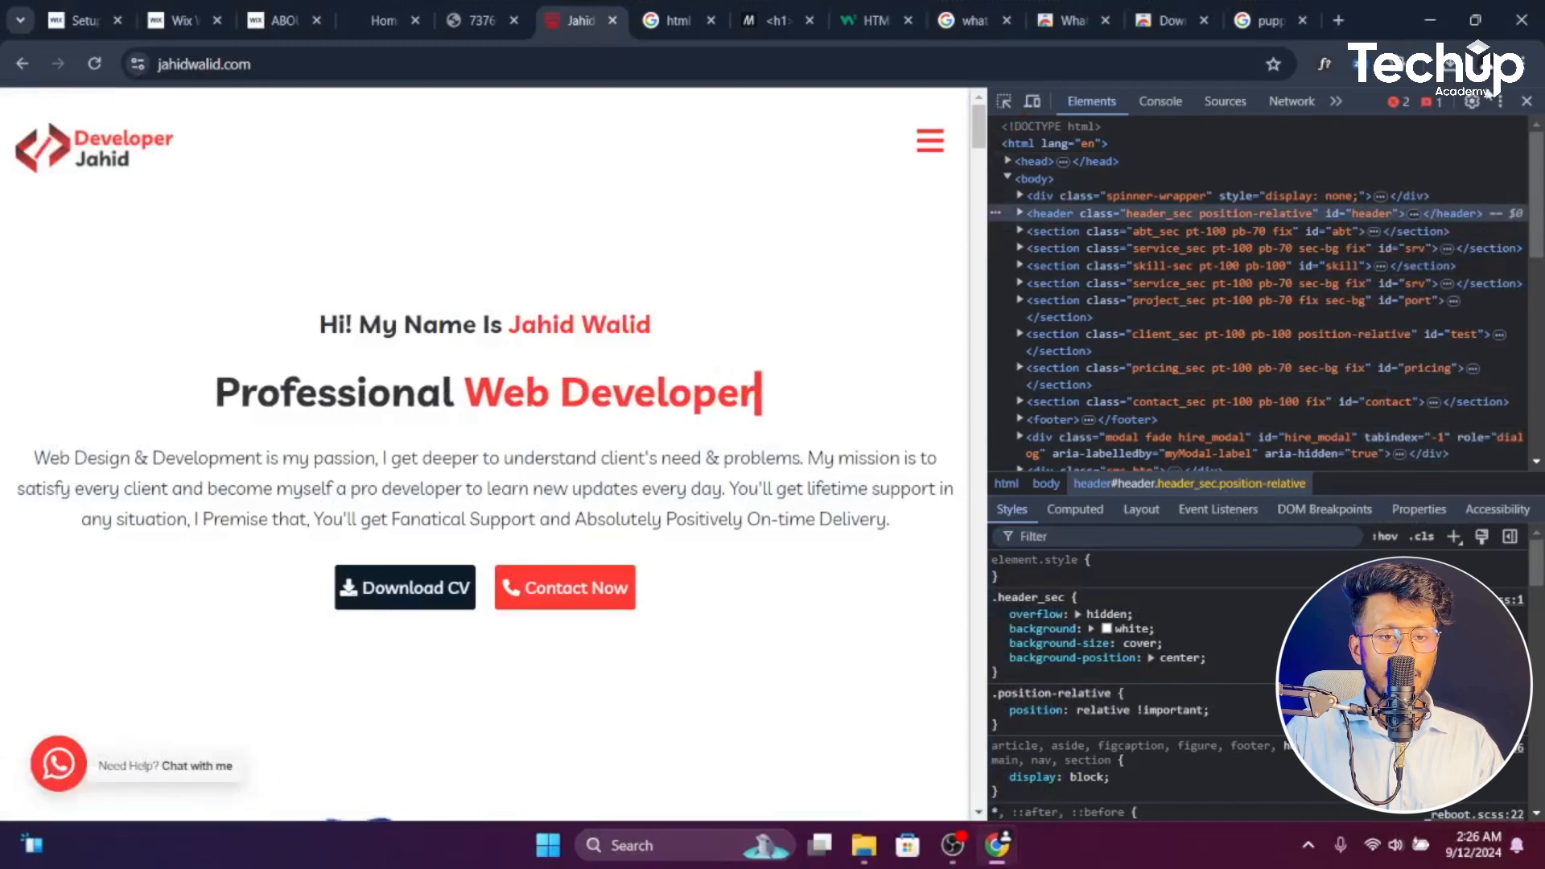
Dock the developer tools along the bottom of the browser window
left_click(1500, 100)
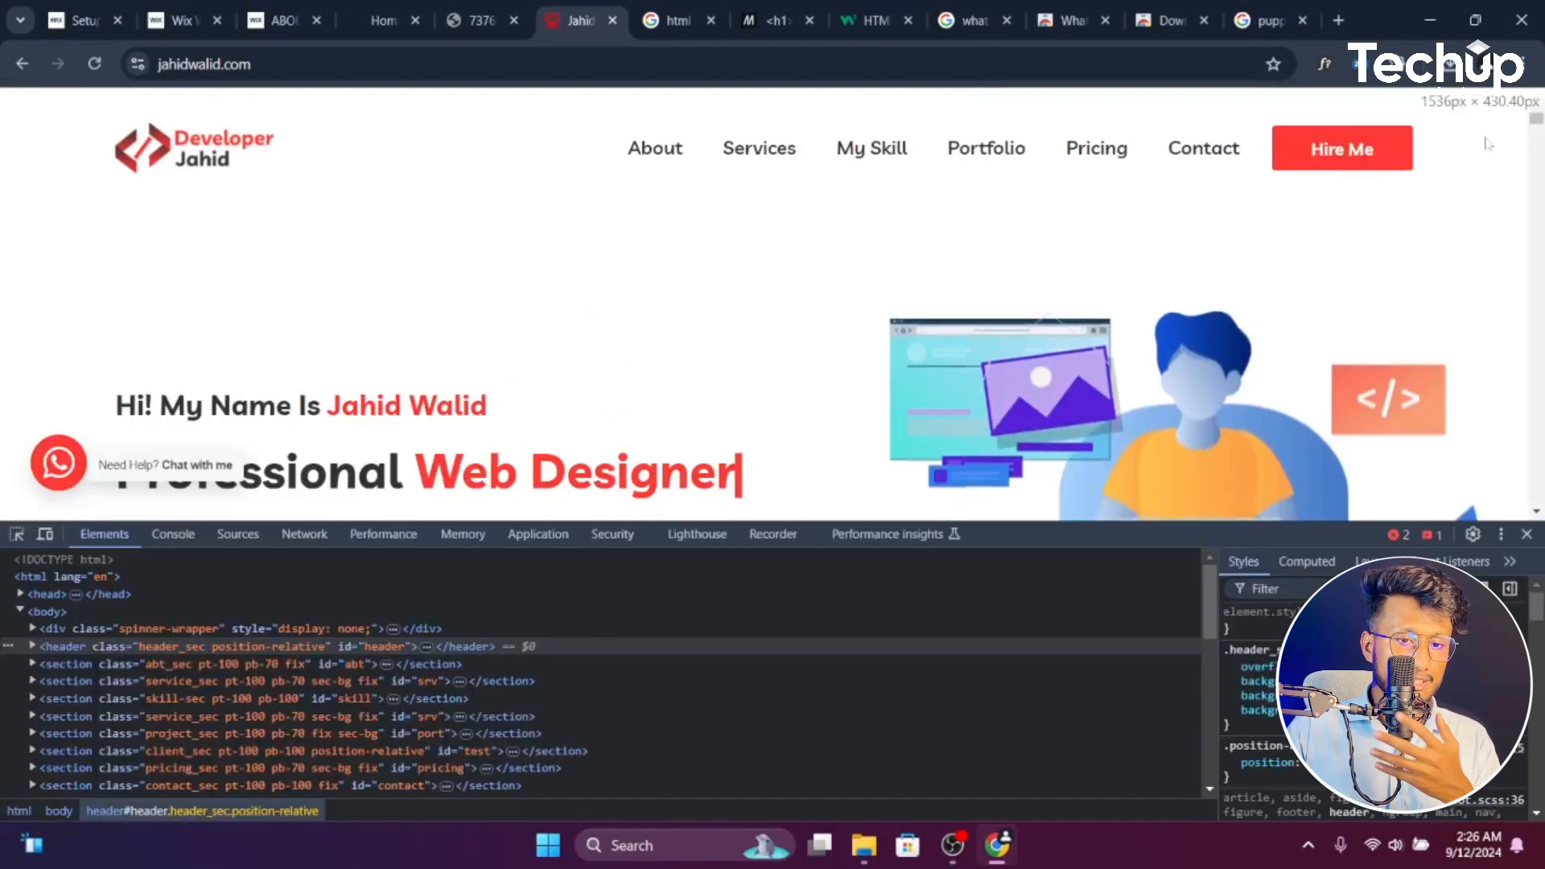
left_click(1490, 135)
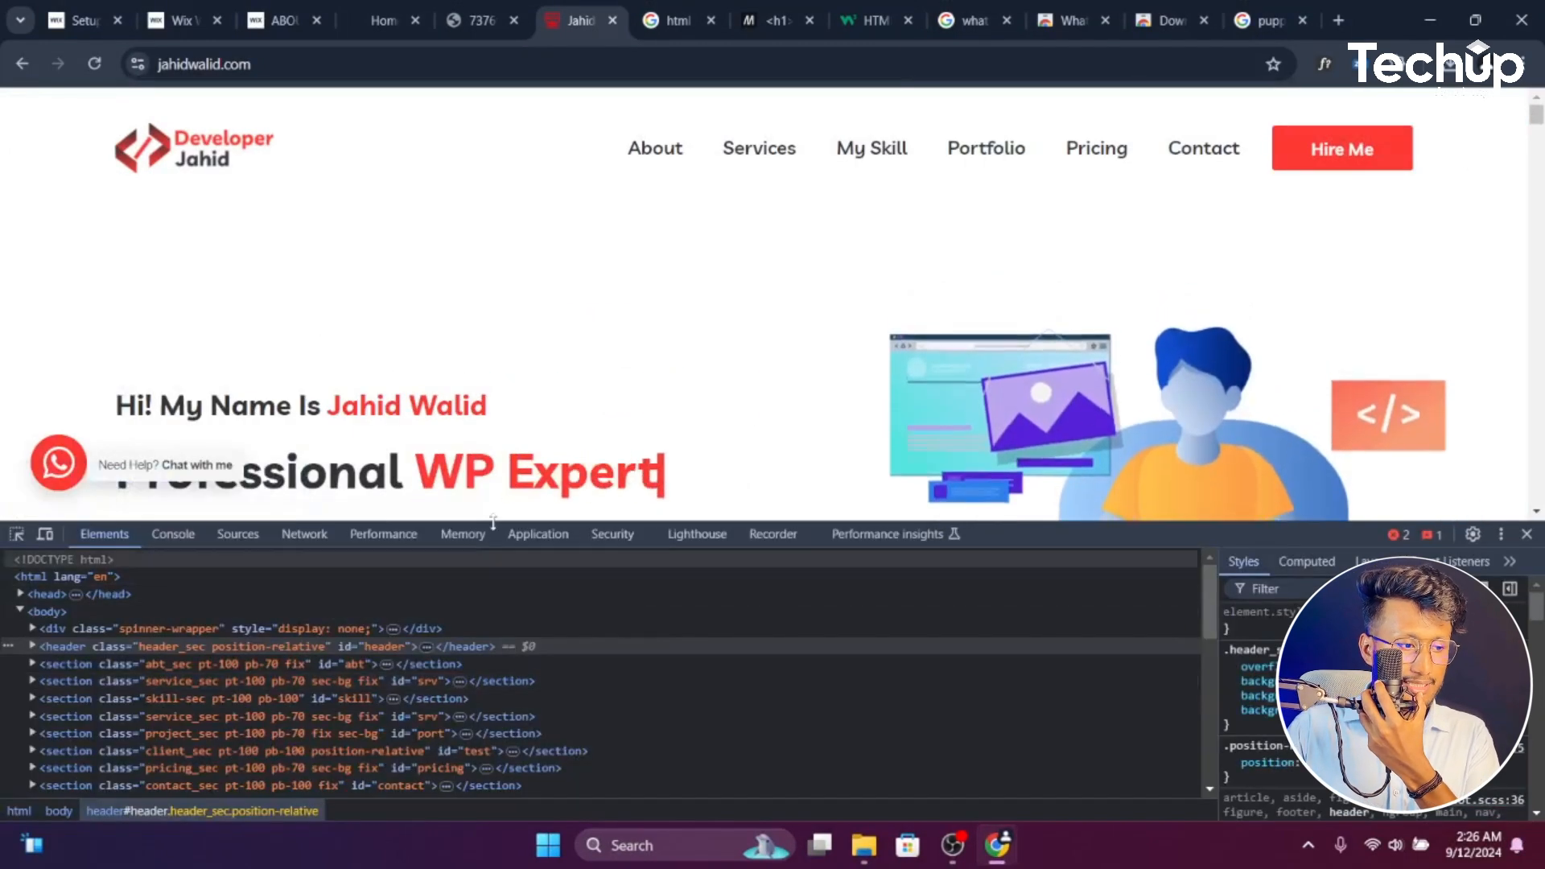
Annotate the device emulation toggle in the bottom-docked developer tools with an arrow on a screen capture, and close the capture
left_click(1308, 845)
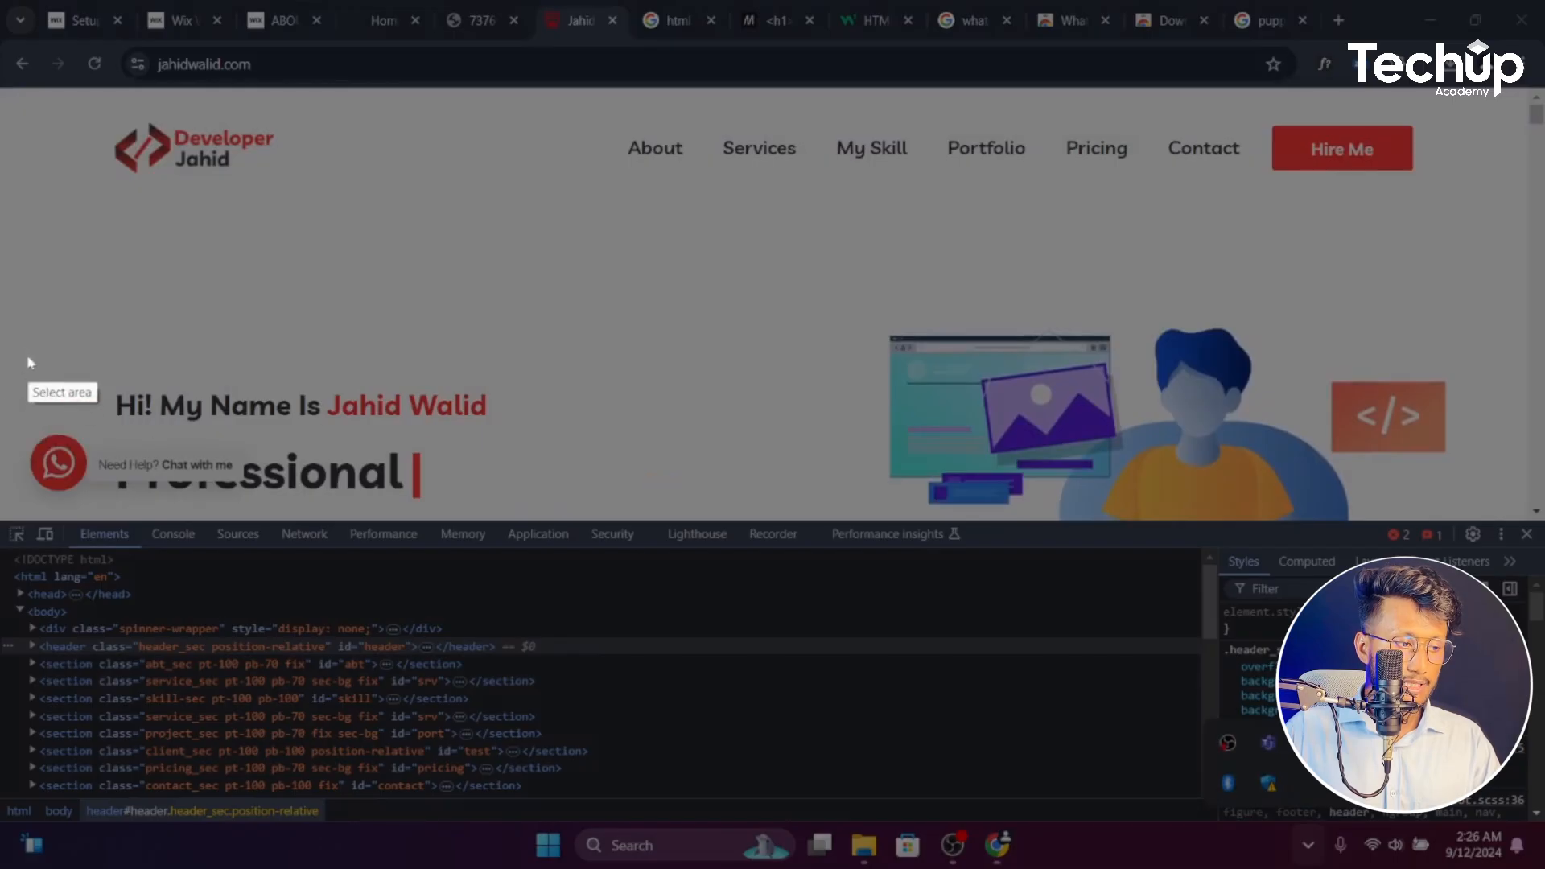
left_click_drag(3, 355, 561, 622)
mouse_move(445, 425)
left_mouse_down()
mouse_move(152, 488)
mouse_move(68, 529)
left_mouse_up()
left_click(552, 638)
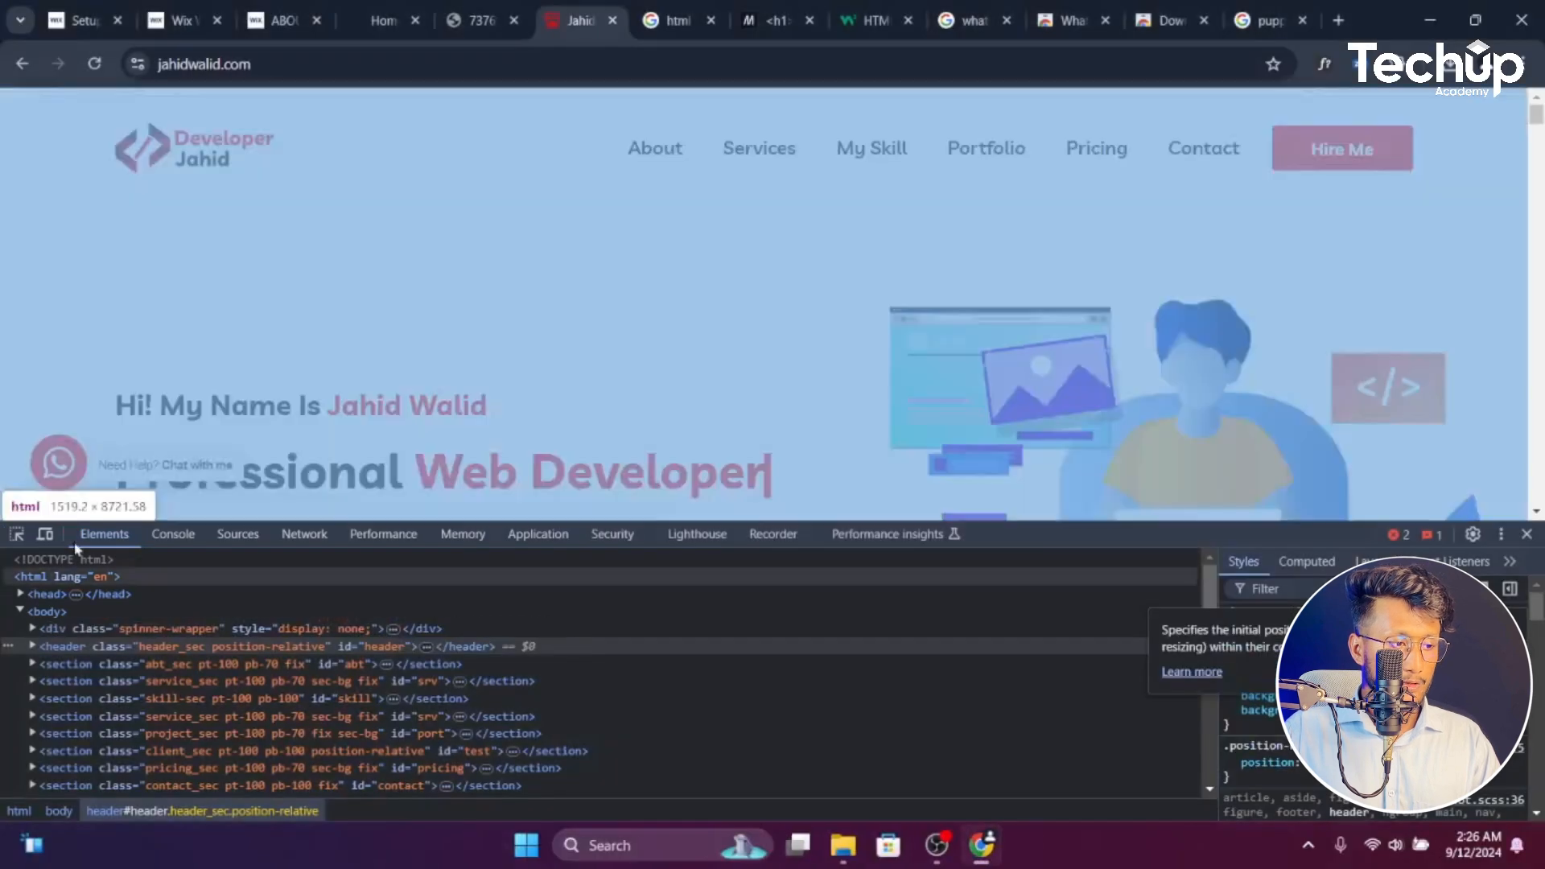
Turn on device emulation and shrink the developer tools pane to give the responsive page preview more height
left_click(46, 534)
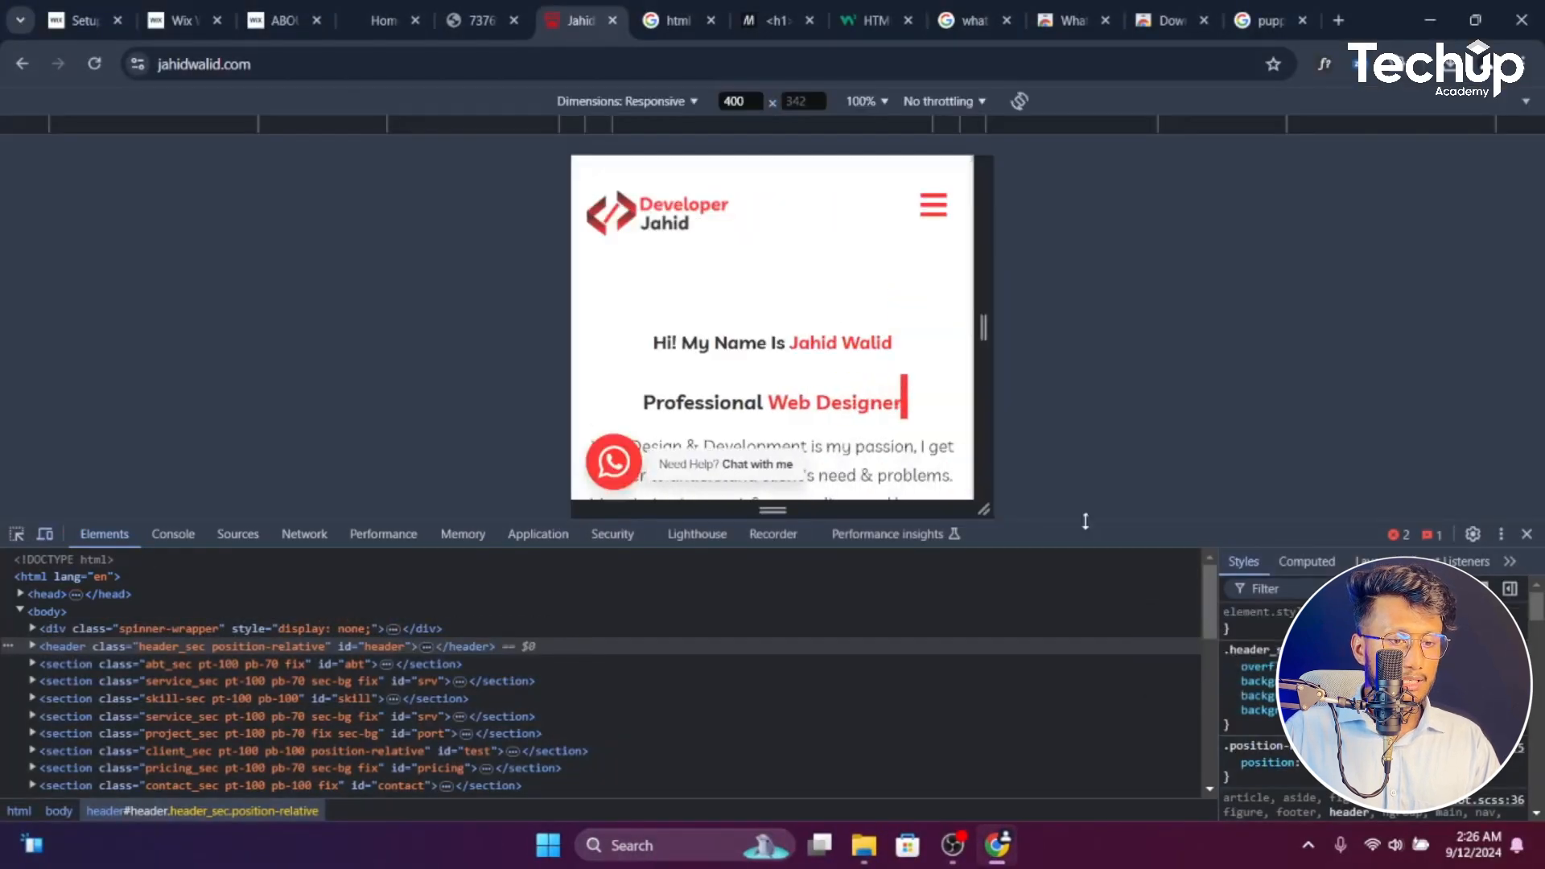
left_click_drag(1086, 522, 1086, 750)
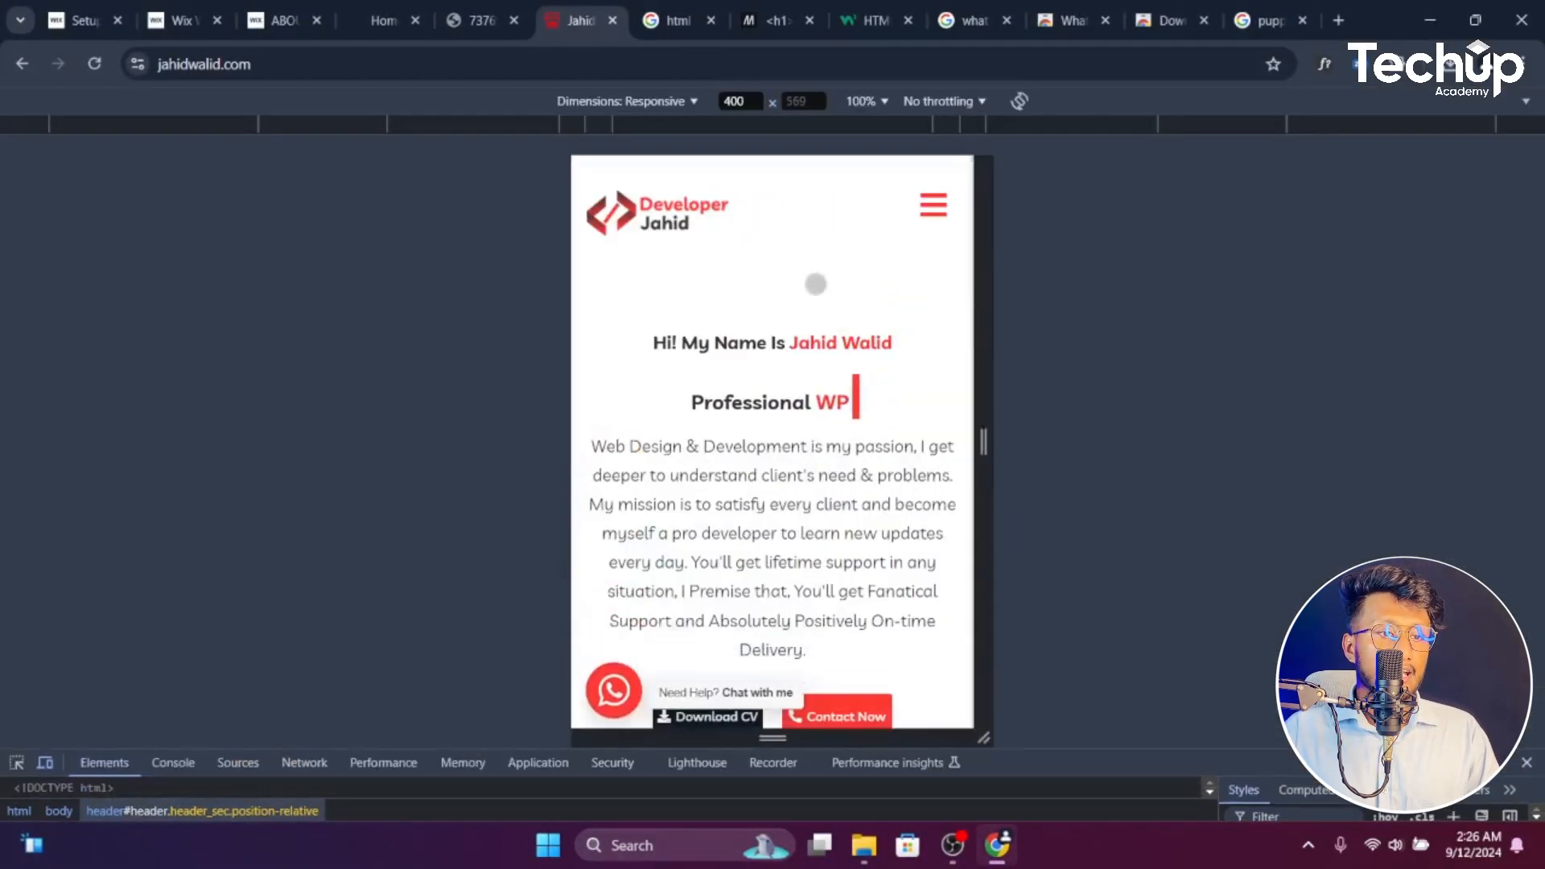
scroll(801, 372, "down", 3)
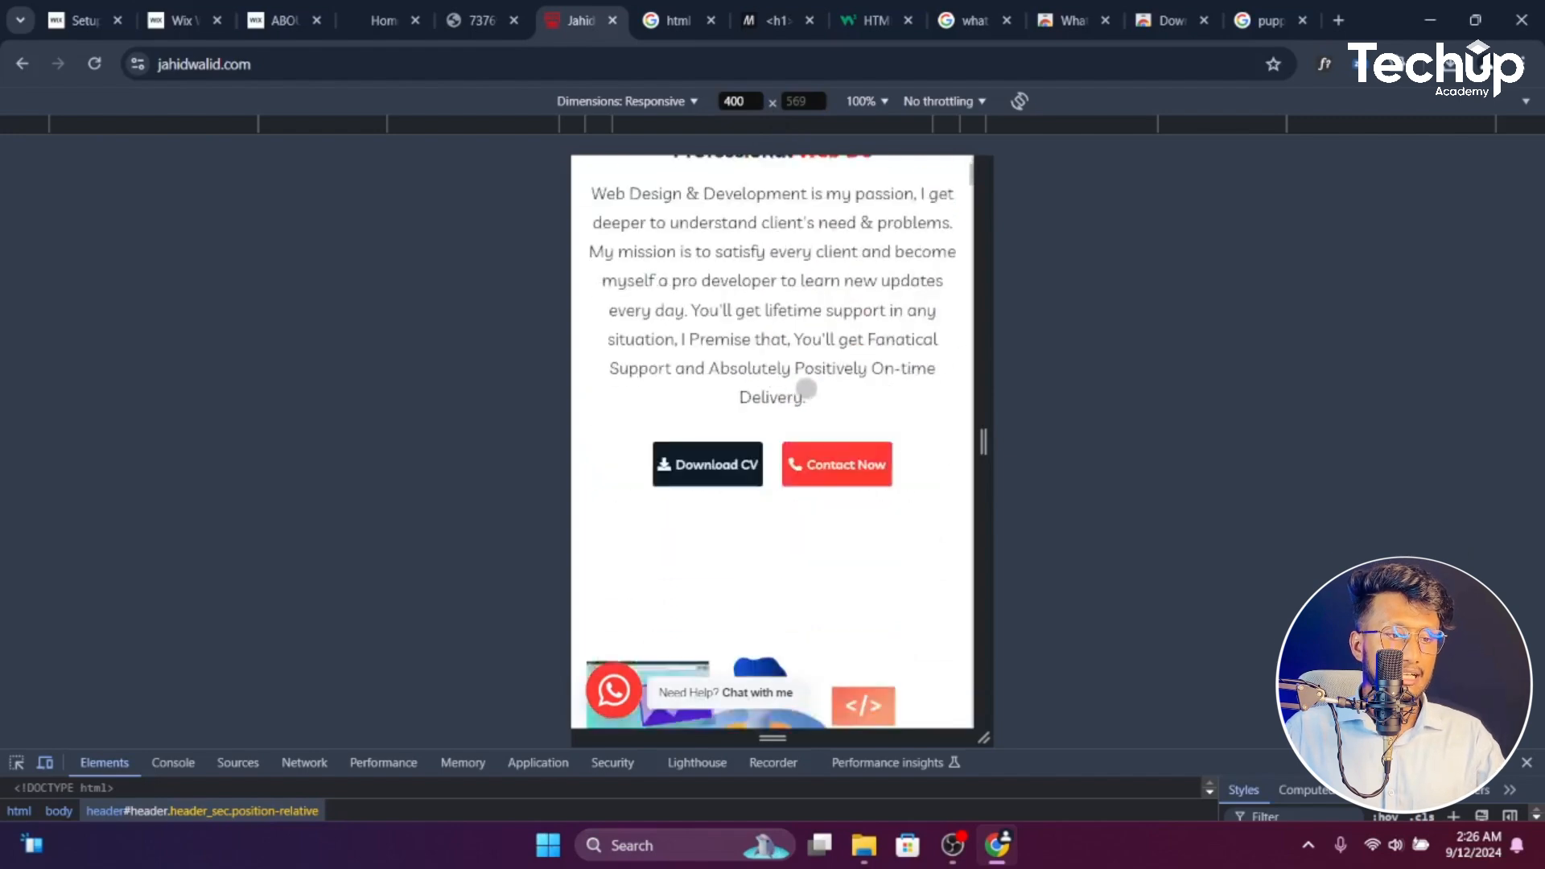
scroll(806, 389, "up", 3)
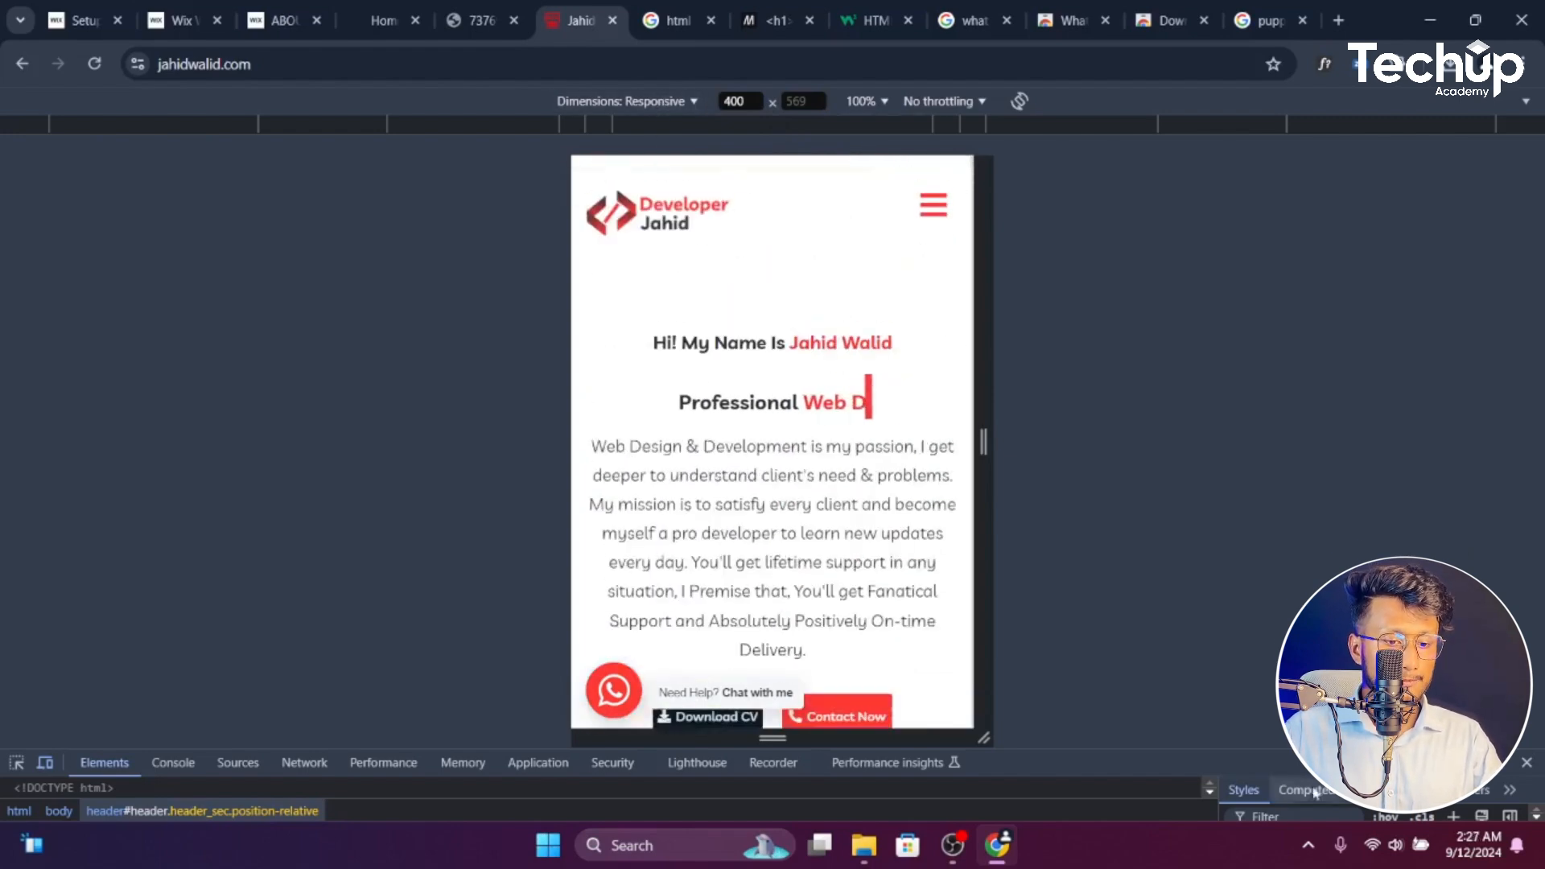
Capture the preview's header area, draw a red arrow to the Dimensions selector, and discard the capture
left_click(1311, 846)
left_click(1350, 742)
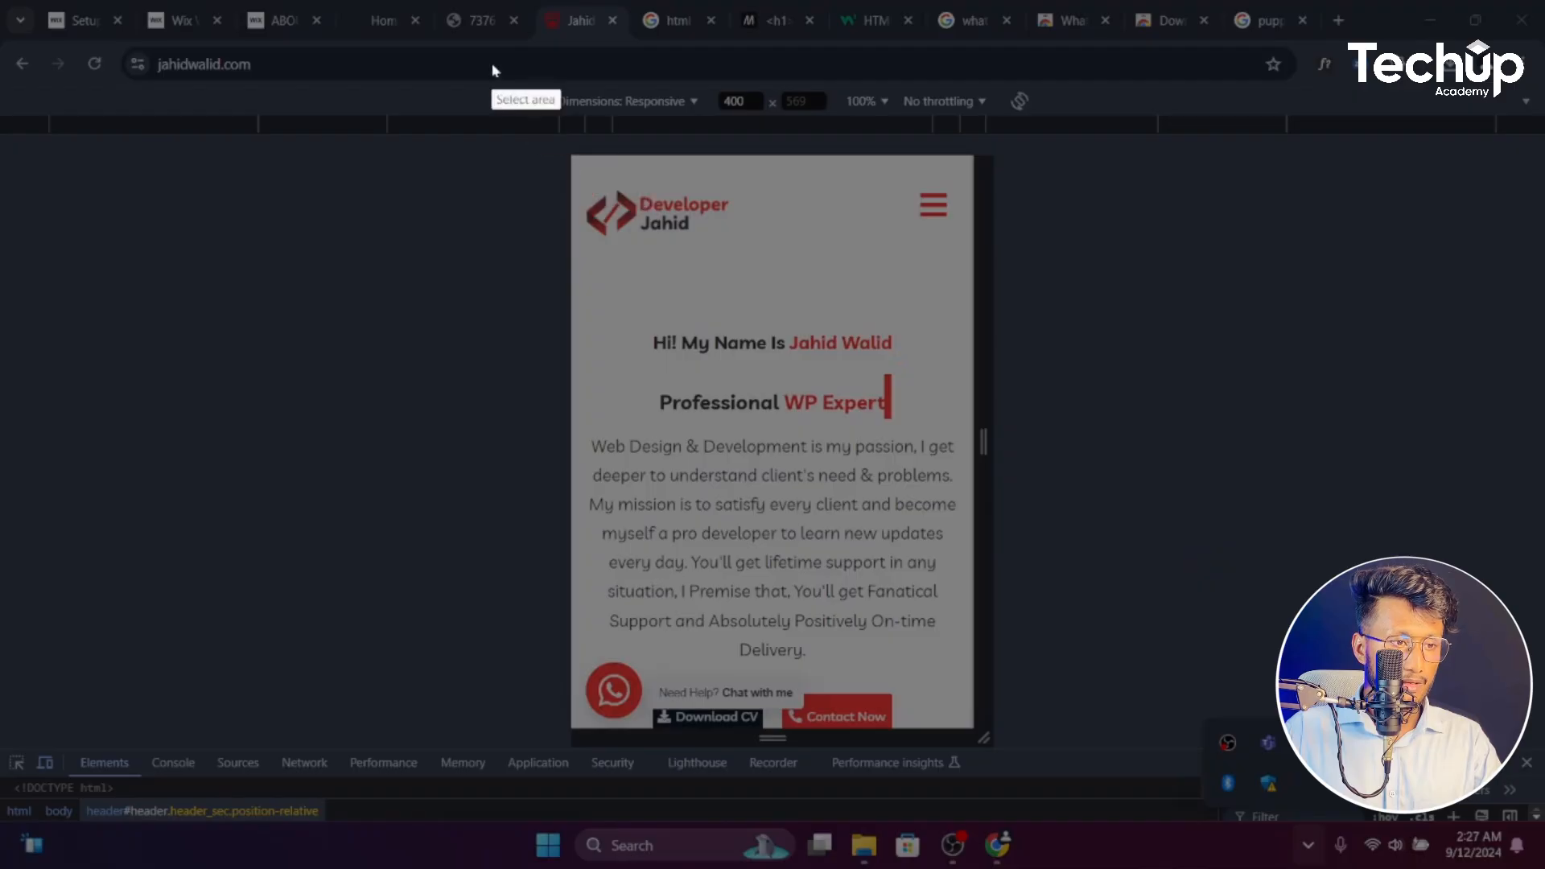
left_click_drag(492, 63, 1120, 309)
left_click_drag(918, 221, 807, 169)
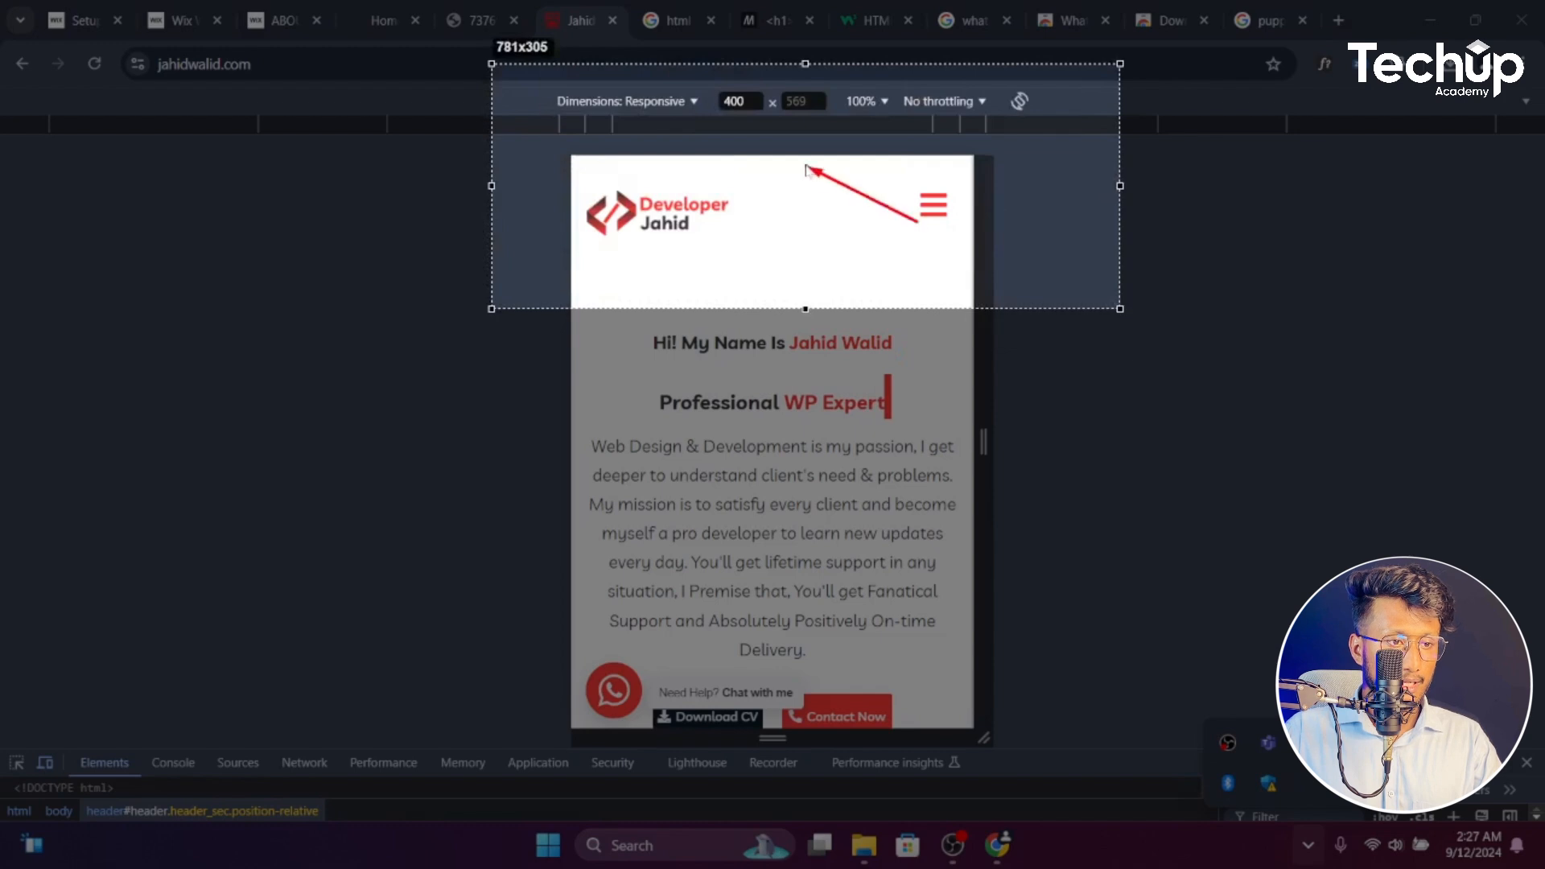
left_click_drag(688, 115, 689, 112)
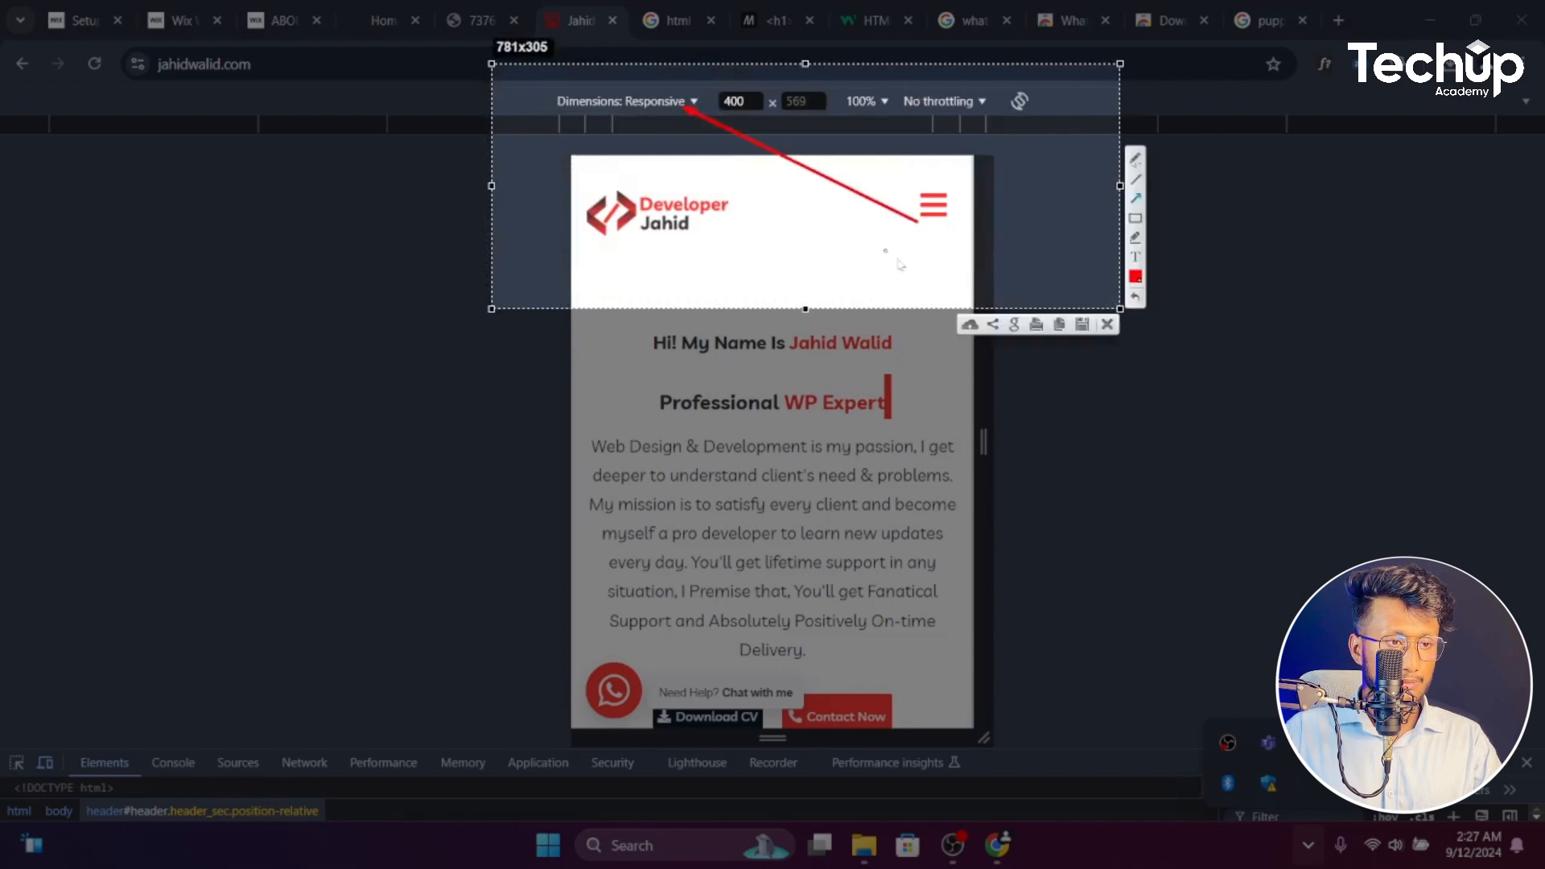
left_click(1107, 325)
Emulate the iPhone 14 Pro Max and look over the page's mobile layout
left_click(641, 102)
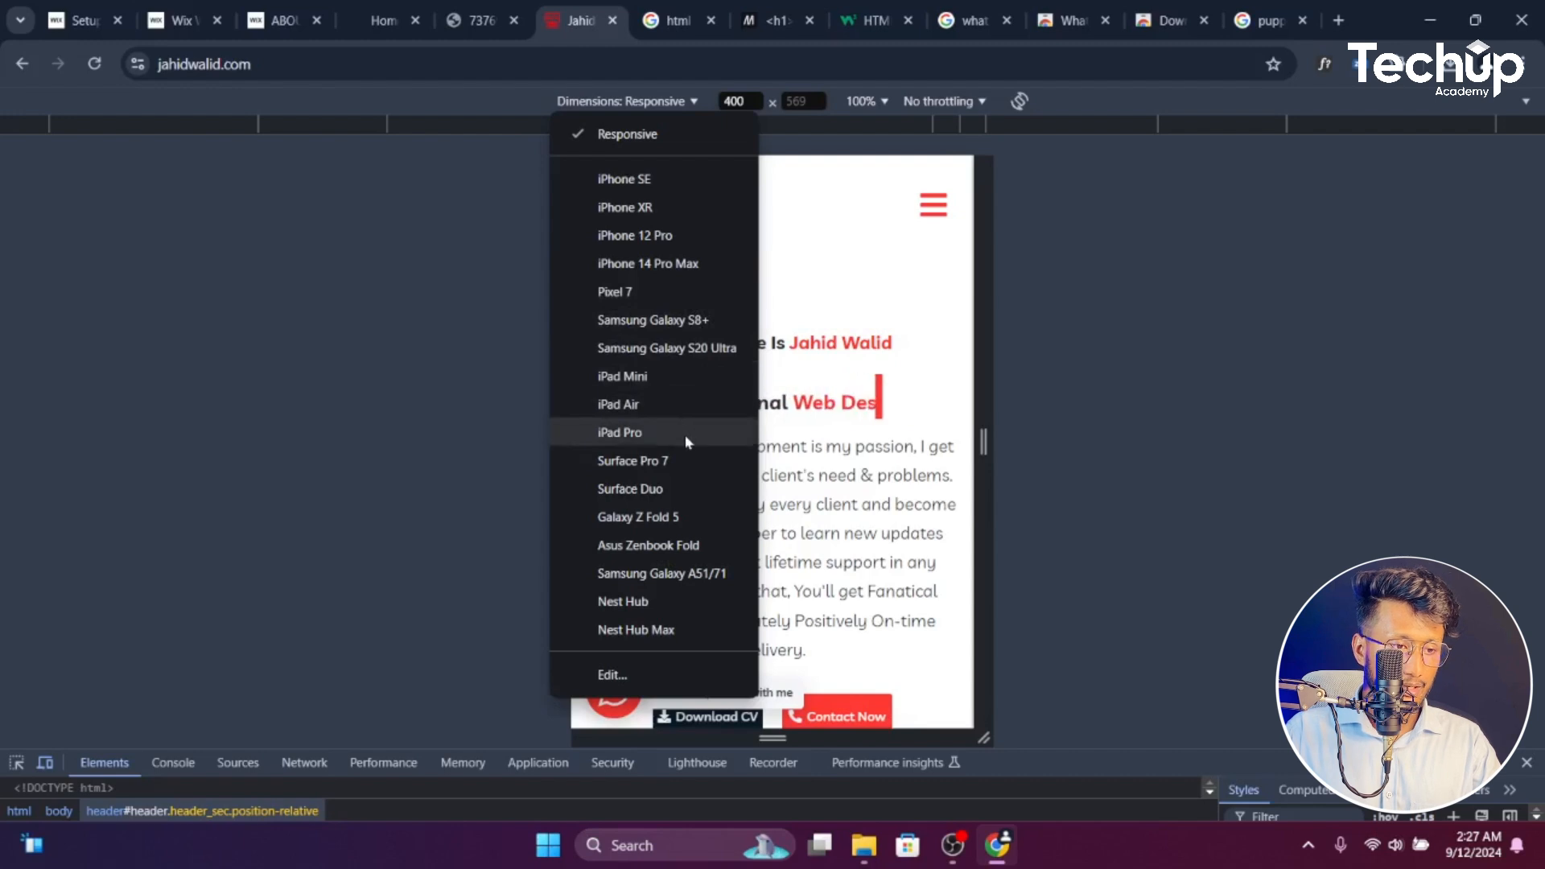
left_click(702, 272)
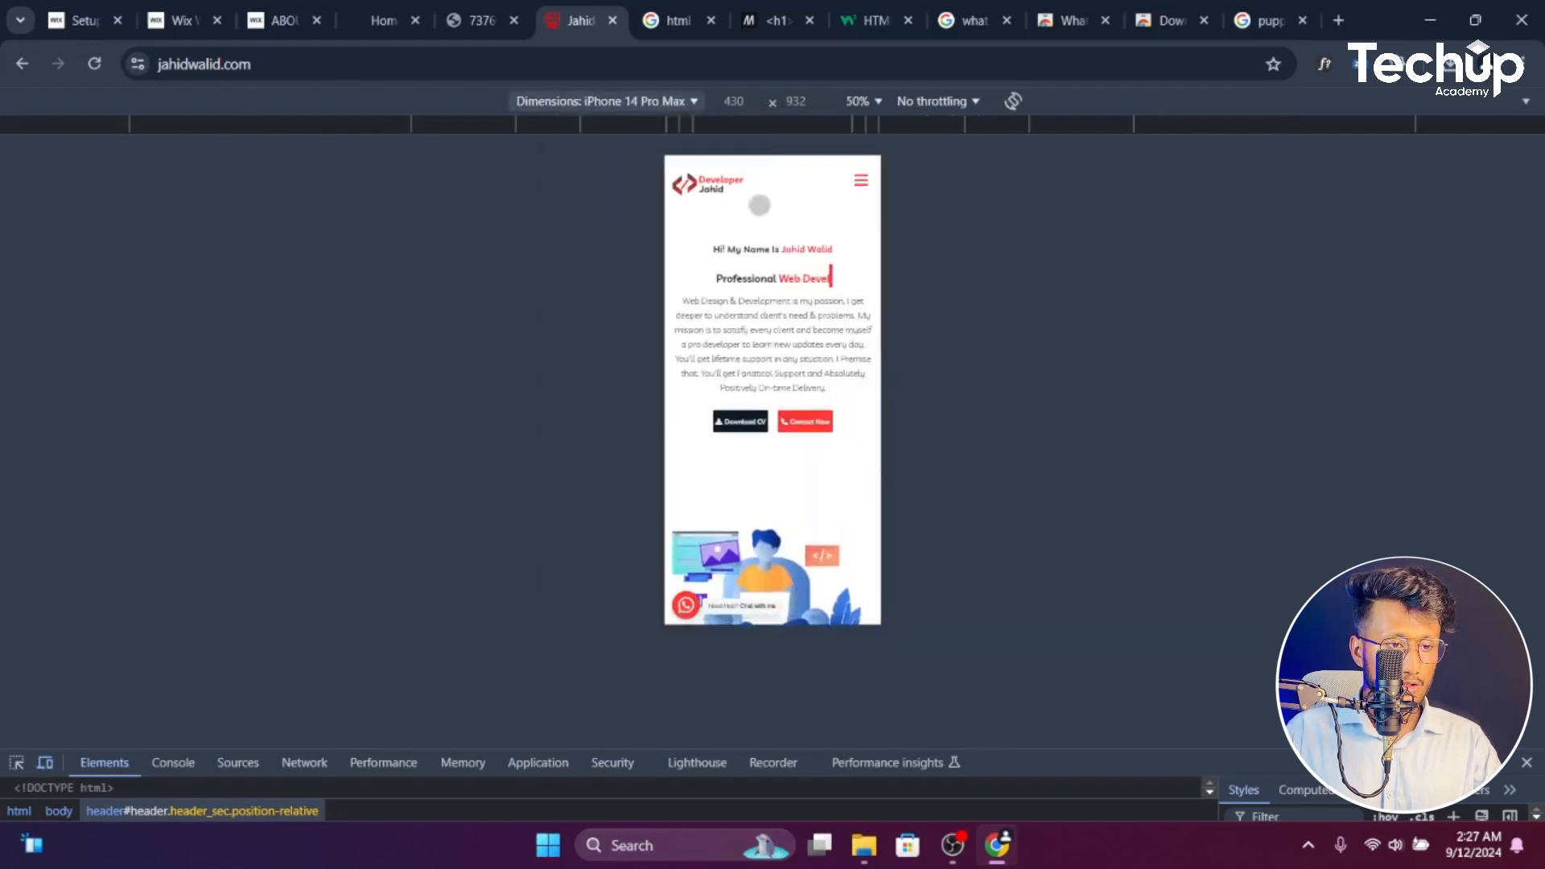
scroll(829, 224, "down", 5)
scroll(829, 224, "up", 5)
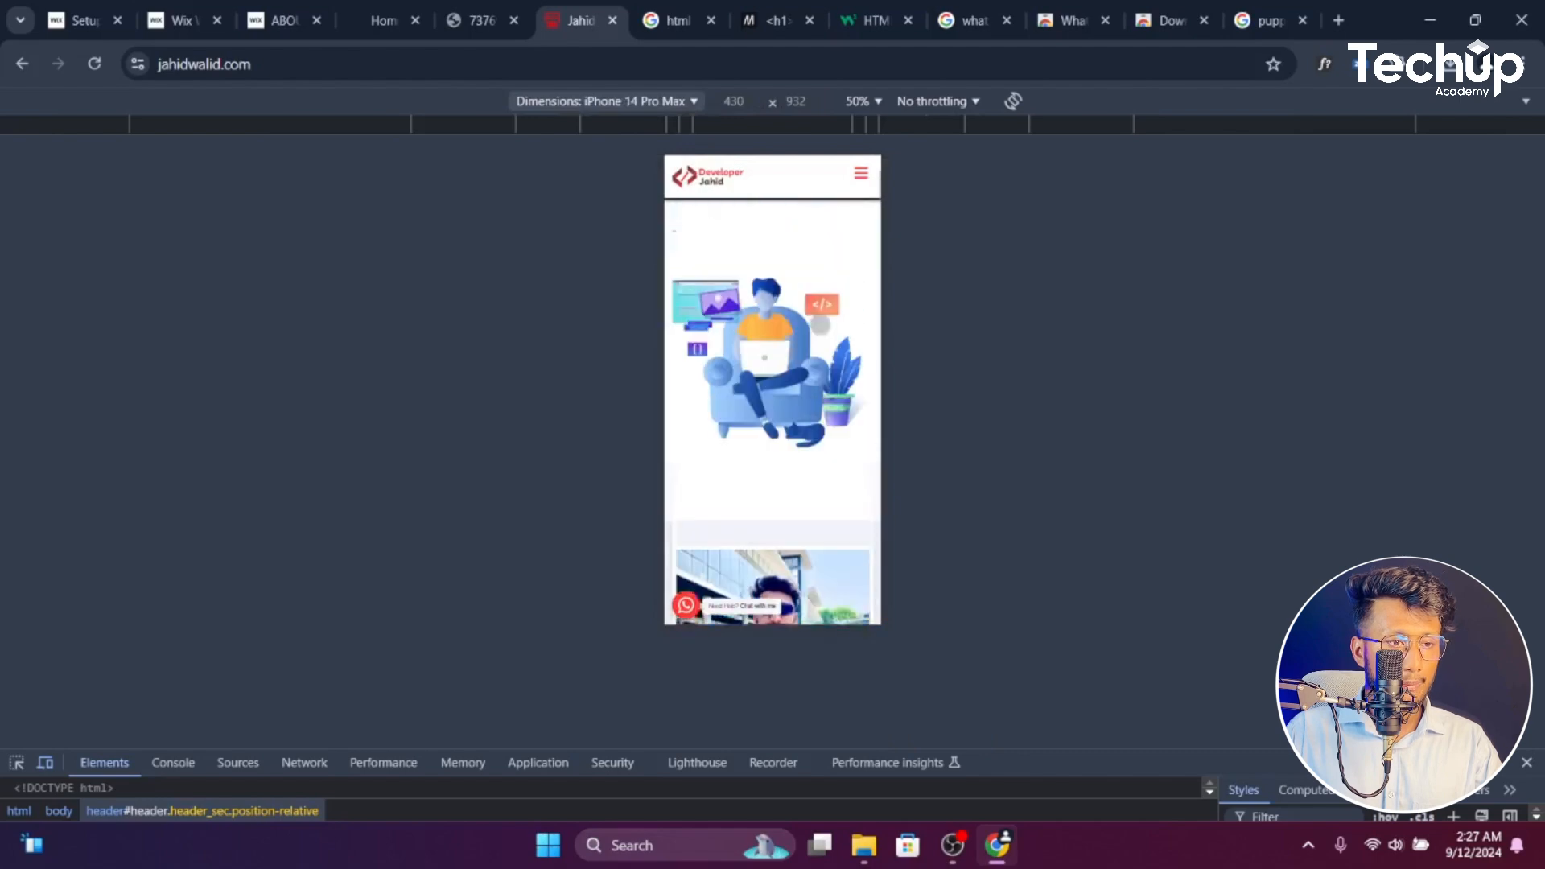
Set the device preview zoom to 100% and review the mobile hero section
left_click(863, 107)
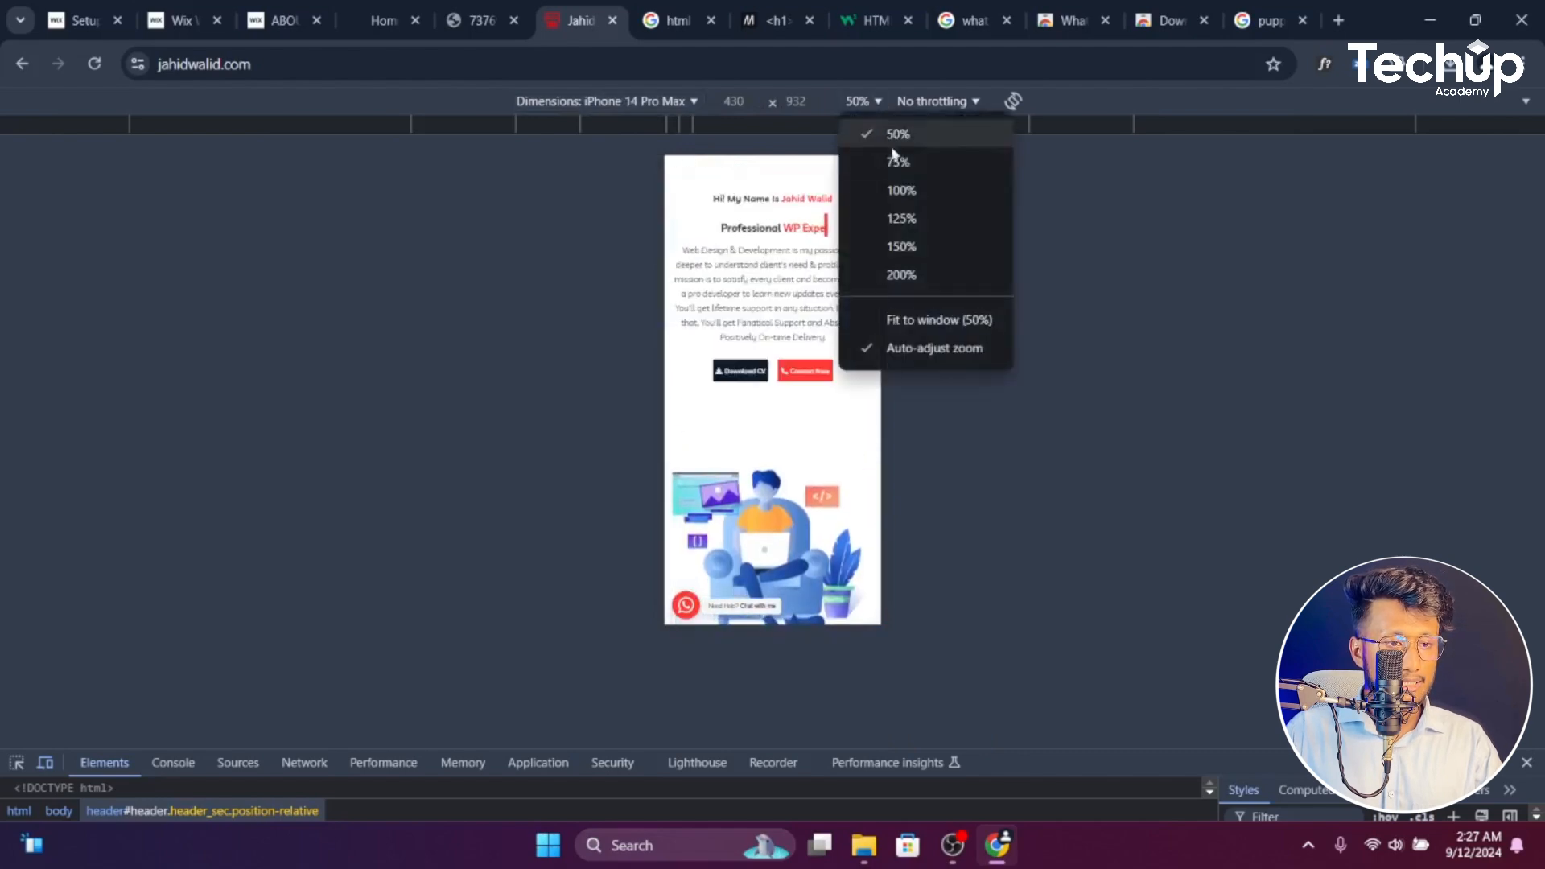
left_click(901, 190)
scroll(868, 350, "up", 2)
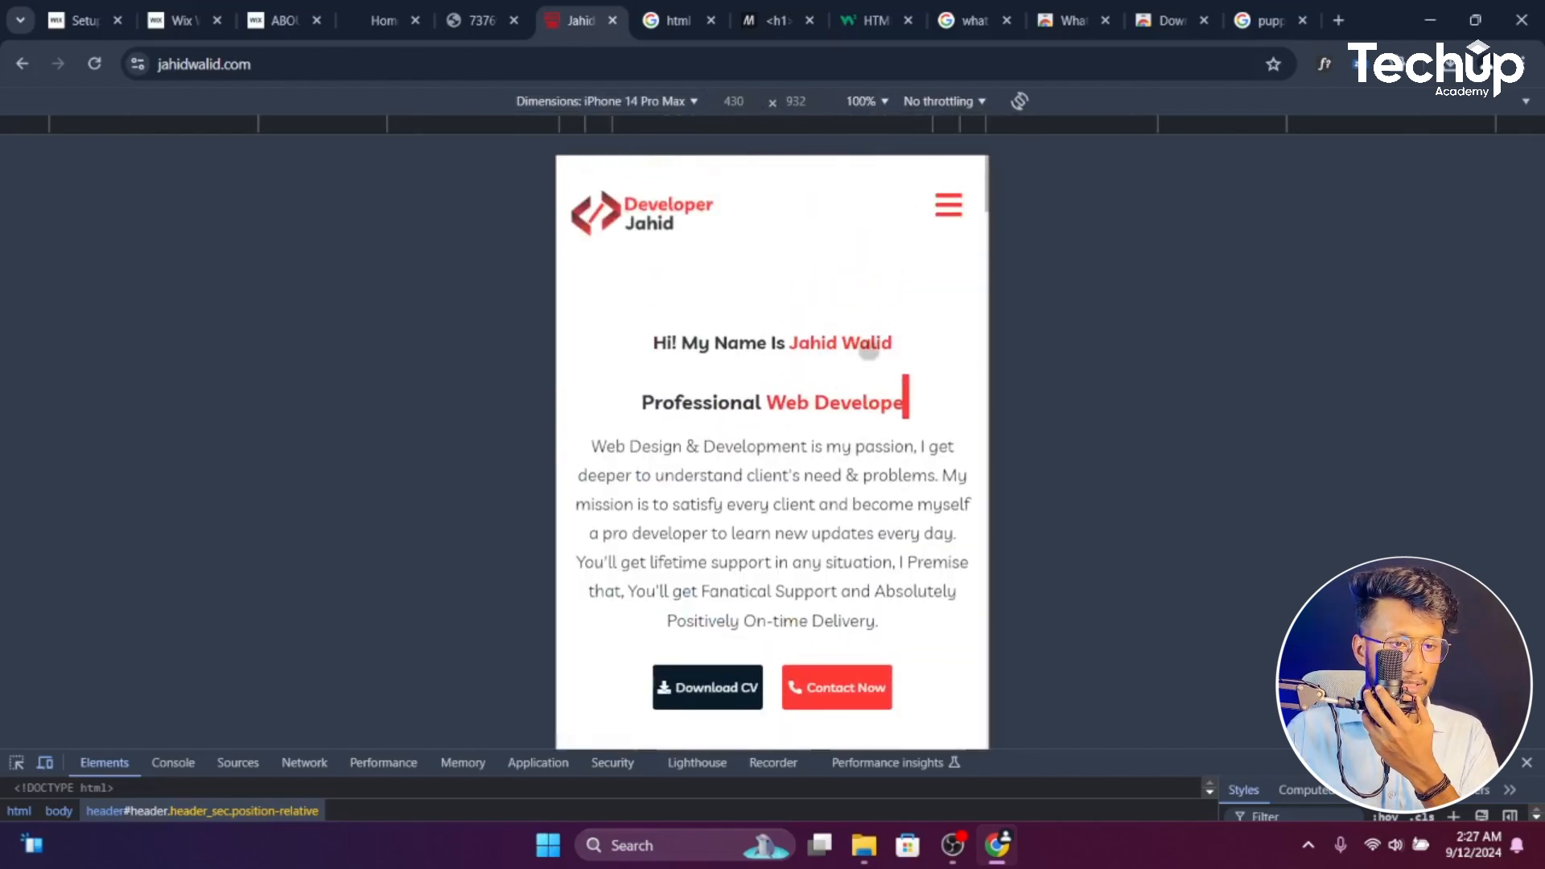
scroll(867, 350, "down", 8)
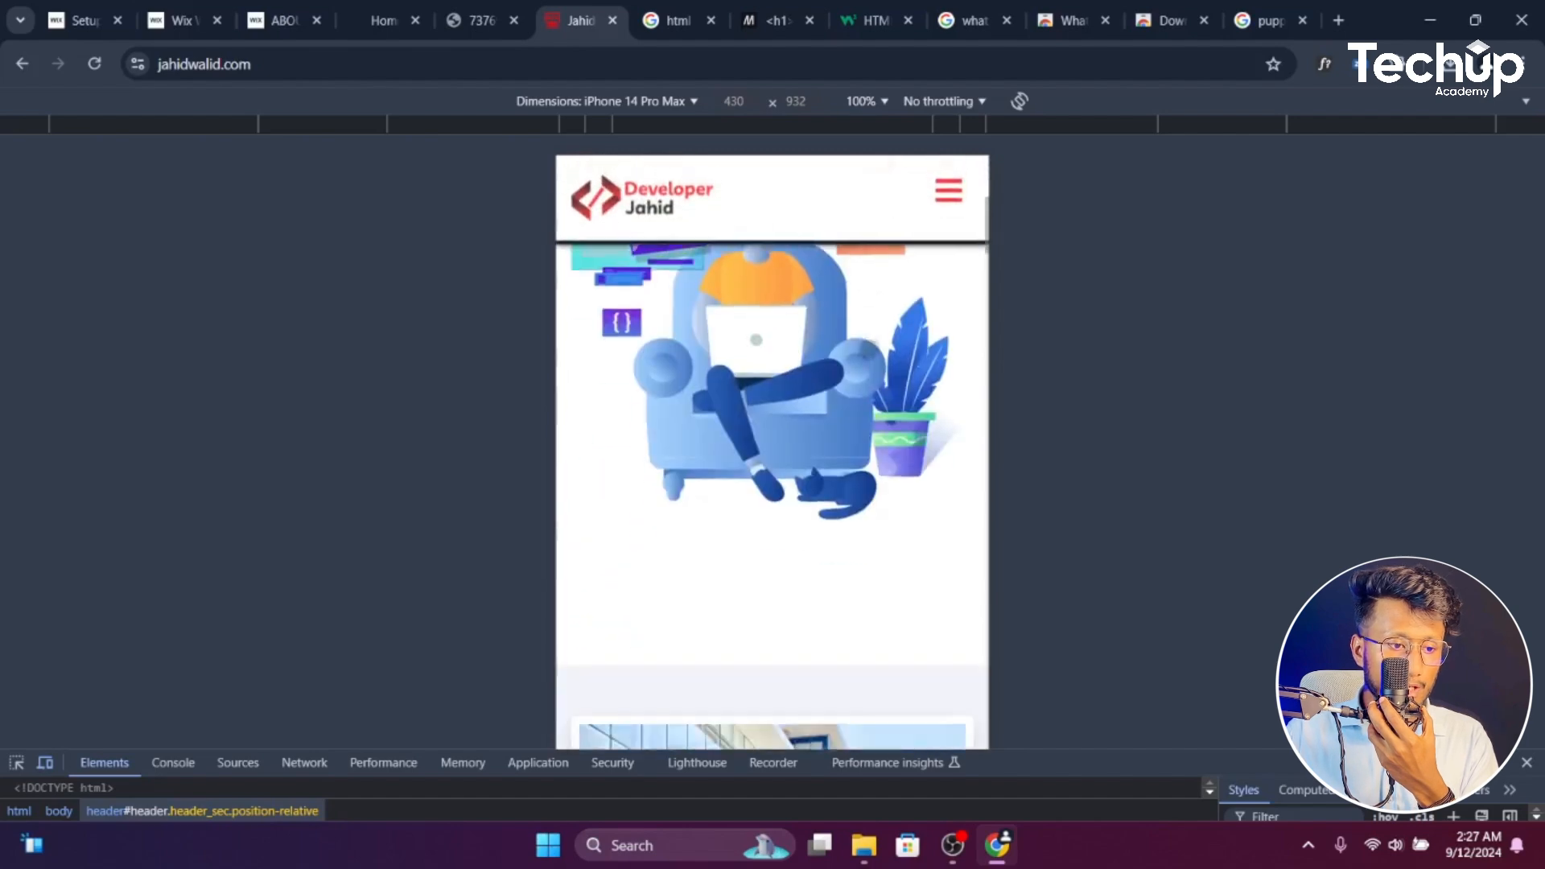
scroll(869, 350, "up", 8)
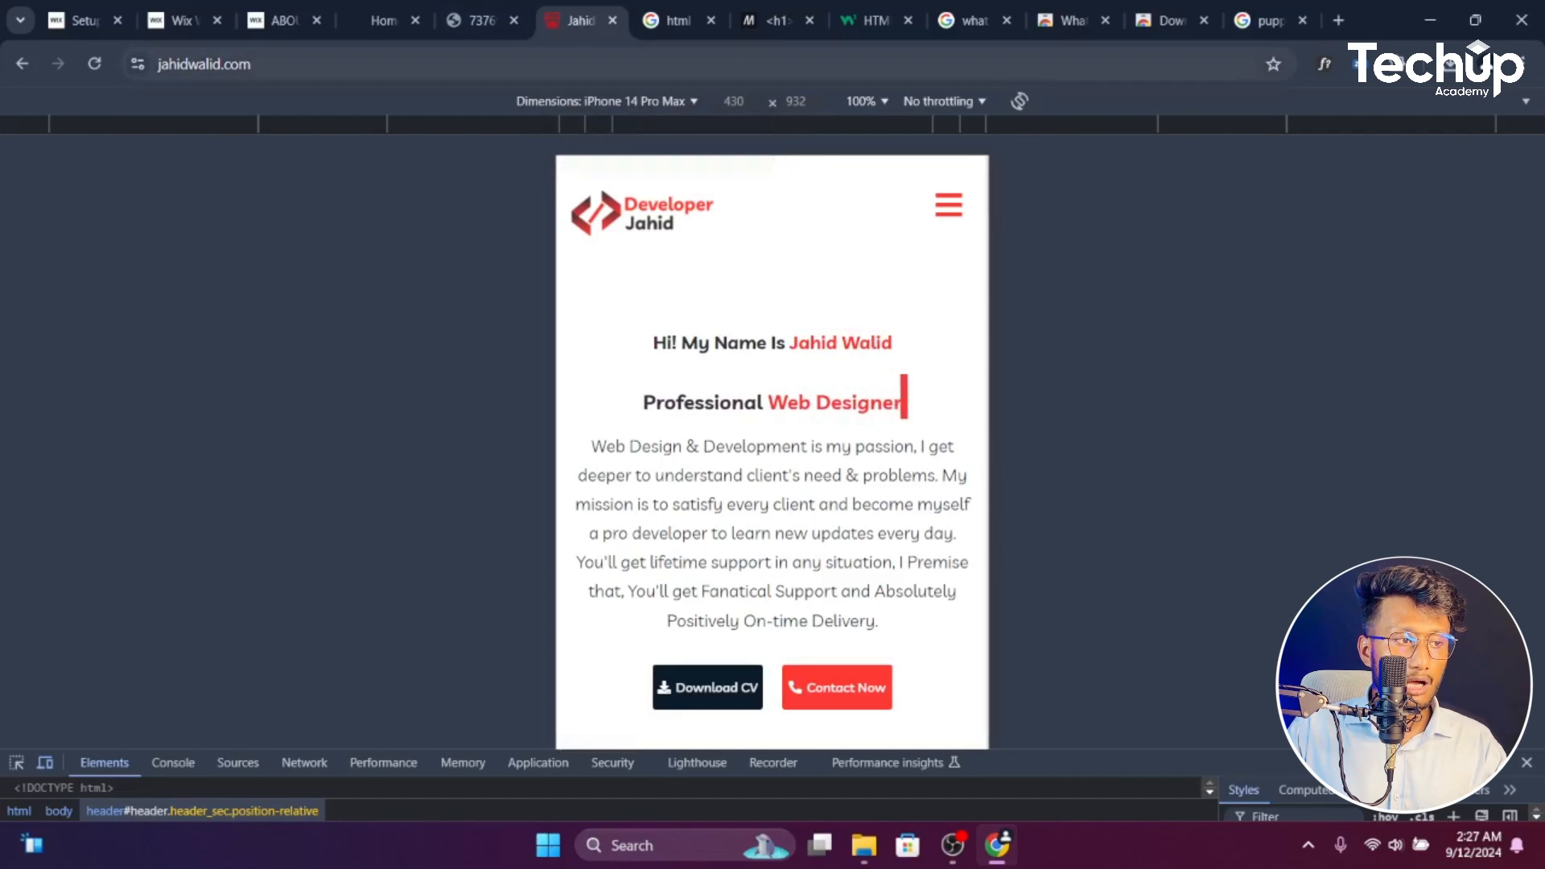
Open the same site address in a new browser tab and place that tab beside the mobile preview's tab
key("ctrl+l")
key("ctrl+c")
left_click(1336, 14)
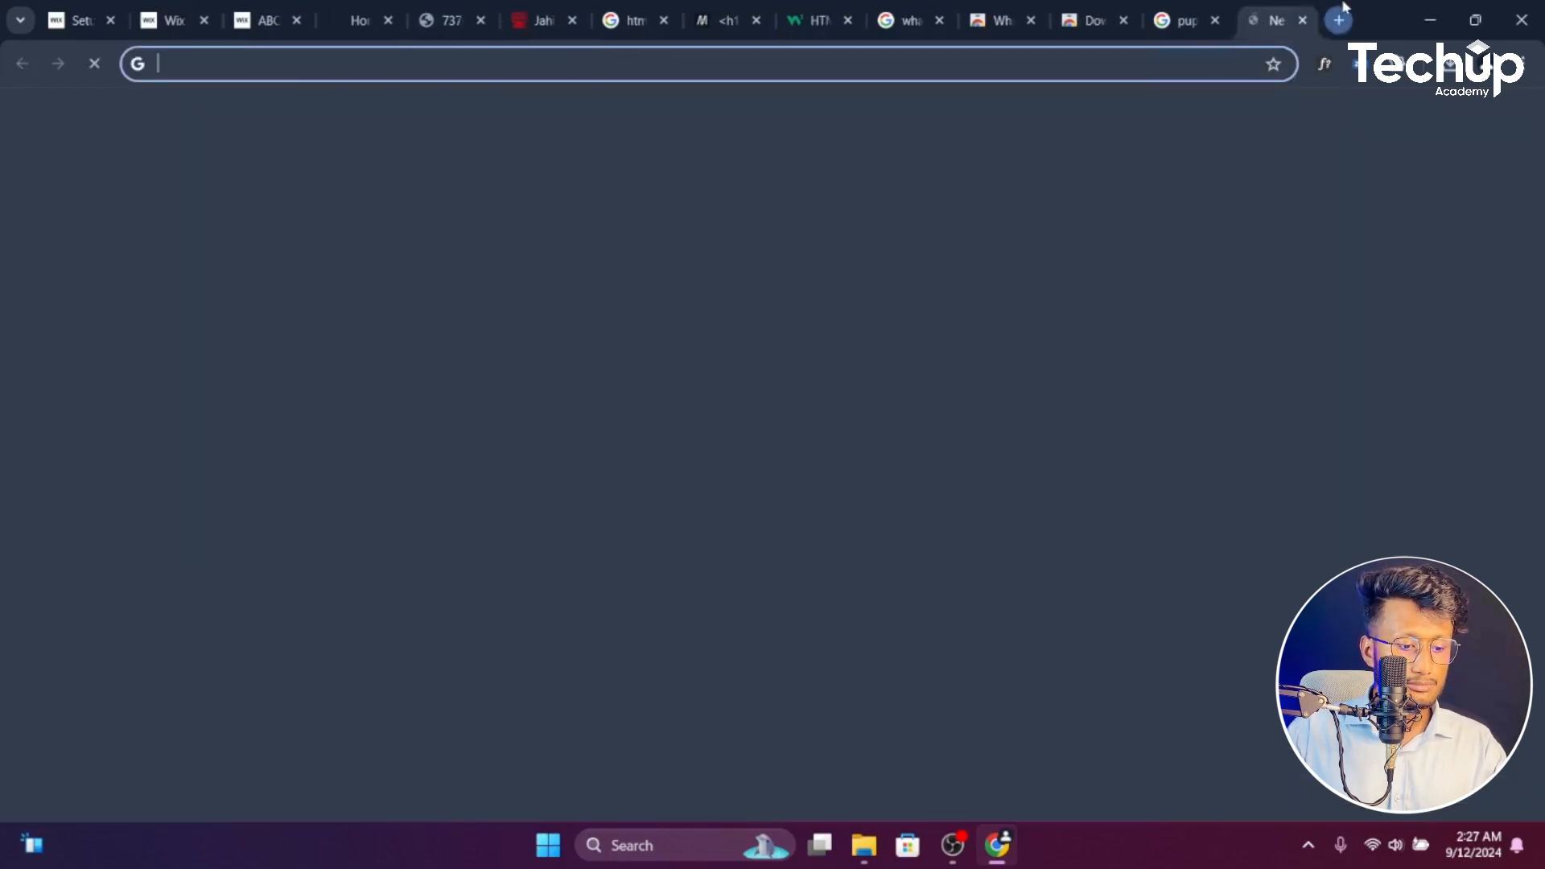
key("ctrl+v")
key("Return")
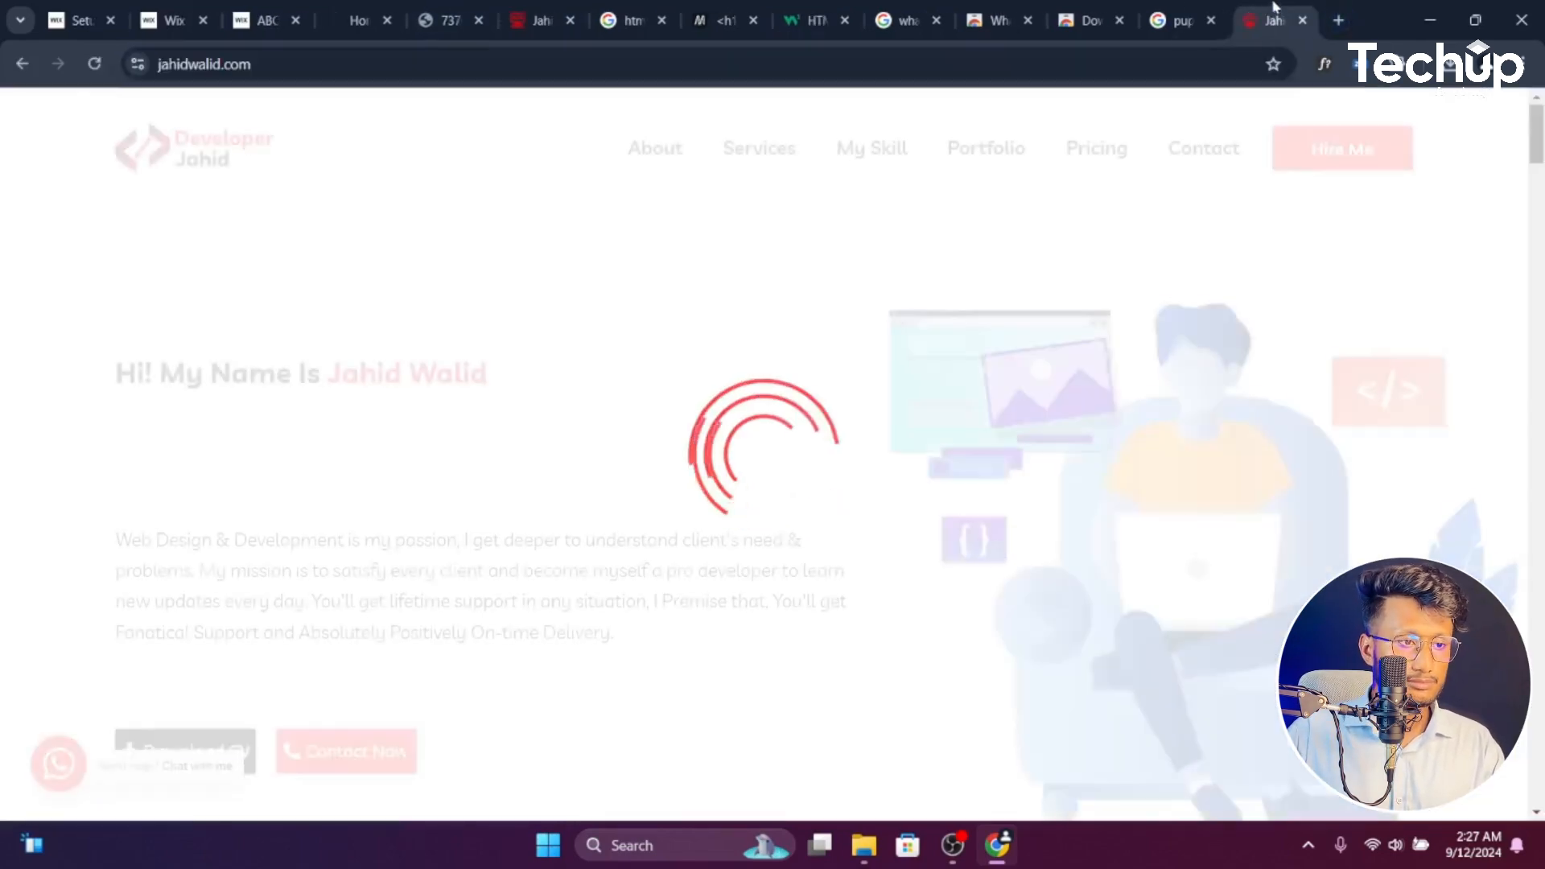
left_click_drag(1275, 8, 649, 12)
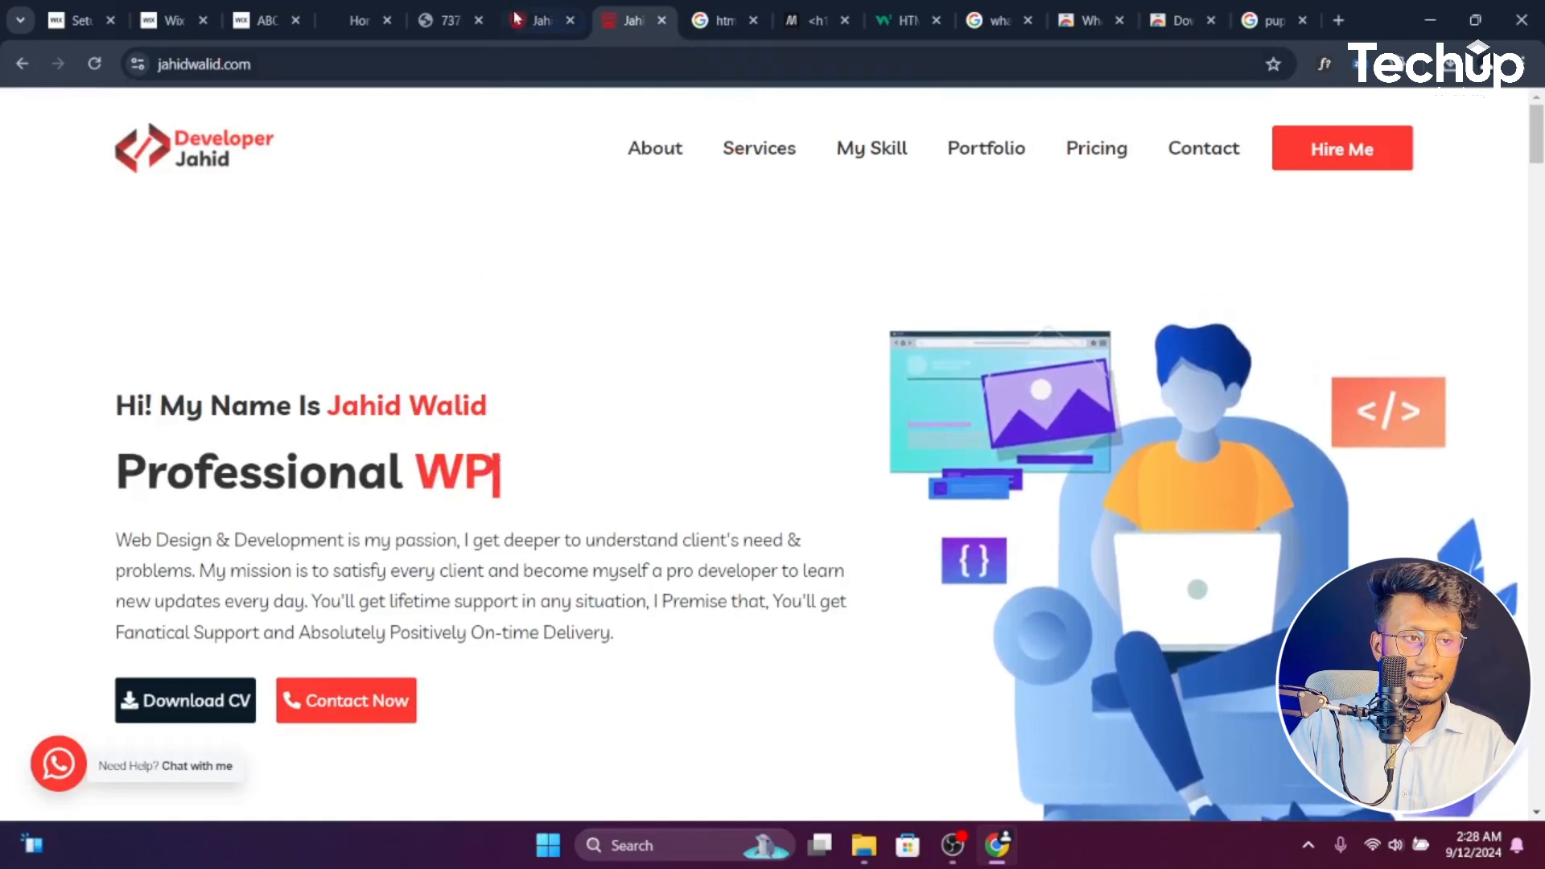
Compare the mobile preview of the home page with its desktop version in the neighbouring tab
left_click(546, 20)
scroll(694, 333, "down", 4)
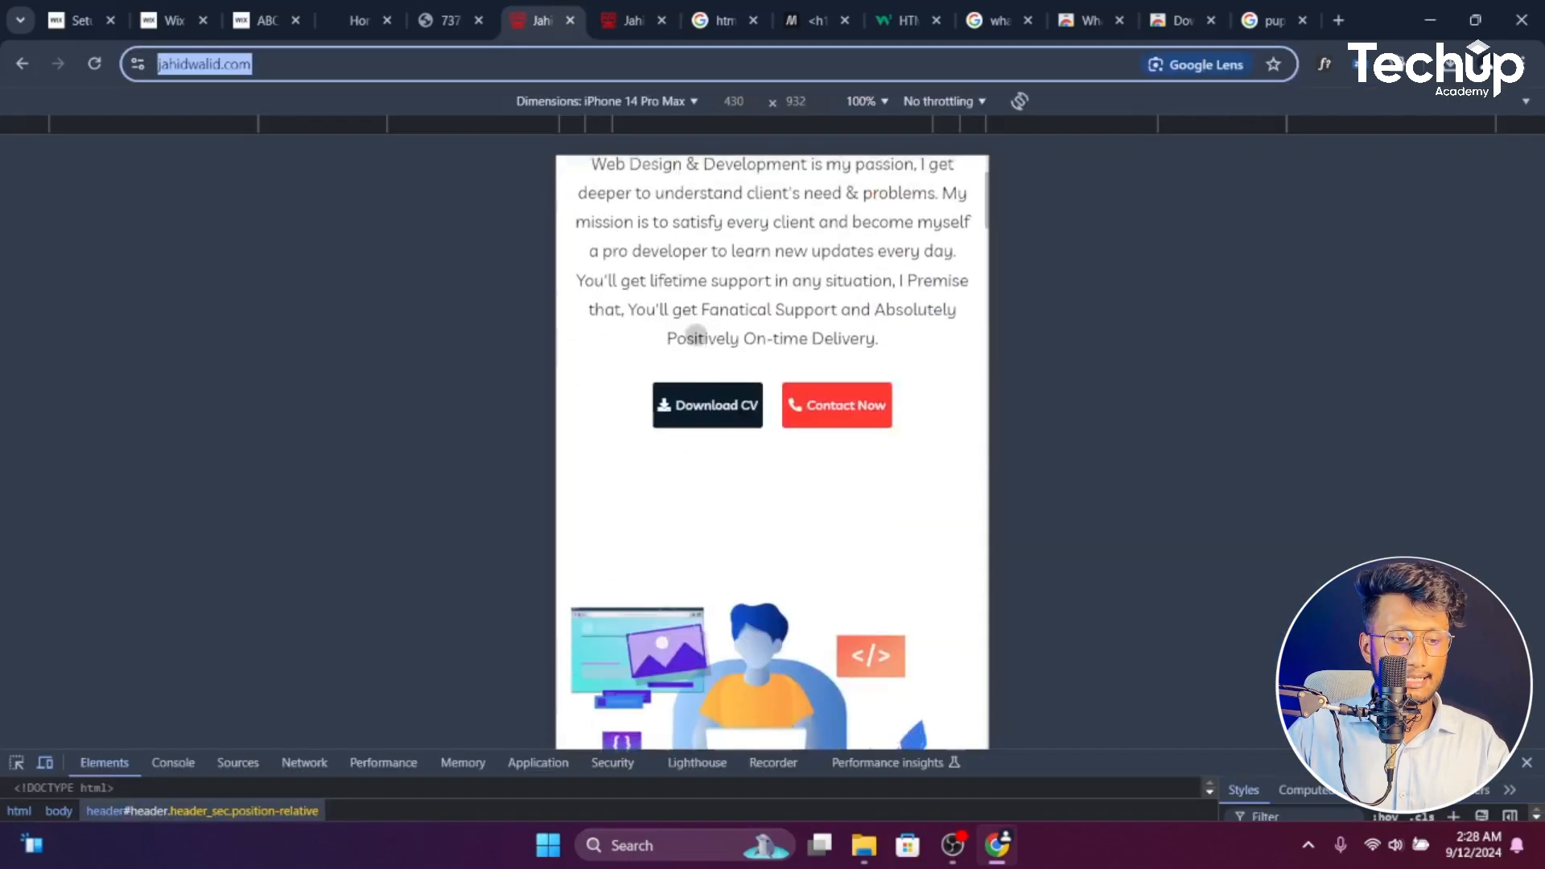
scroll(694, 333, "up", 4)
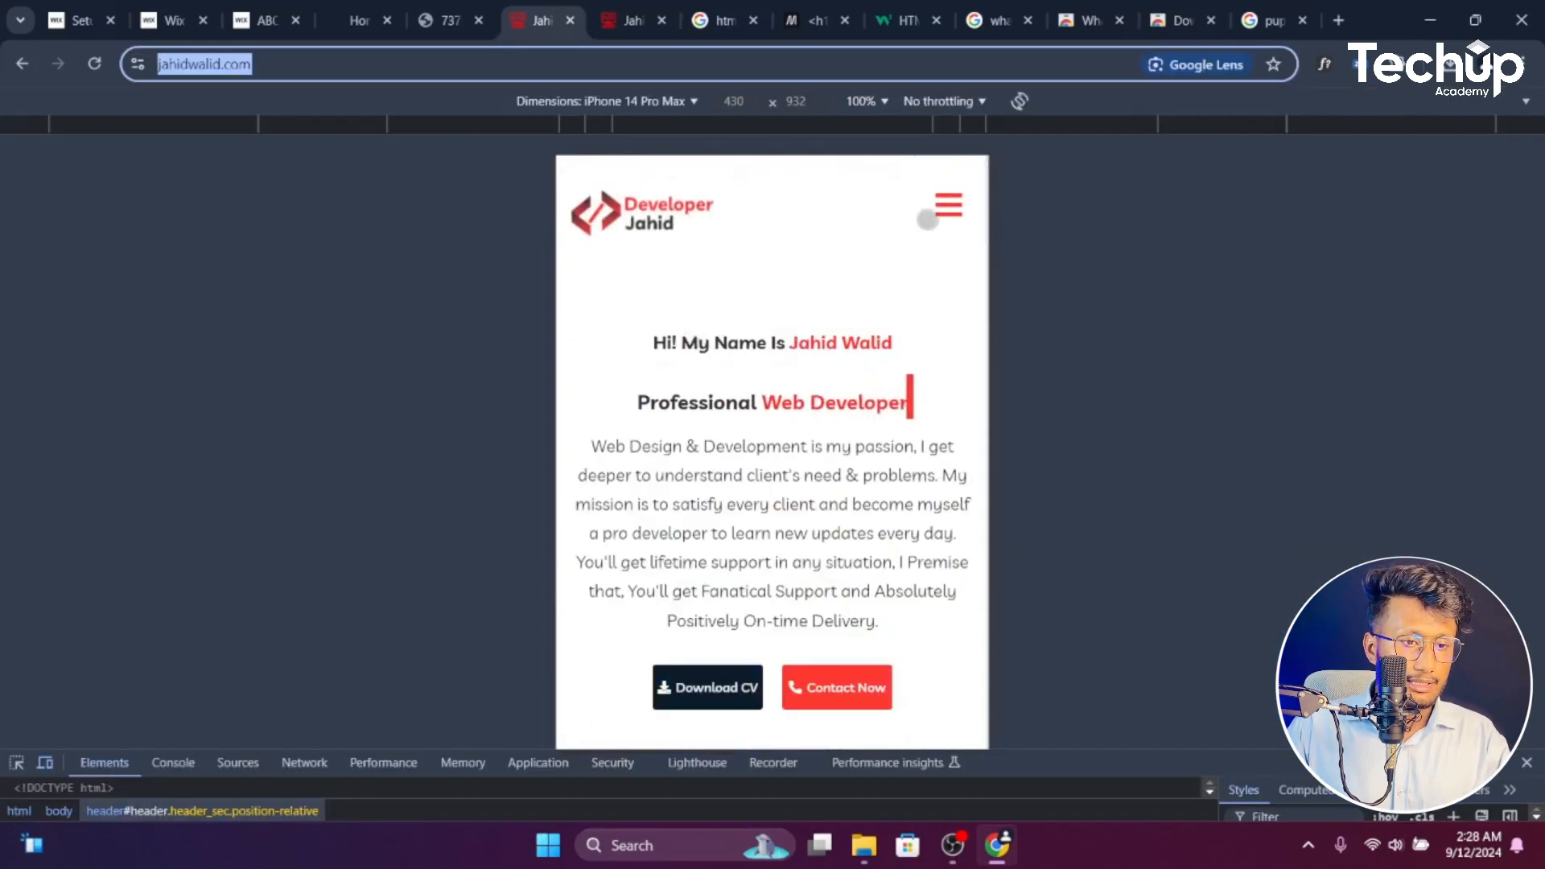
left_click(629, 20)
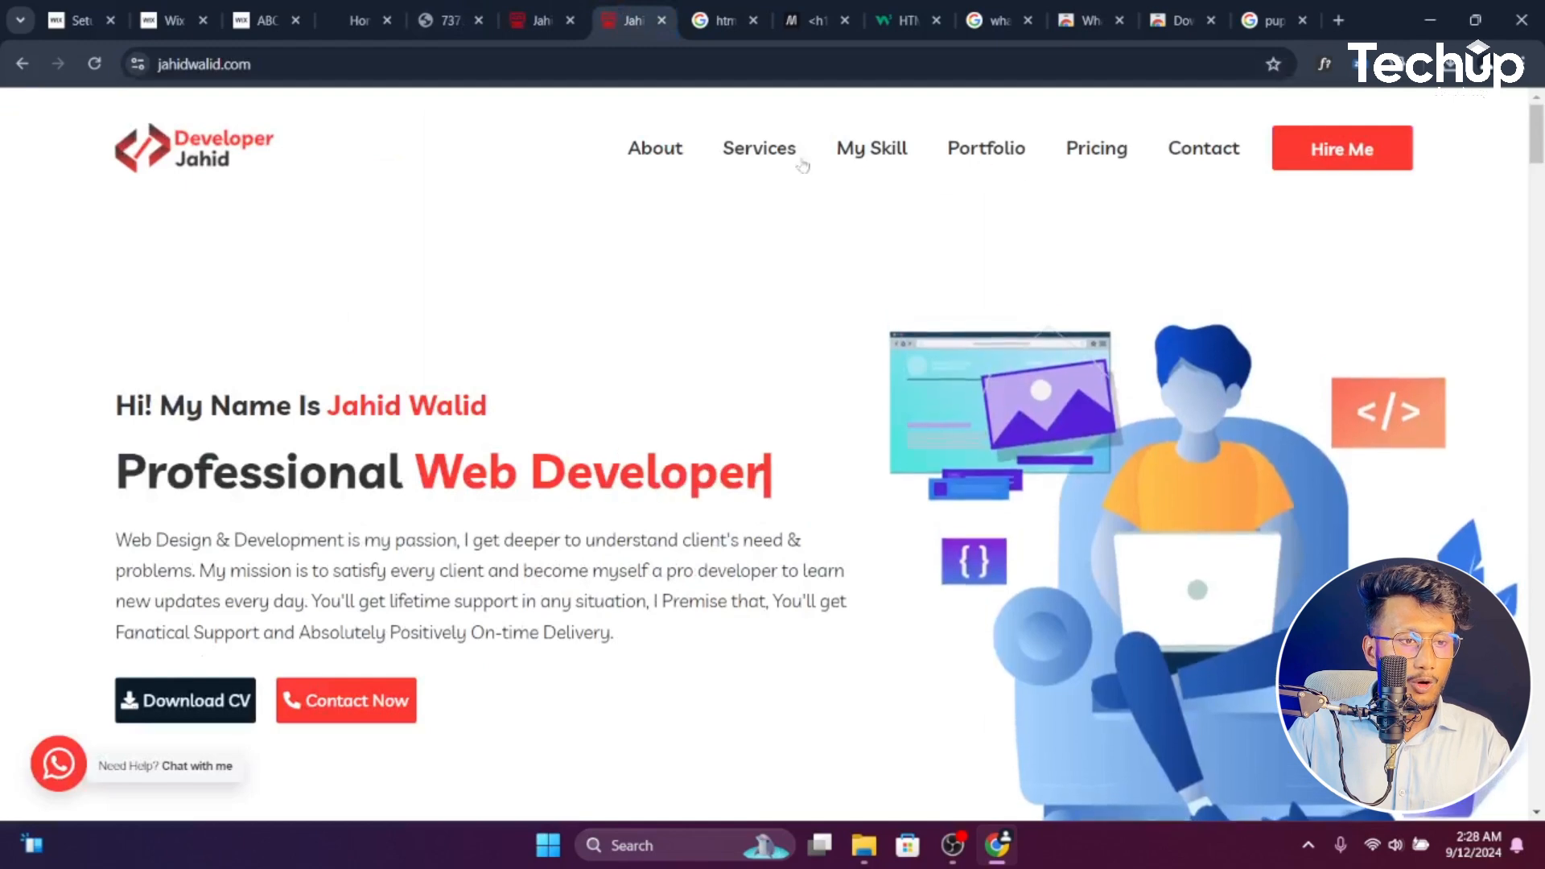
Return to the mobile preview and open and close its hamburger navigation menu to examine the mobile navigation
left_click(538, 9)
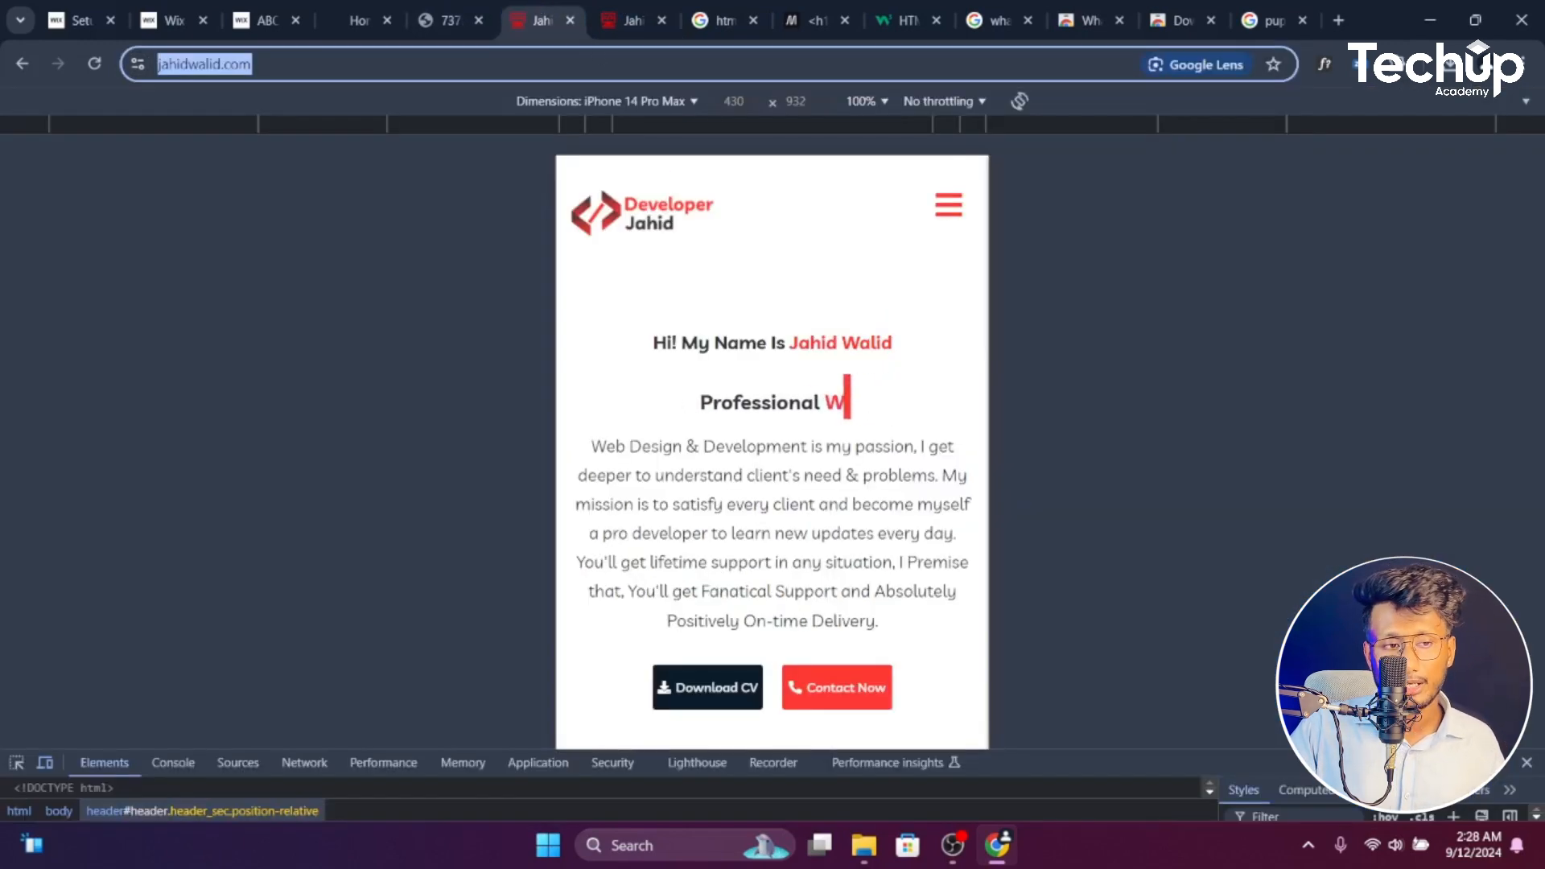
left_click(948, 204)
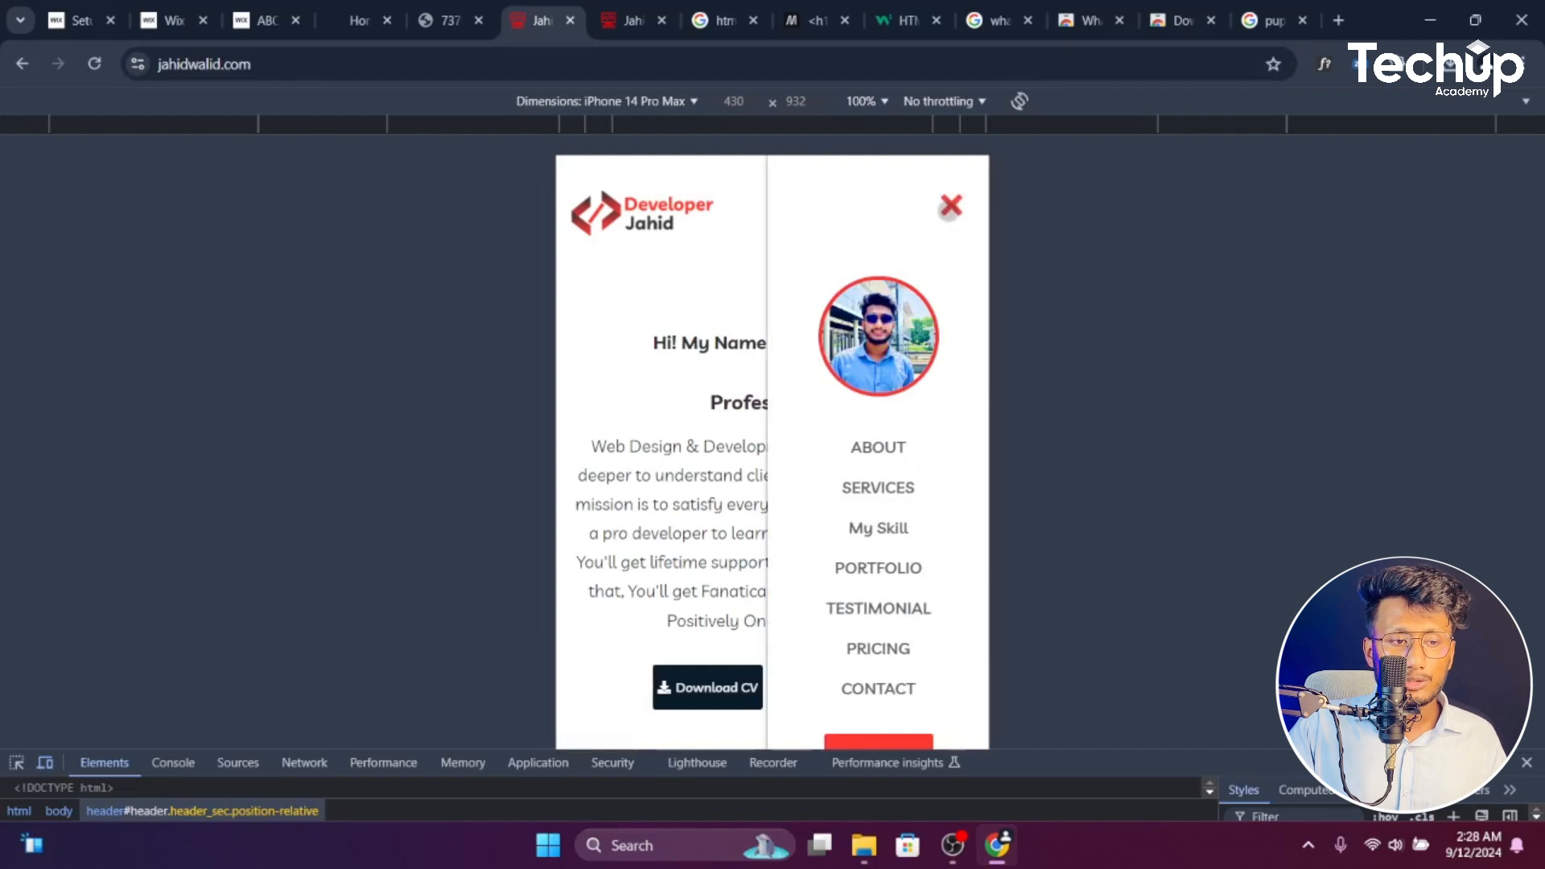
left_click(949, 206)
left_click(949, 206)
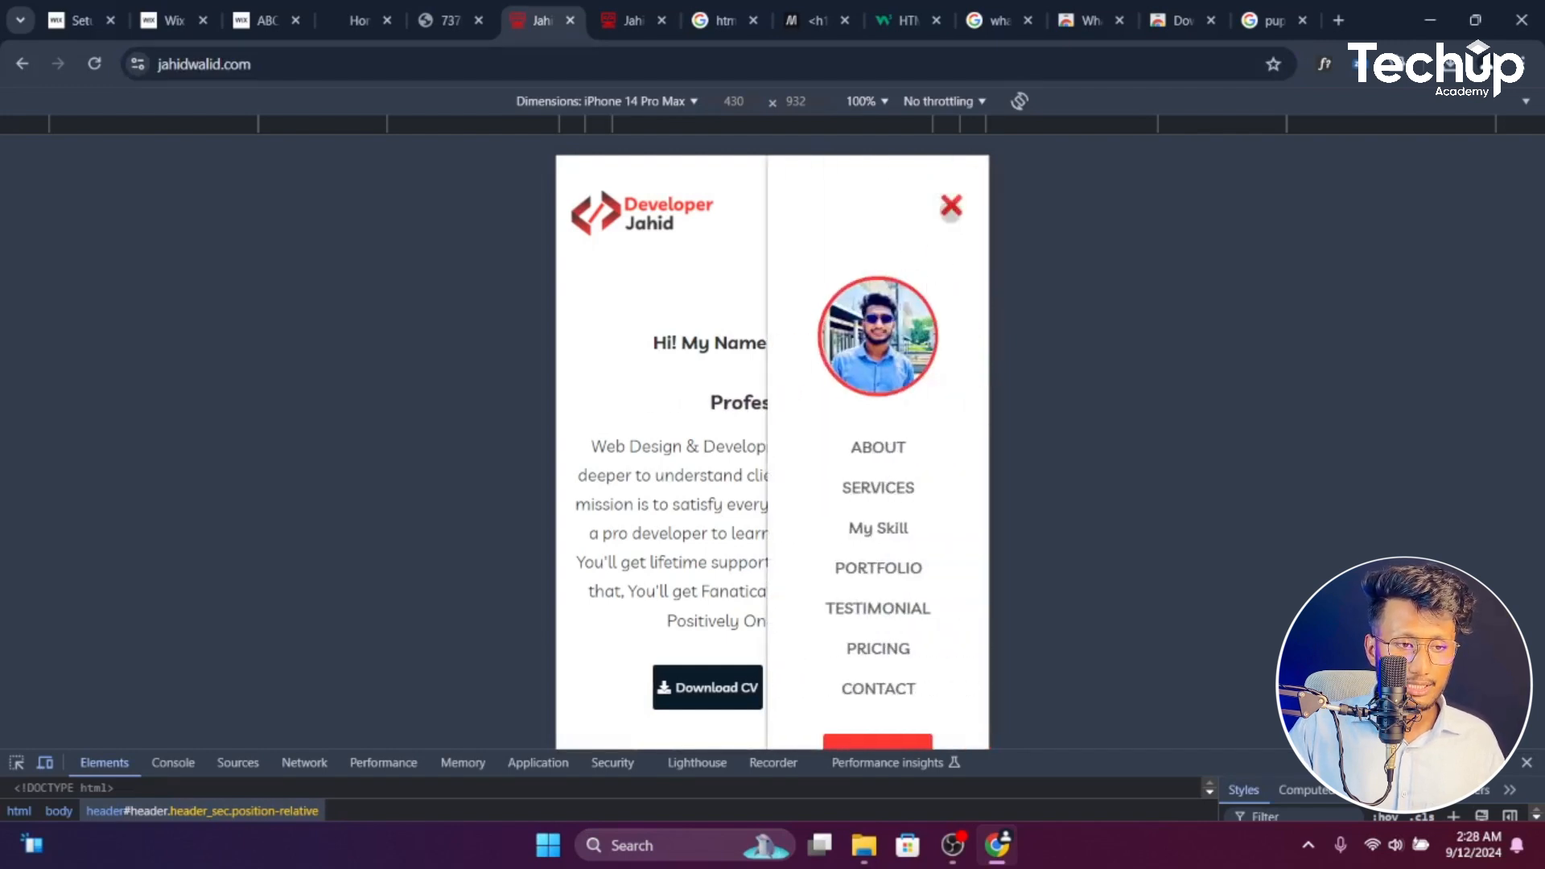
left_click(950, 207)
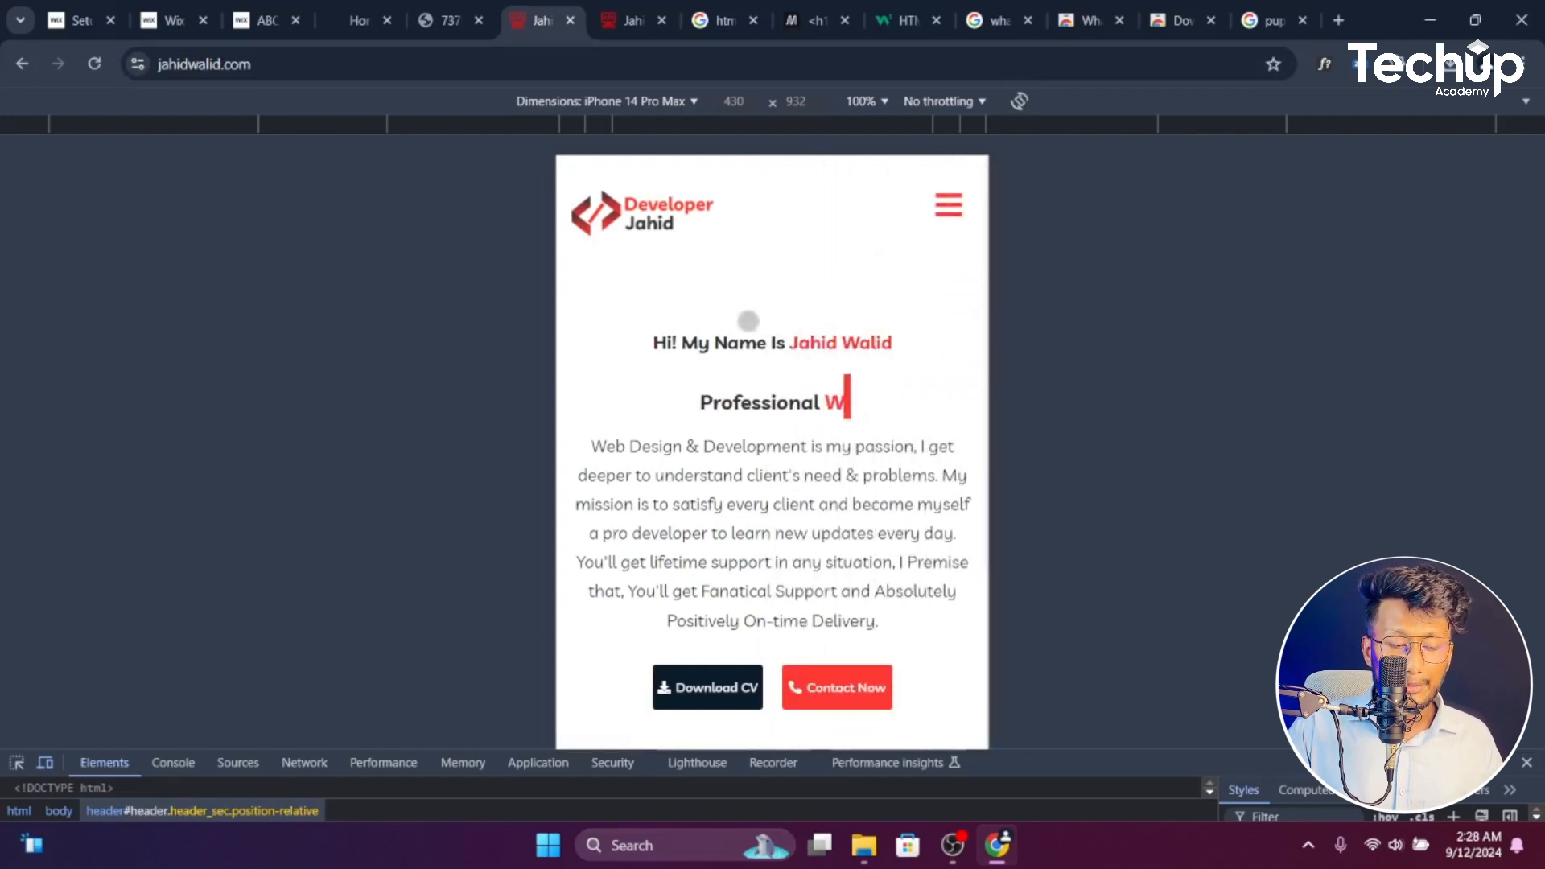
Compare the stacked hero text and illustration in the mobile preview with the desktop version's hero section
scroll(740, 355, "down", 1)
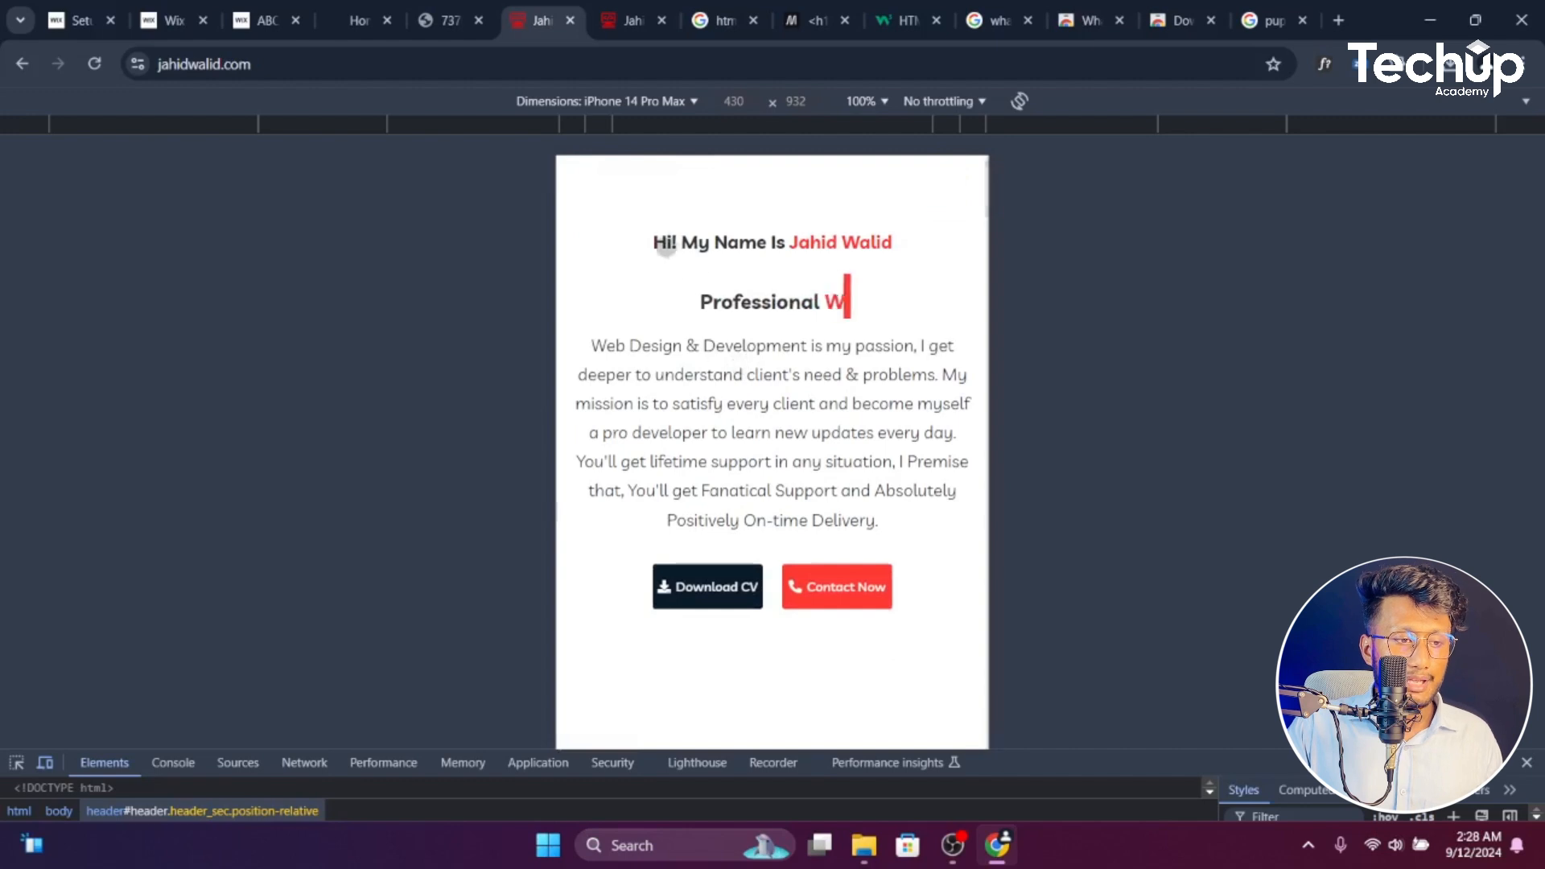
scroll(783, 359, "down", 4)
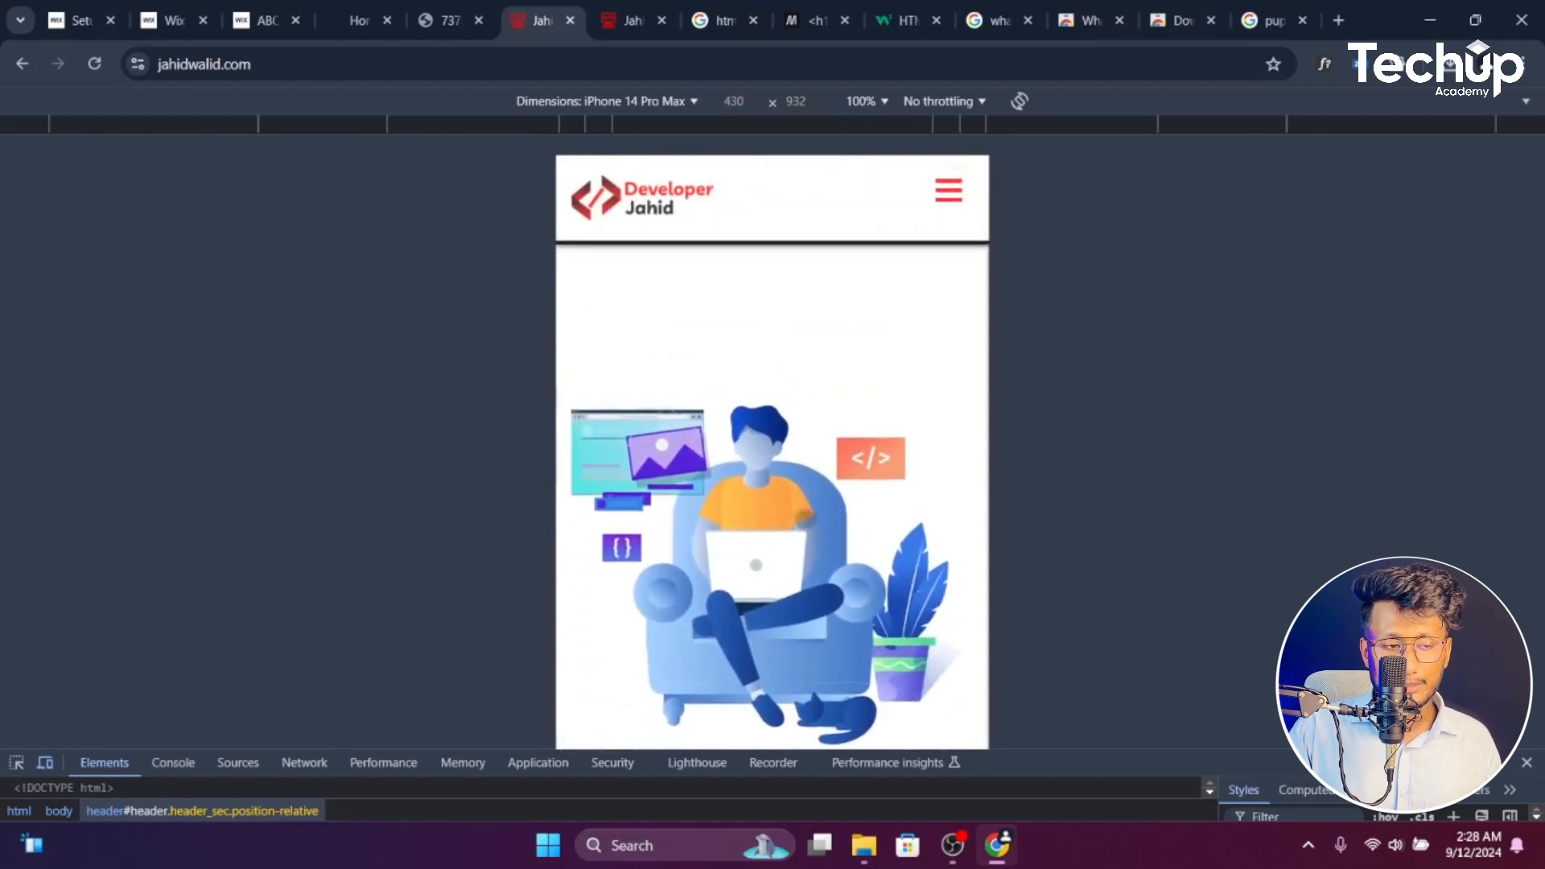
left_click(631, 20)
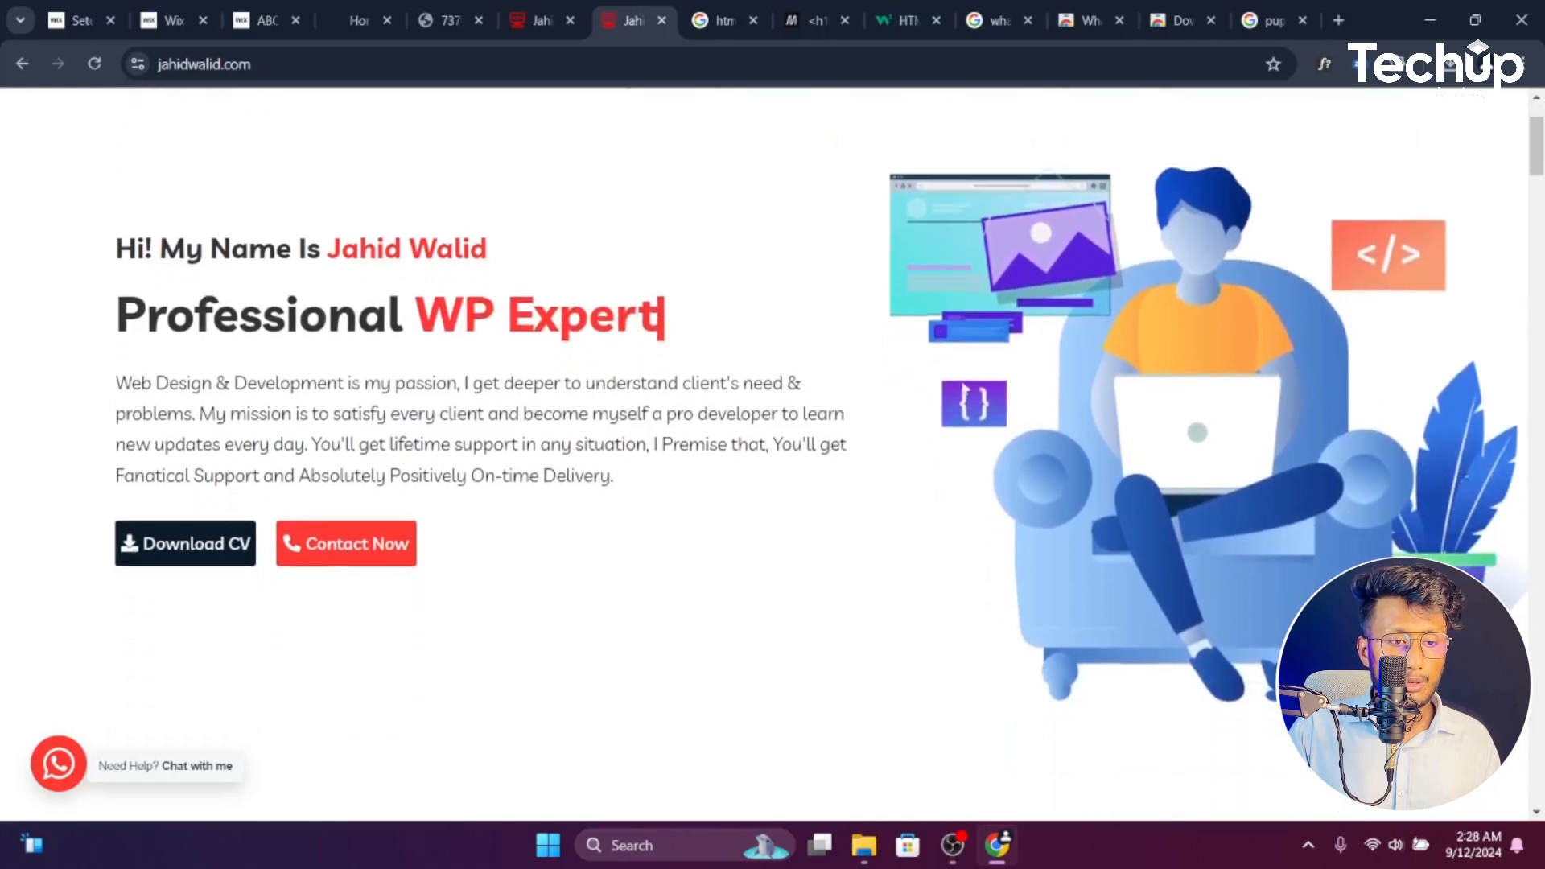
scroll(813, 339, "down", 1)
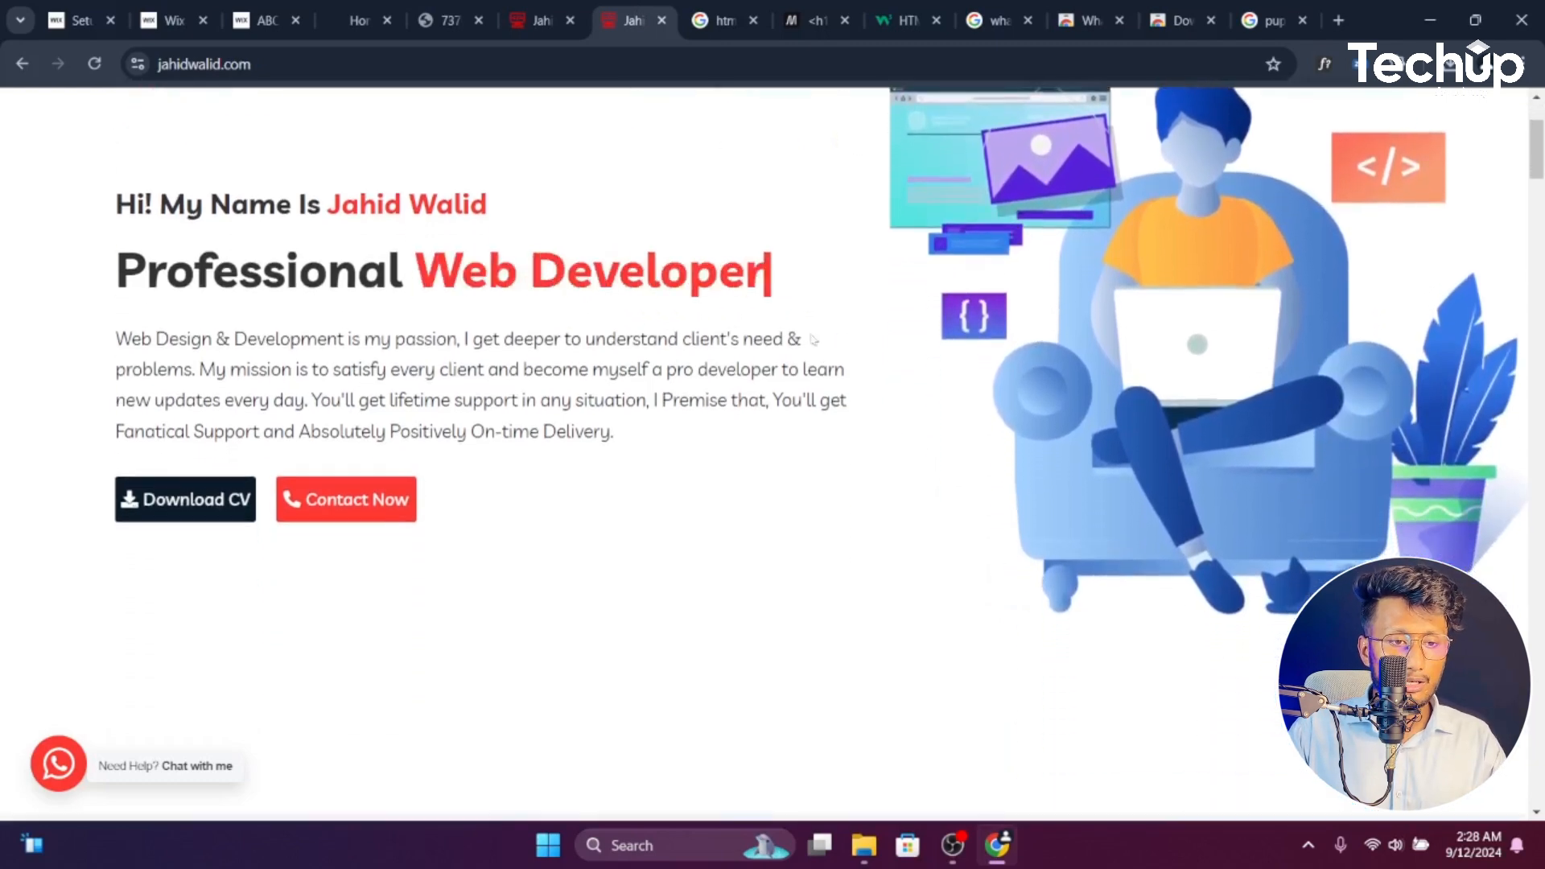
Compare the about, services and skills sections in the mobile preview with the same sections in the desktop version
key("ctrl+shift+Tab")
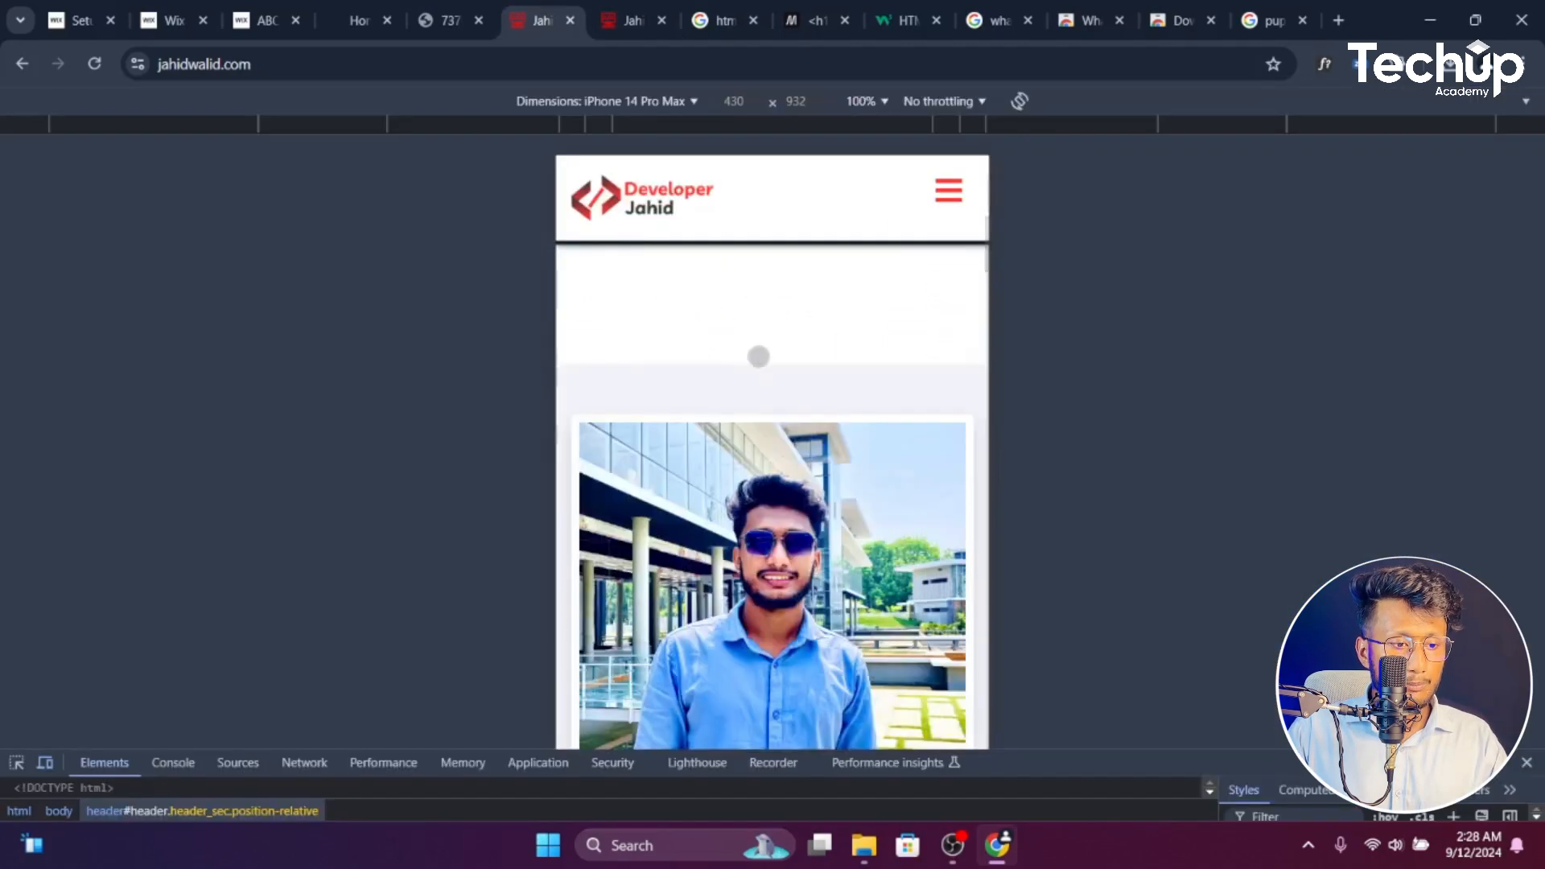
scroll(758, 356, "down", 20)
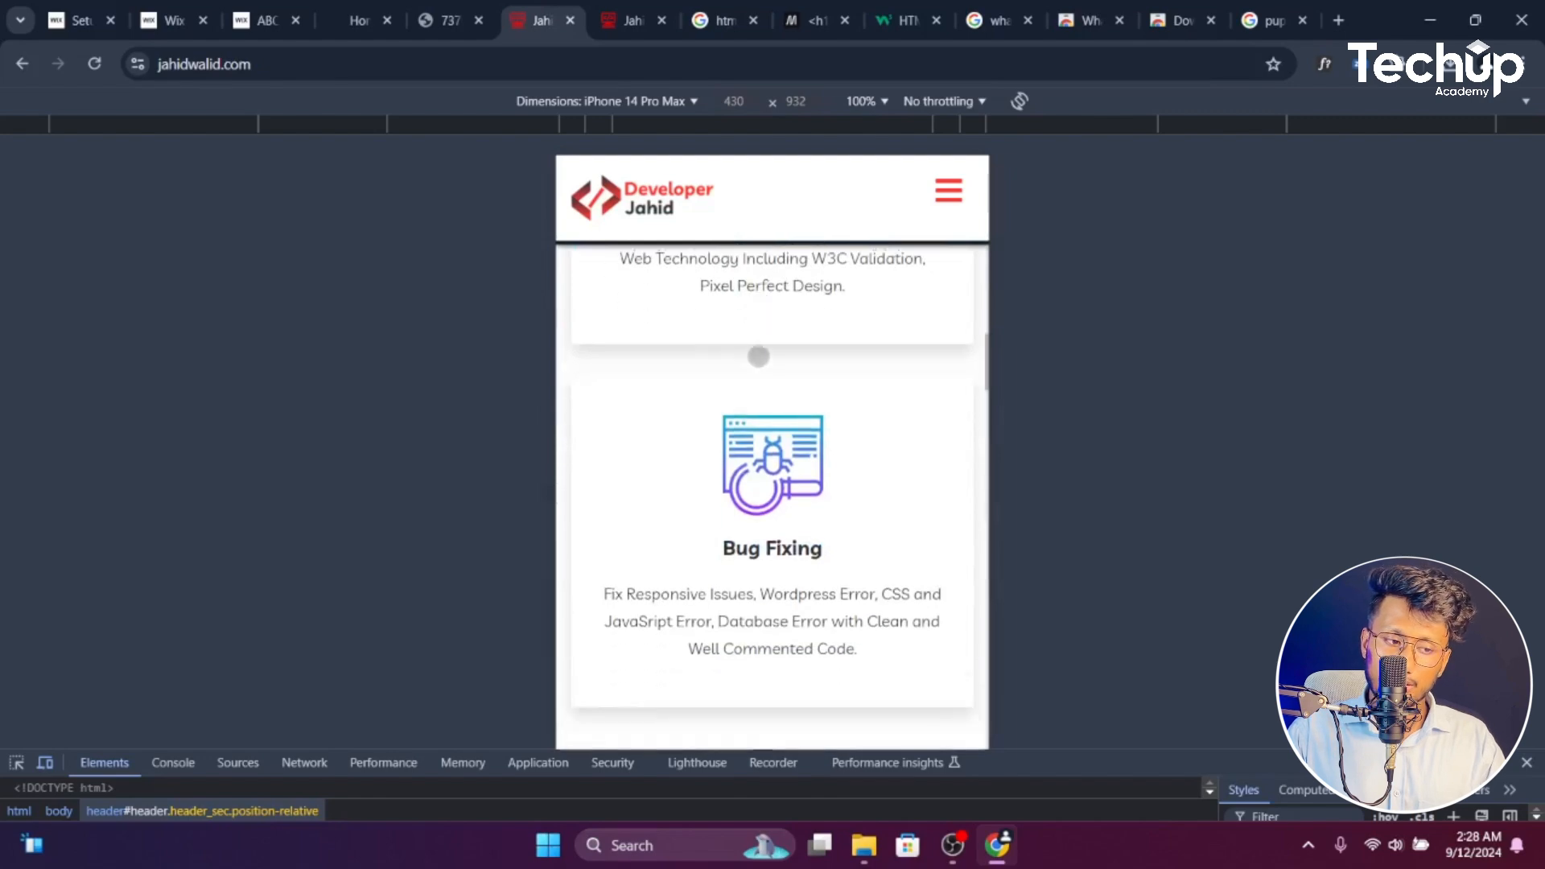
scroll(758, 357, "down", 20)
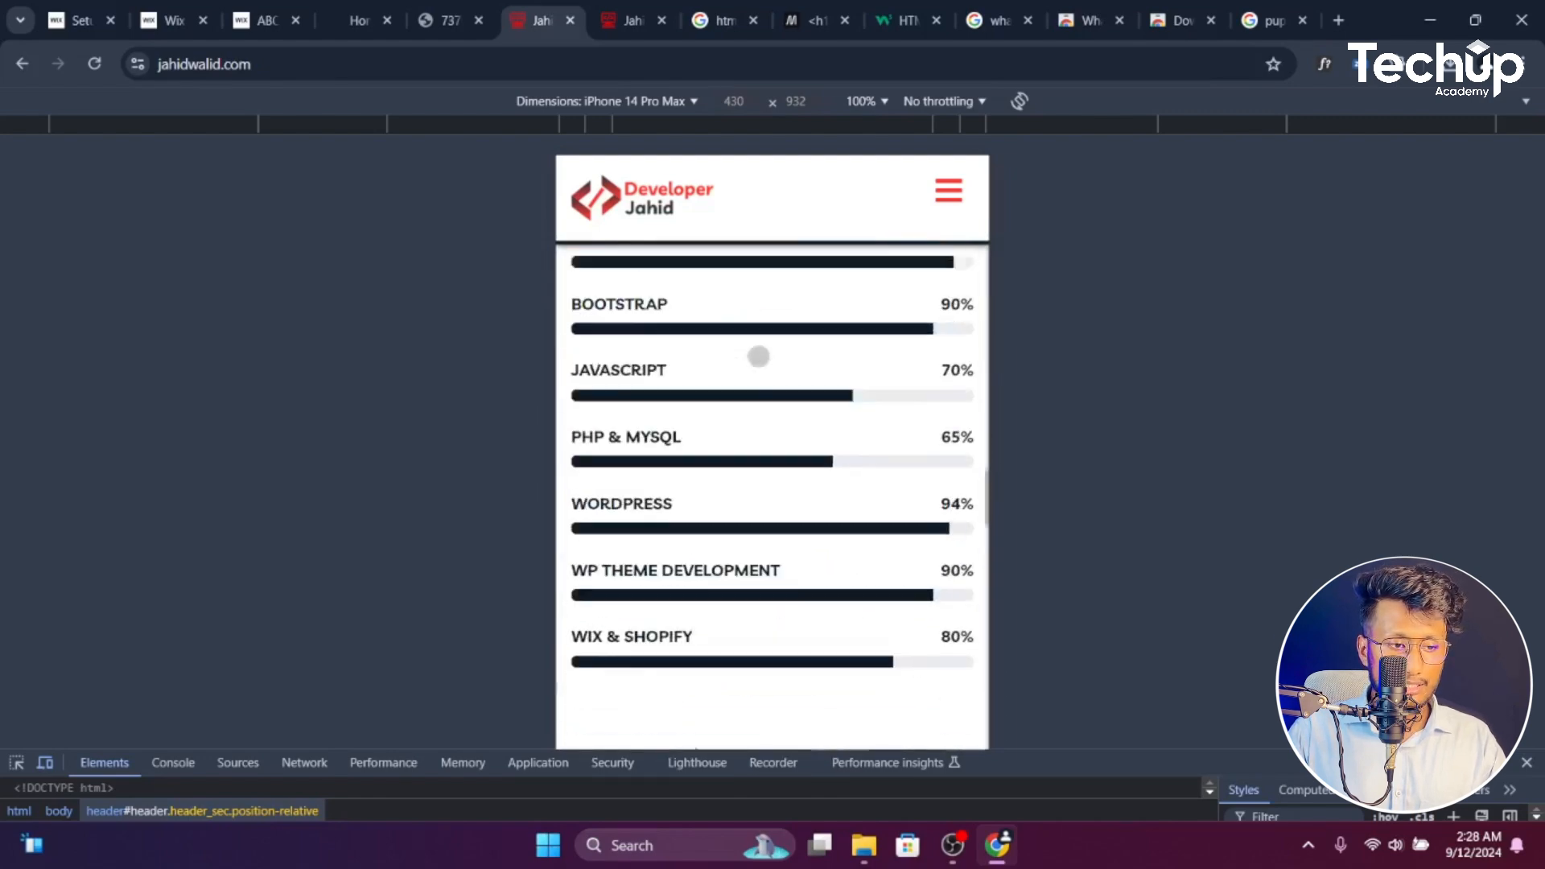
scroll(758, 356, "down", 15)
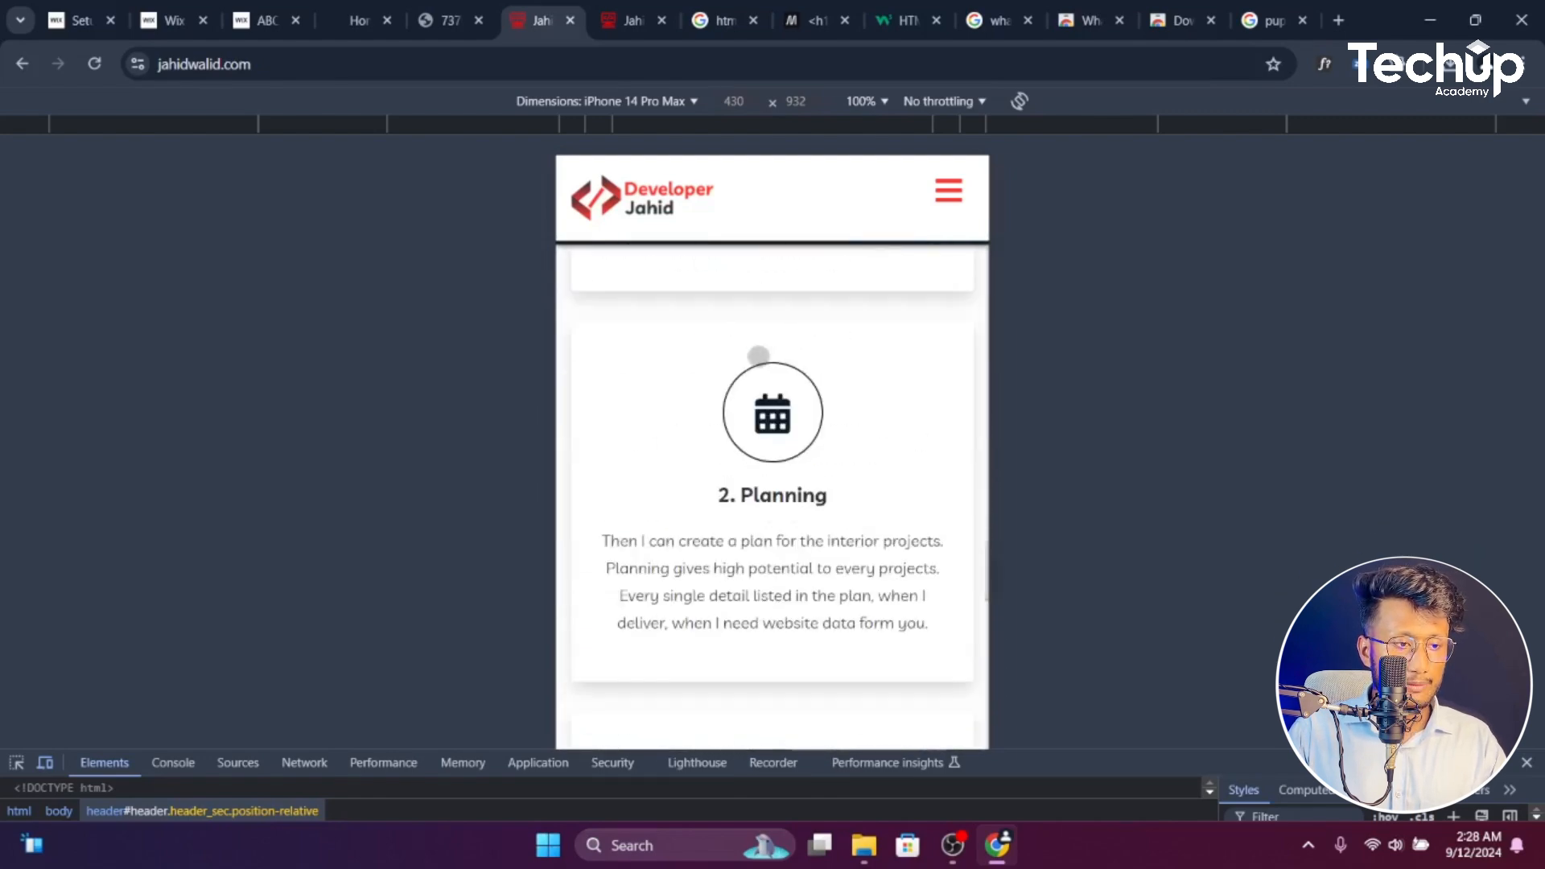
left_click(610, 6)
scroll(728, 310, "down", 15)
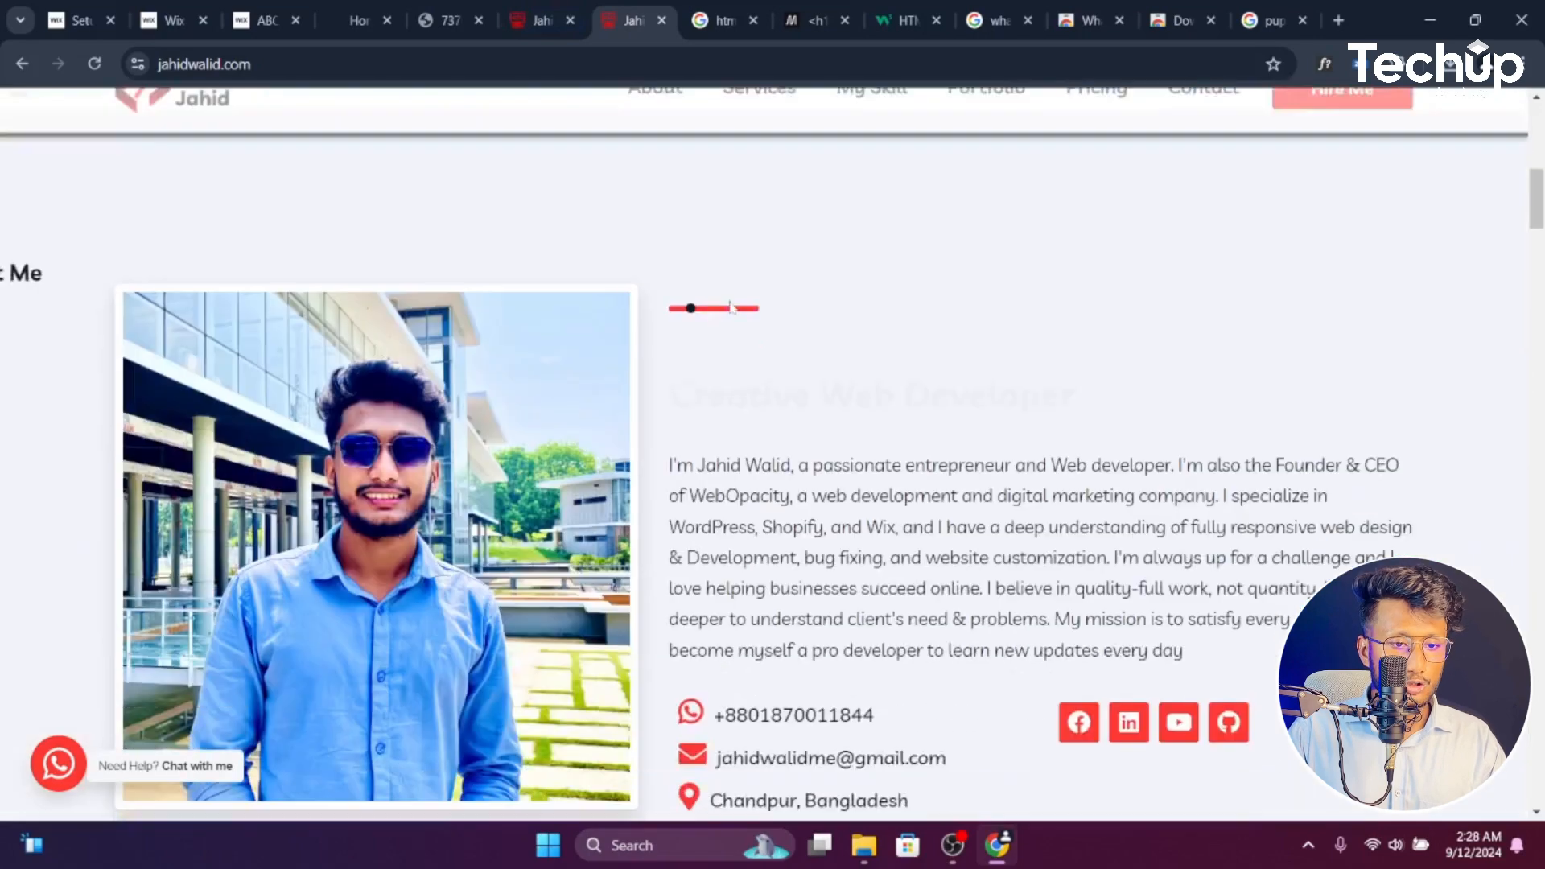
scroll(728, 338, "down", 2)
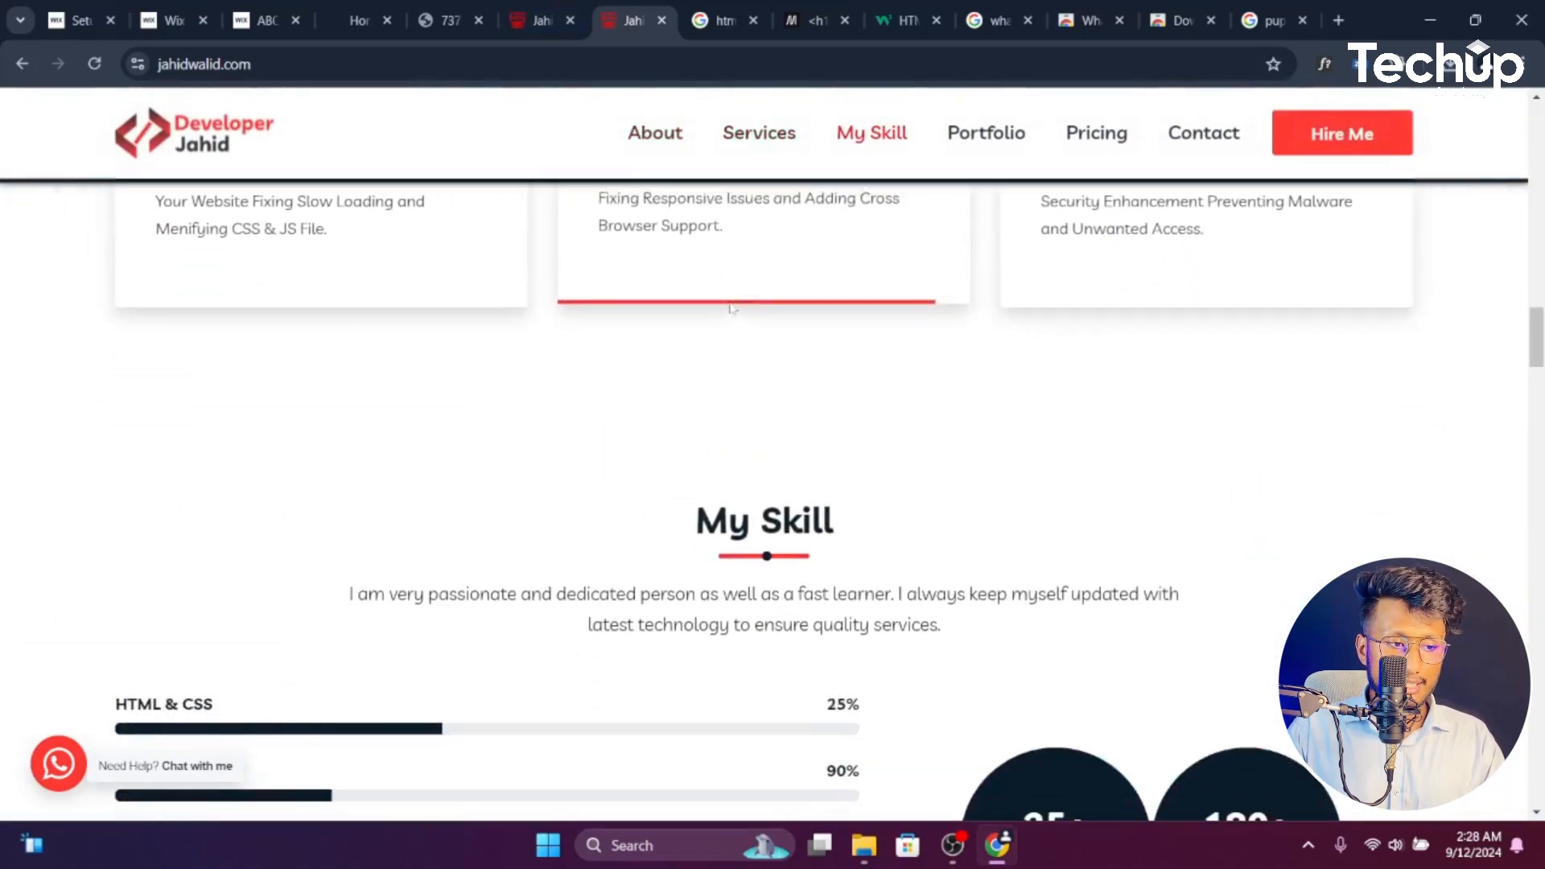
scroll(752, 359, "up", 8)
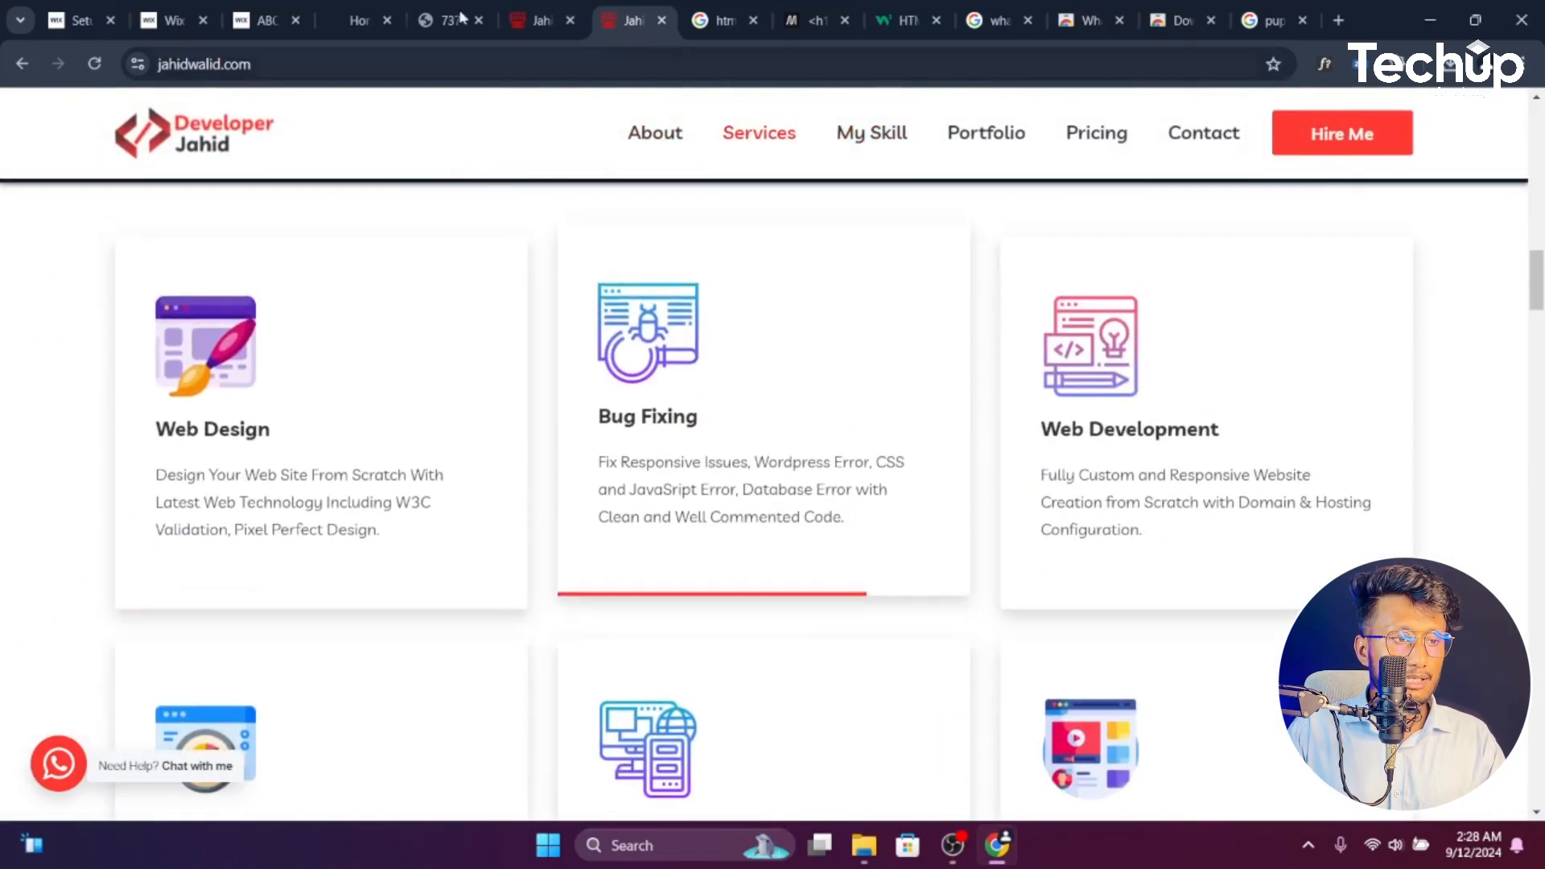
Emulate the iPad Mini in the device preview and set the preview zoom to 100%
left_click(535, 6)
scroll(788, 418, "down", 15)
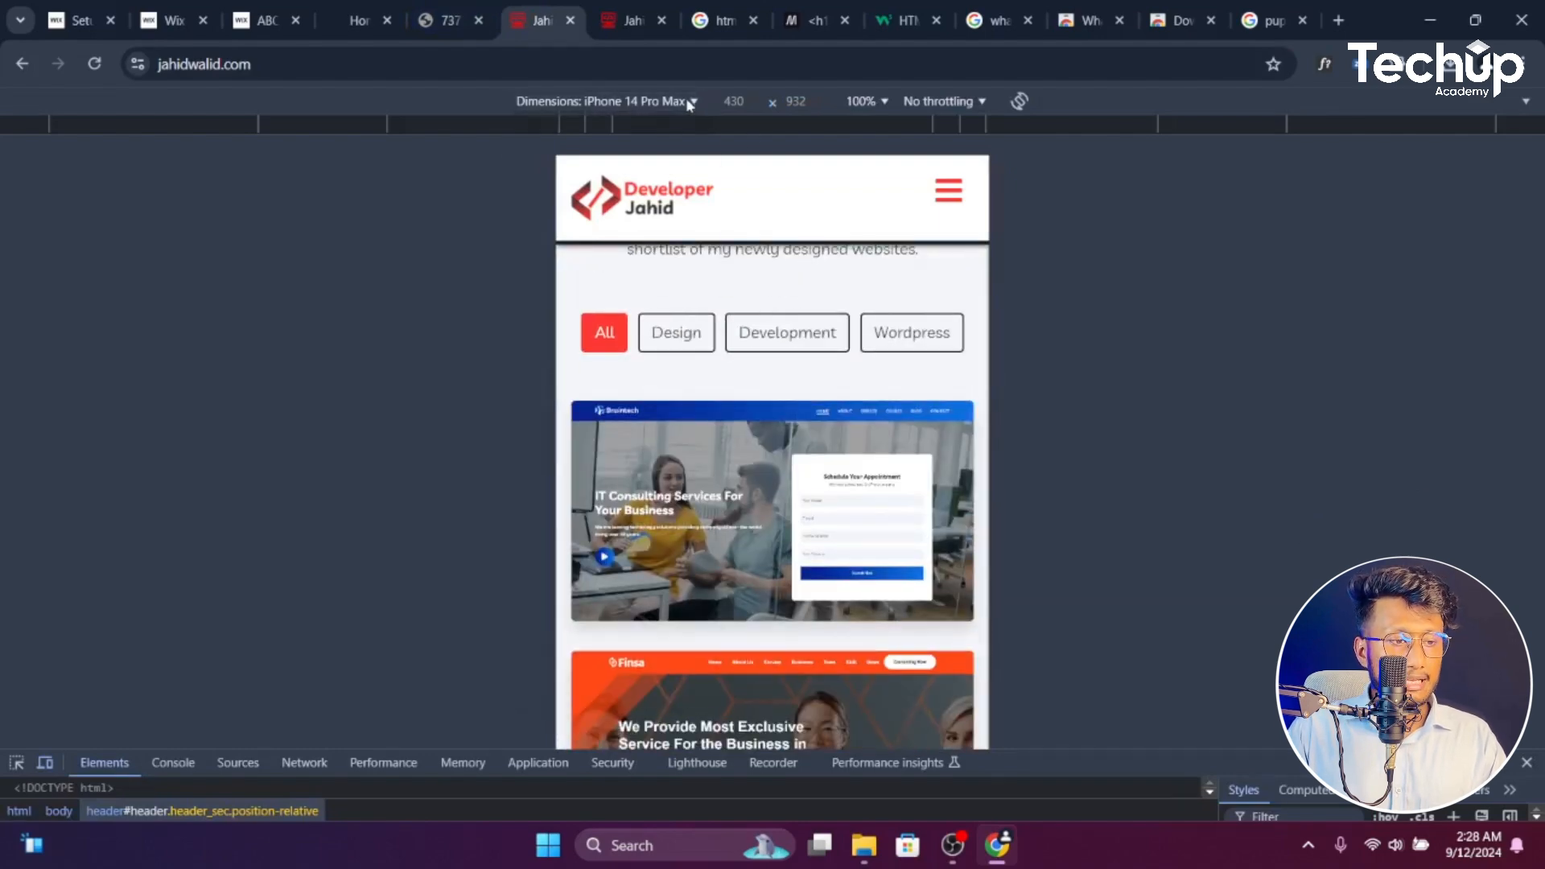
left_click(689, 102)
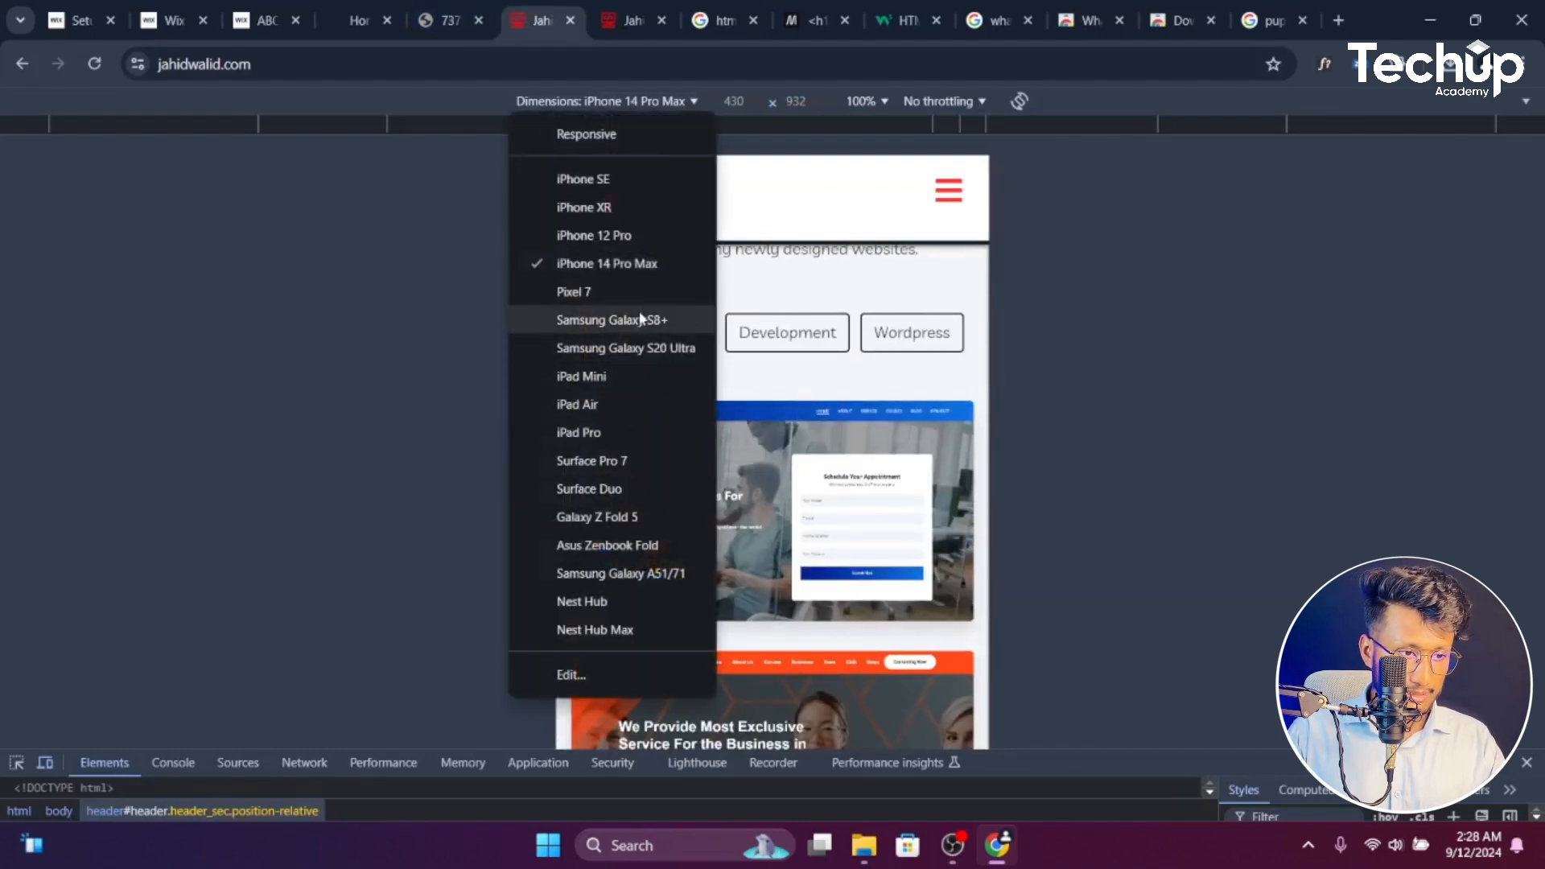
left_click(641, 381)
left_click(872, 103)
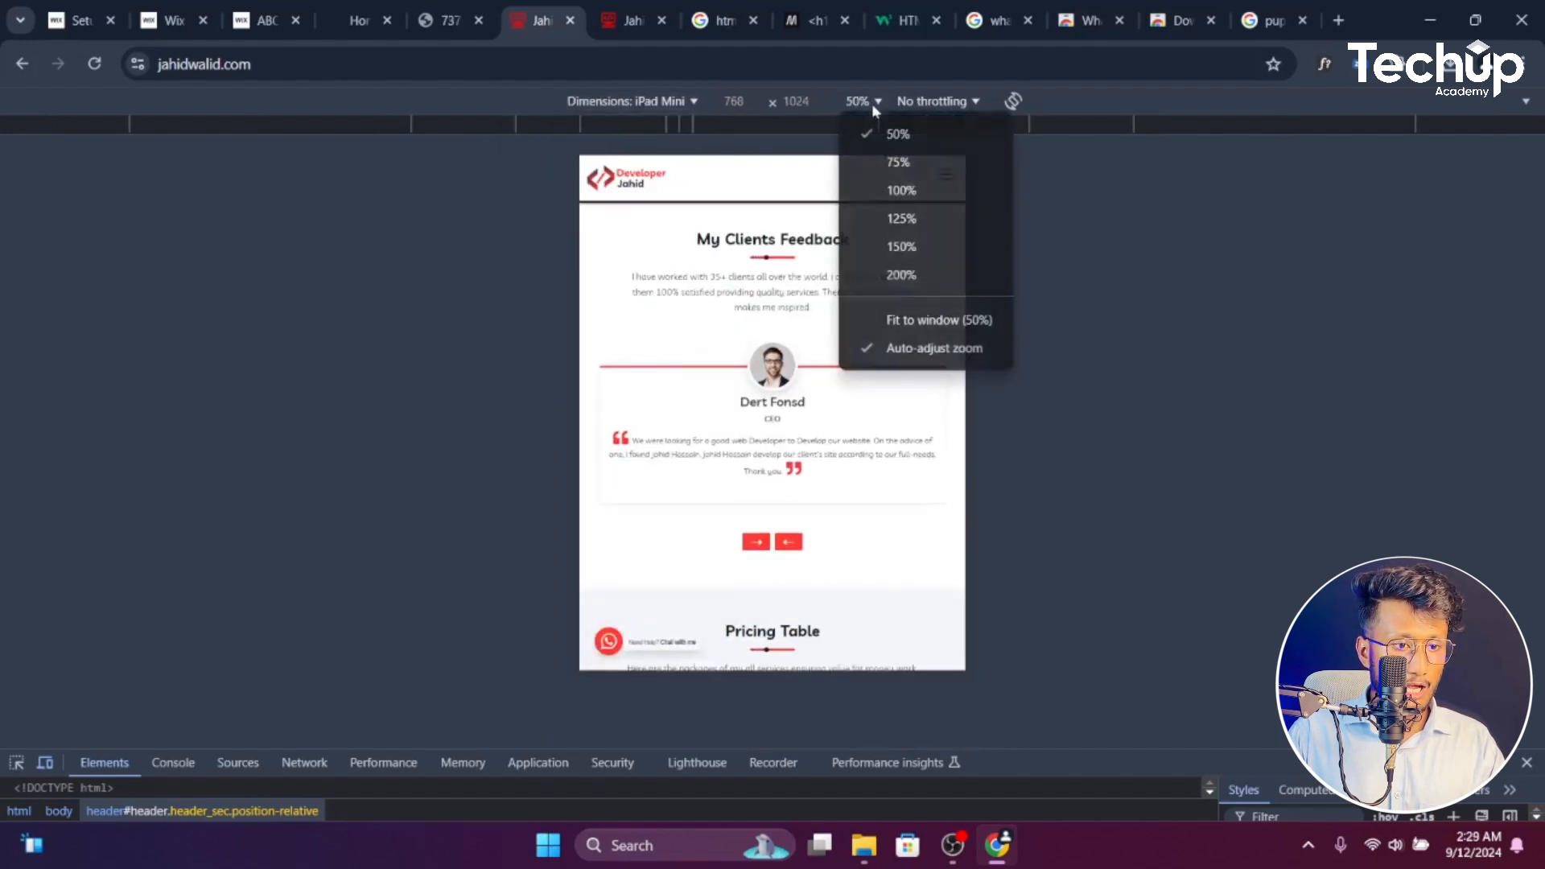
left_click(935, 200)
Compare the portfolio project grid in the iPad Mini preview with its desktop version in the neighbouring tab
scroll(930, 202, "up", 6)
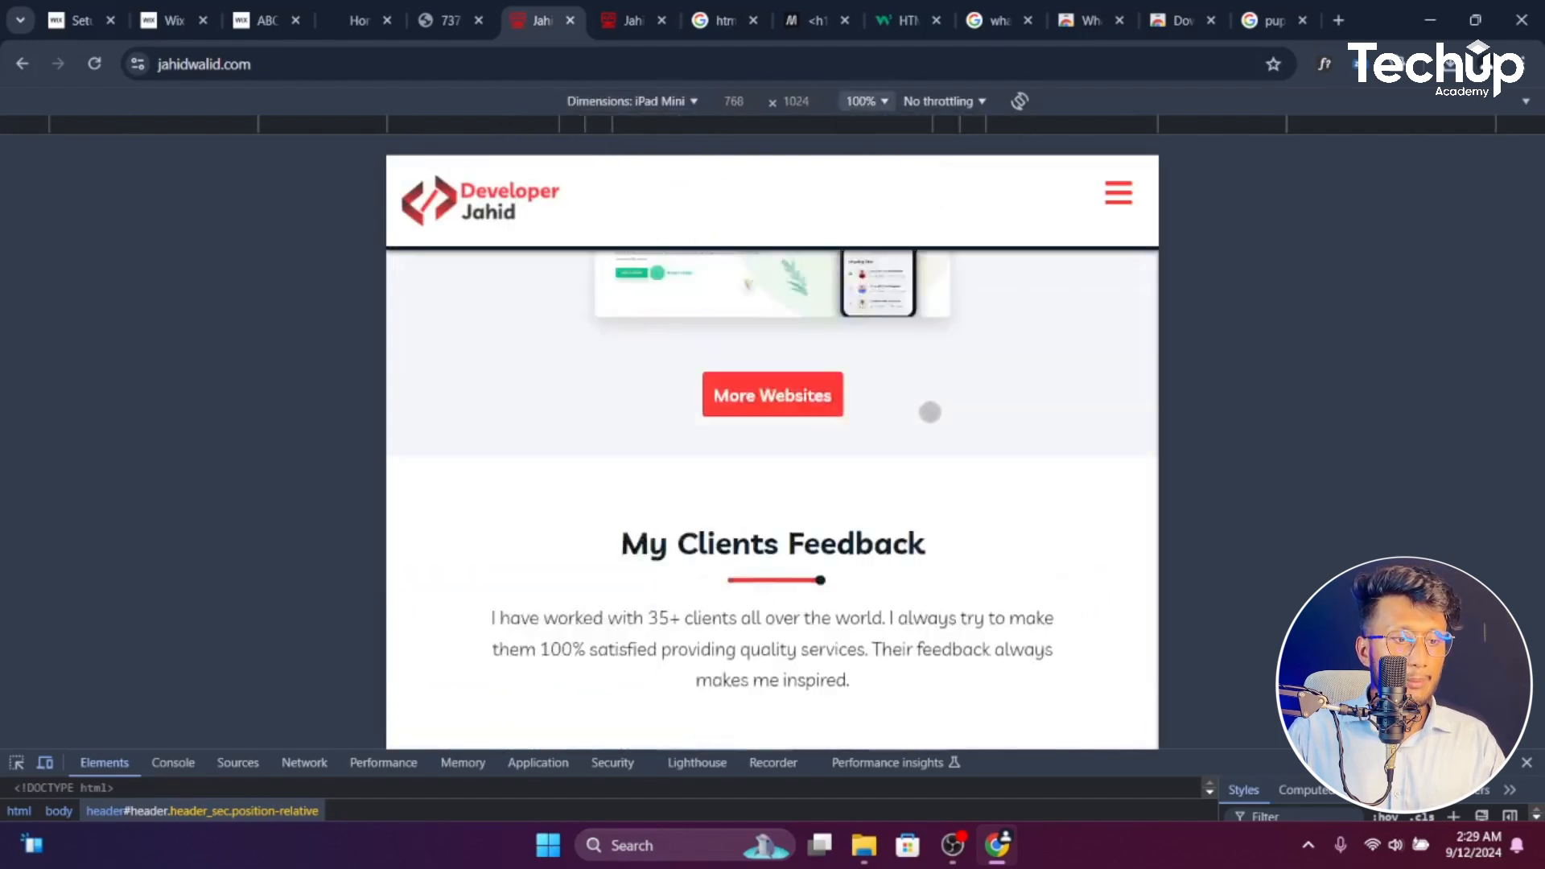
scroll(929, 412, "up", 6)
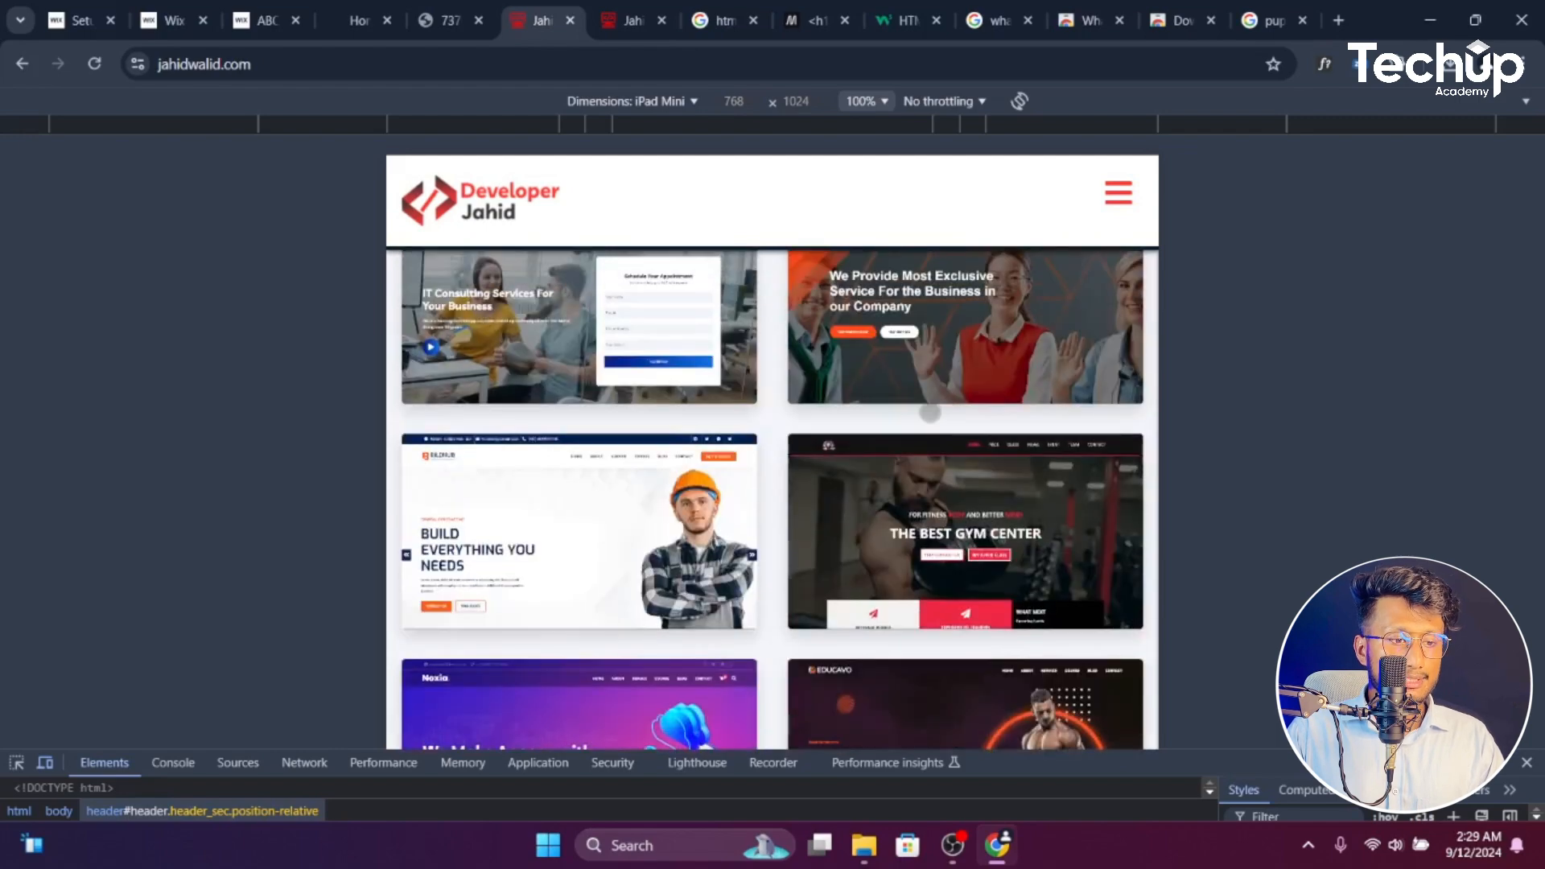
scroll(635, 502, "down", 1)
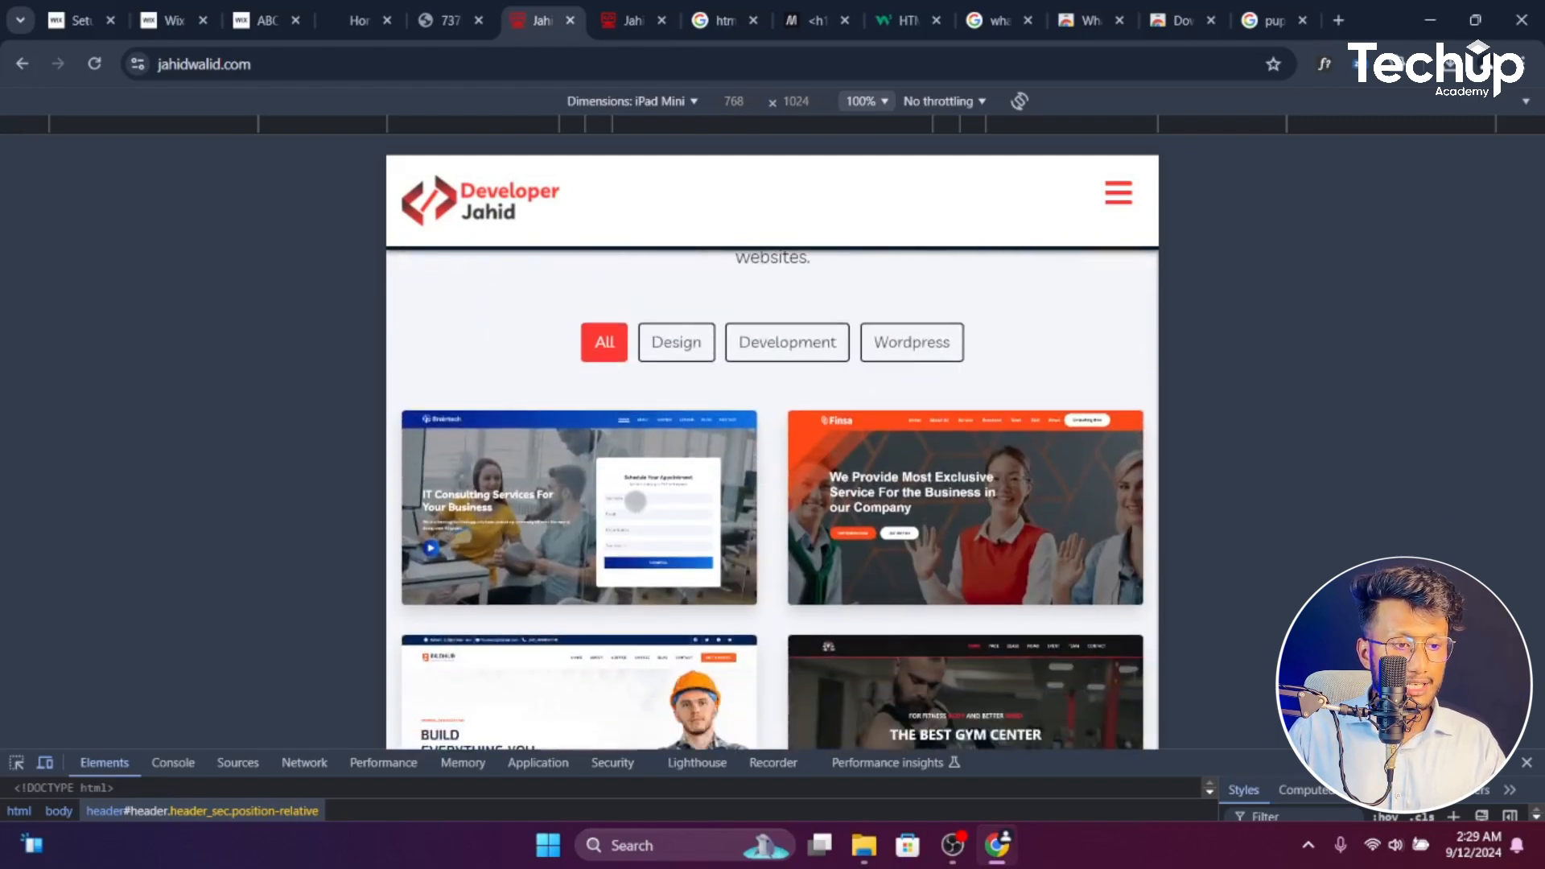
left_click(634, 21)
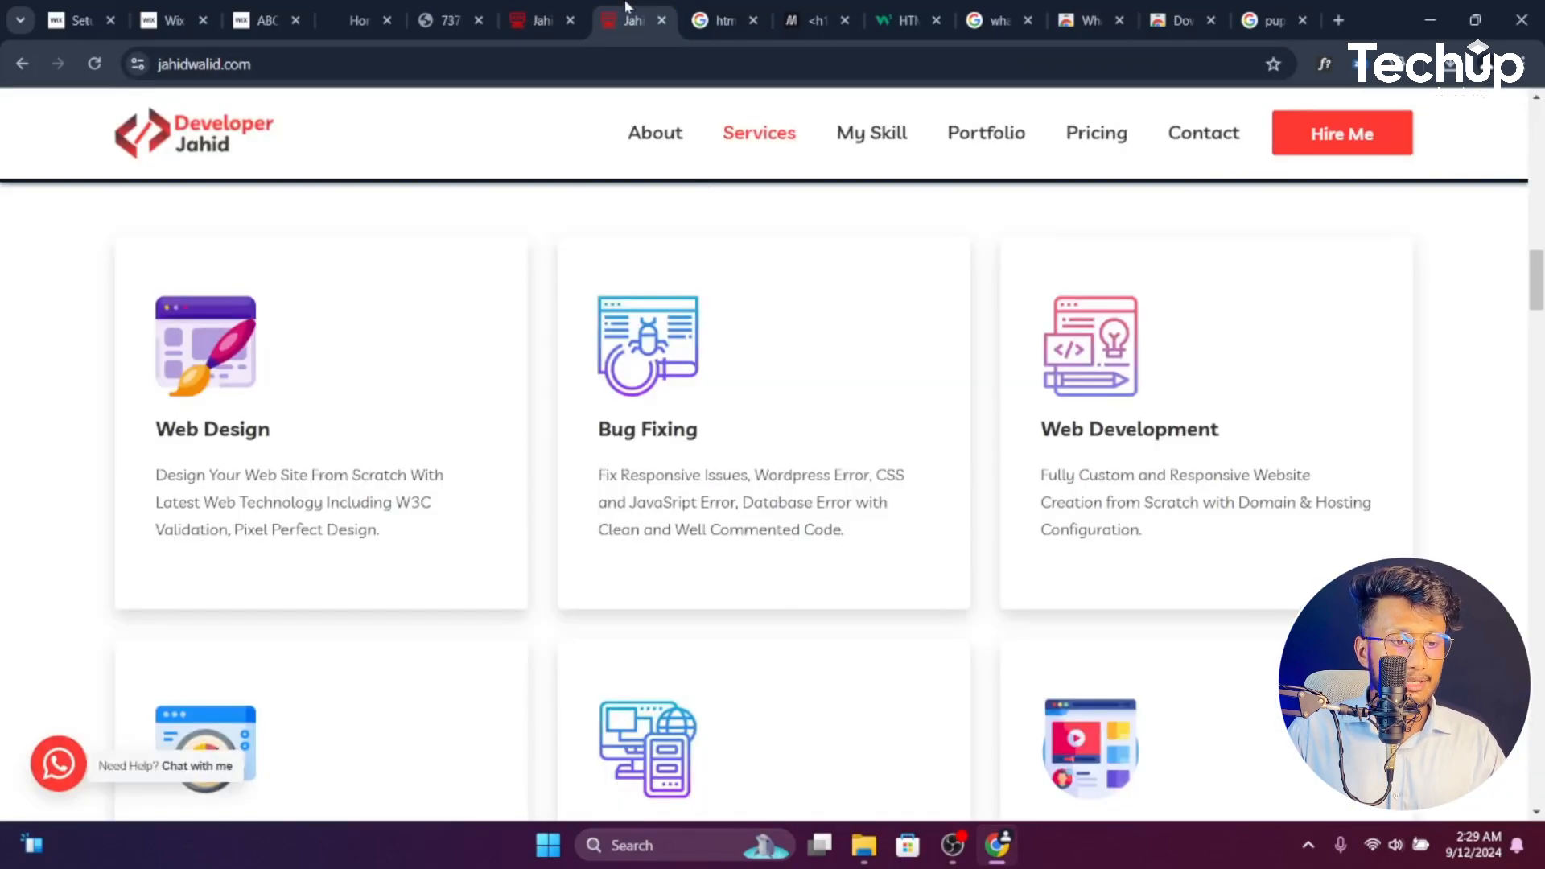
scroll(859, 435, "down", 15)
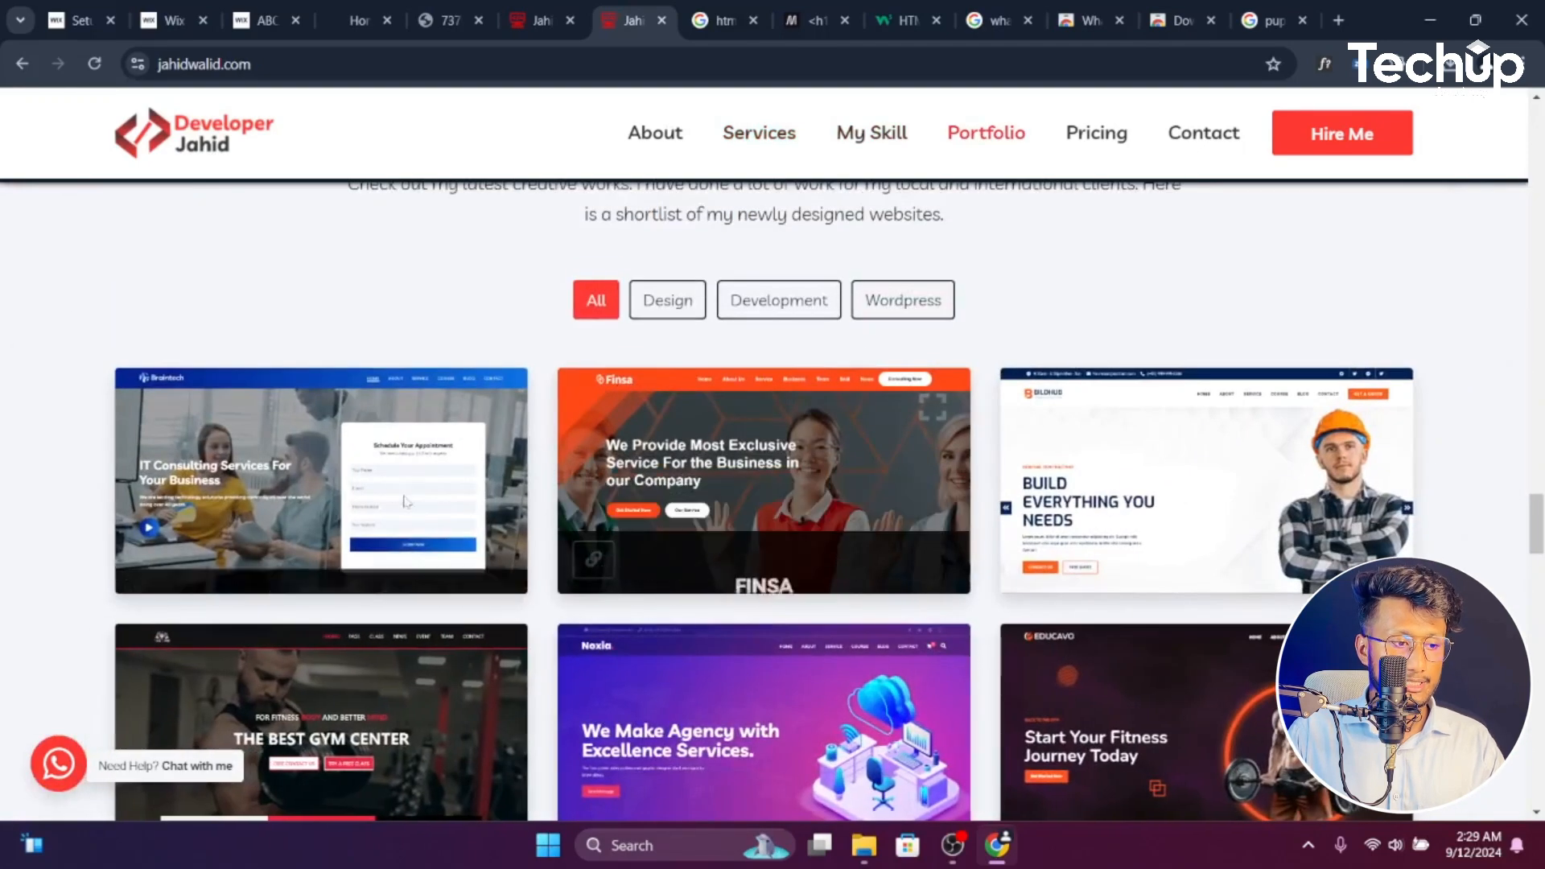
left_click(568, 6)
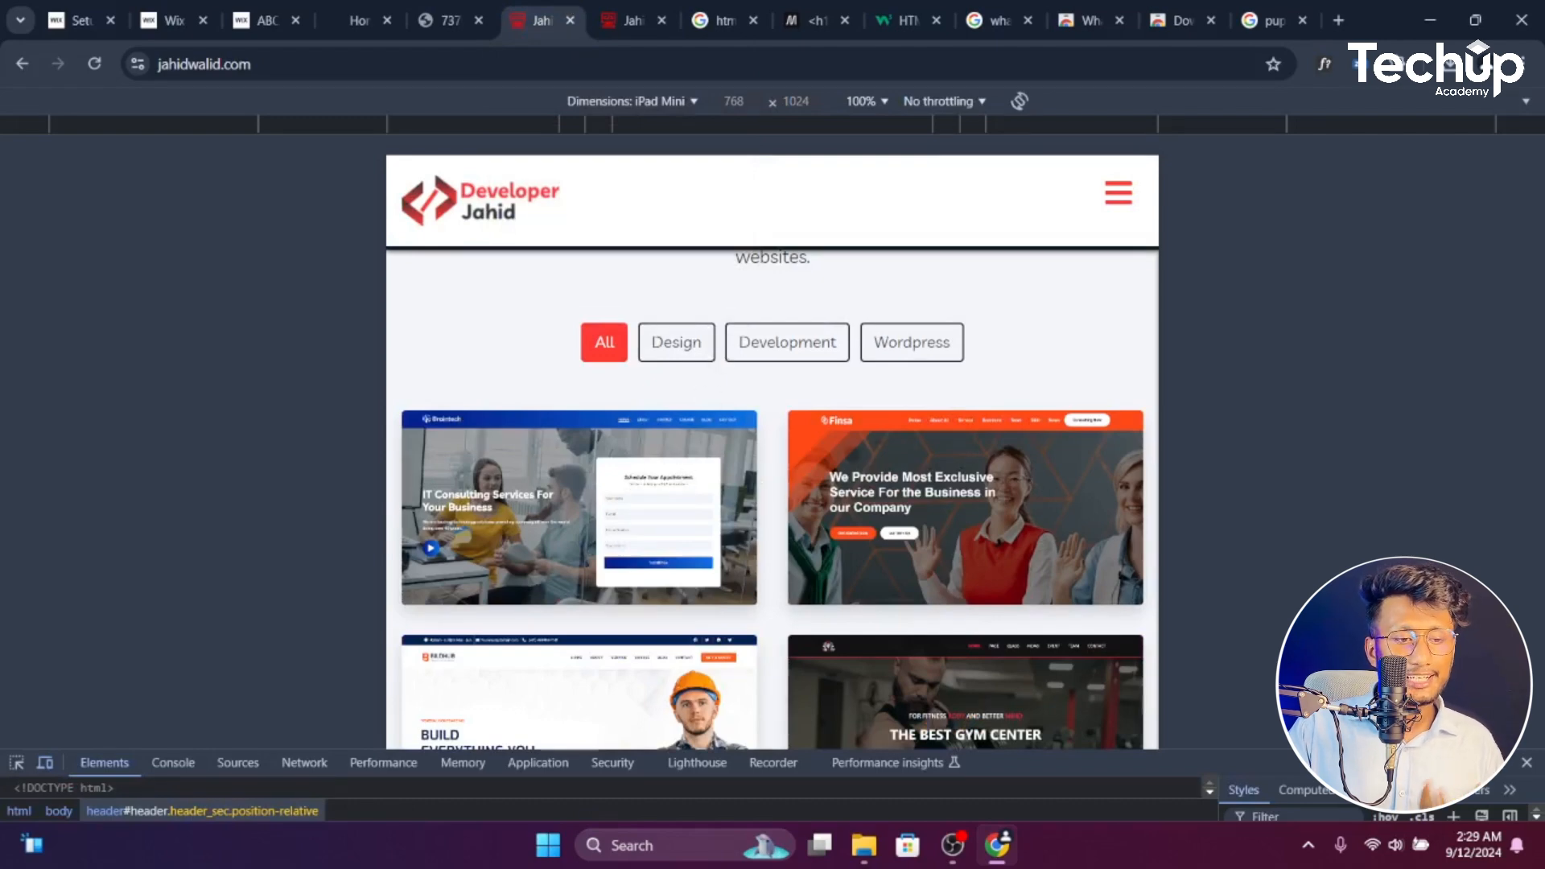
scroll(852, 454, "down", 1)
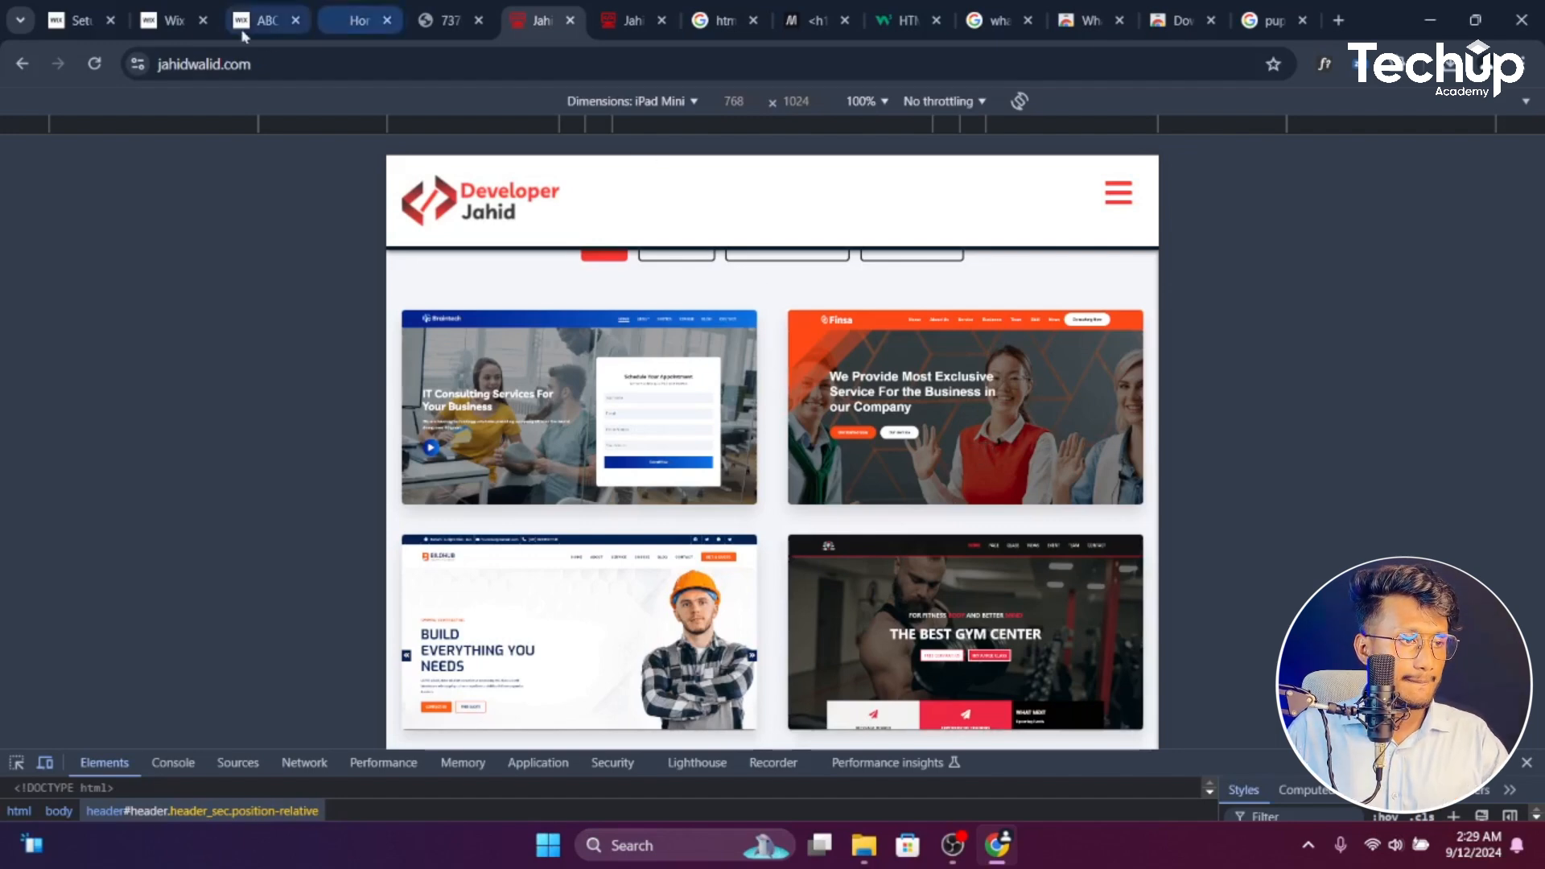
Look over the published Wix site's desktop home page, including its hero section and the content below it
left_click(259, 10)
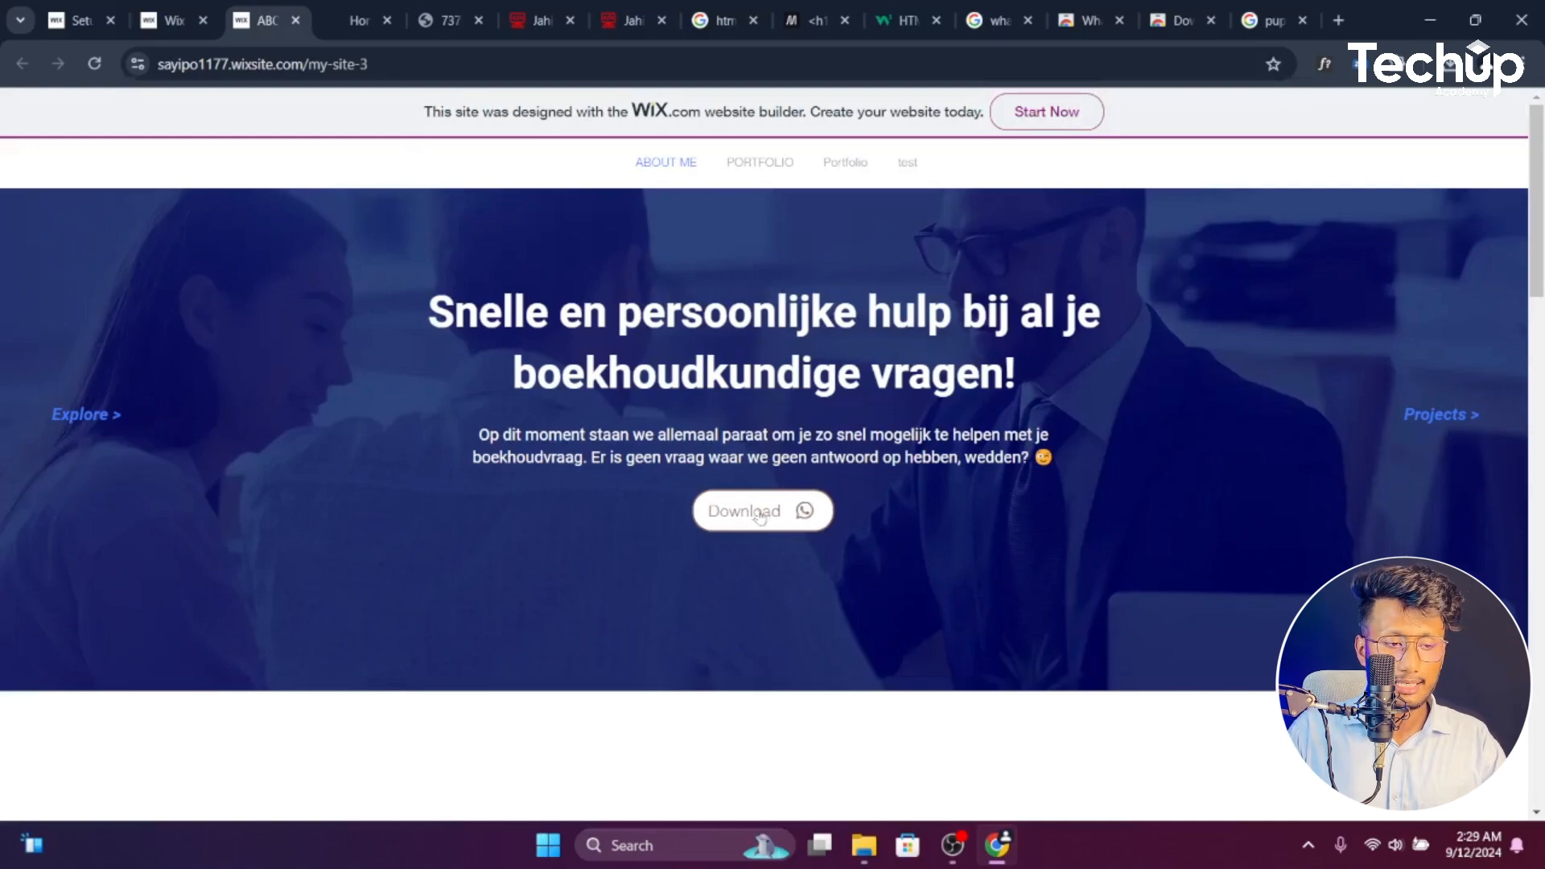
scroll(770, 515, "down", 6)
scroll(770, 516, "up", 6)
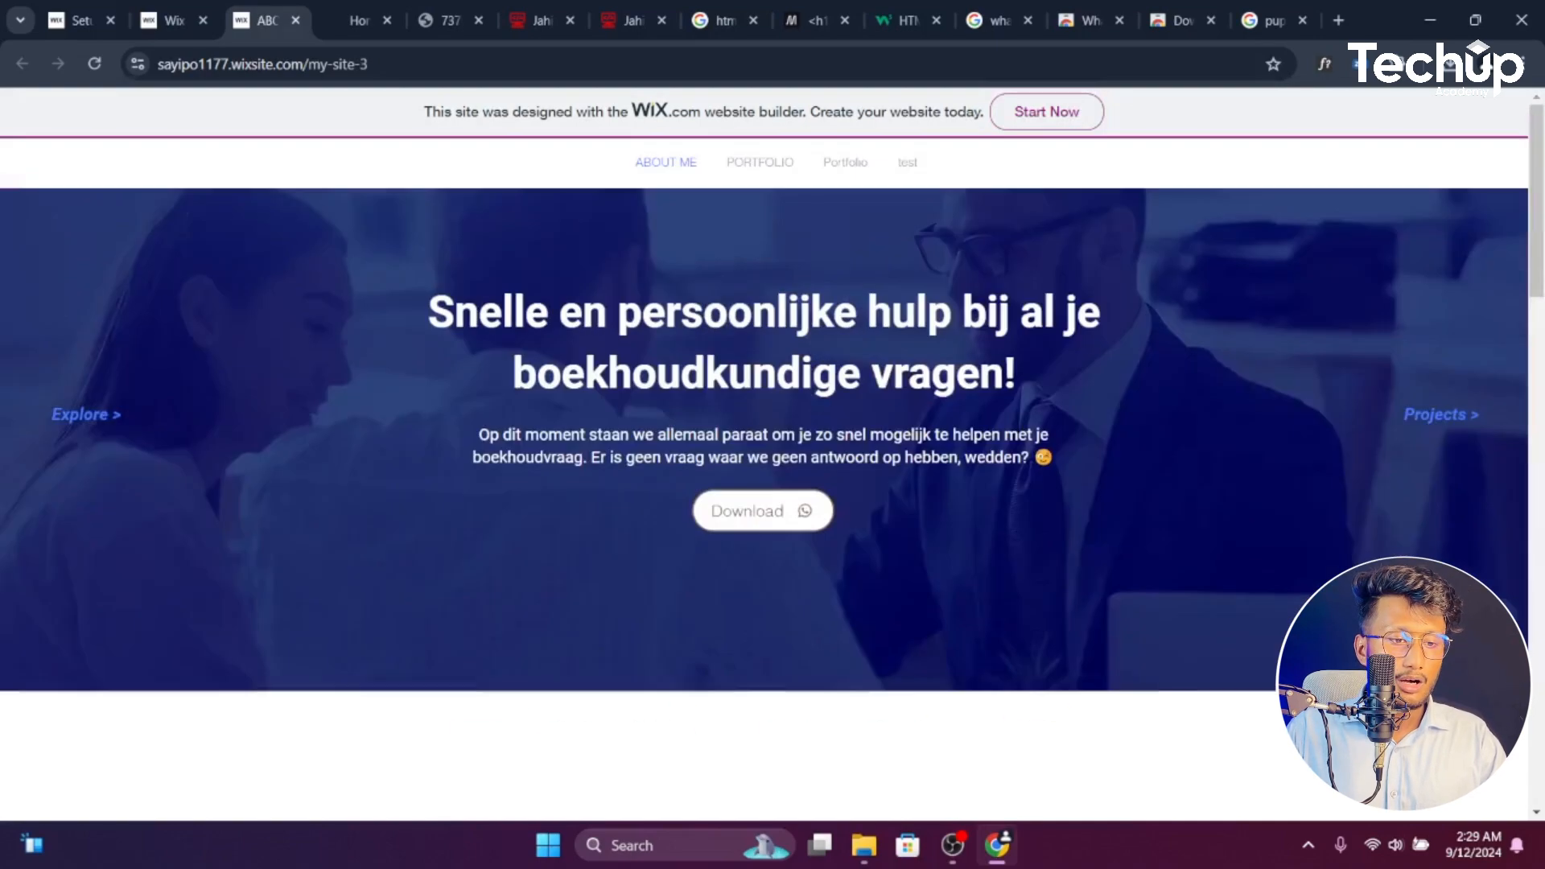
scroll(770, 515, "down", 6)
scroll(770, 516, "up", 6)
scroll(771, 516, "down", 2)
scroll(771, 516, "up", 2)
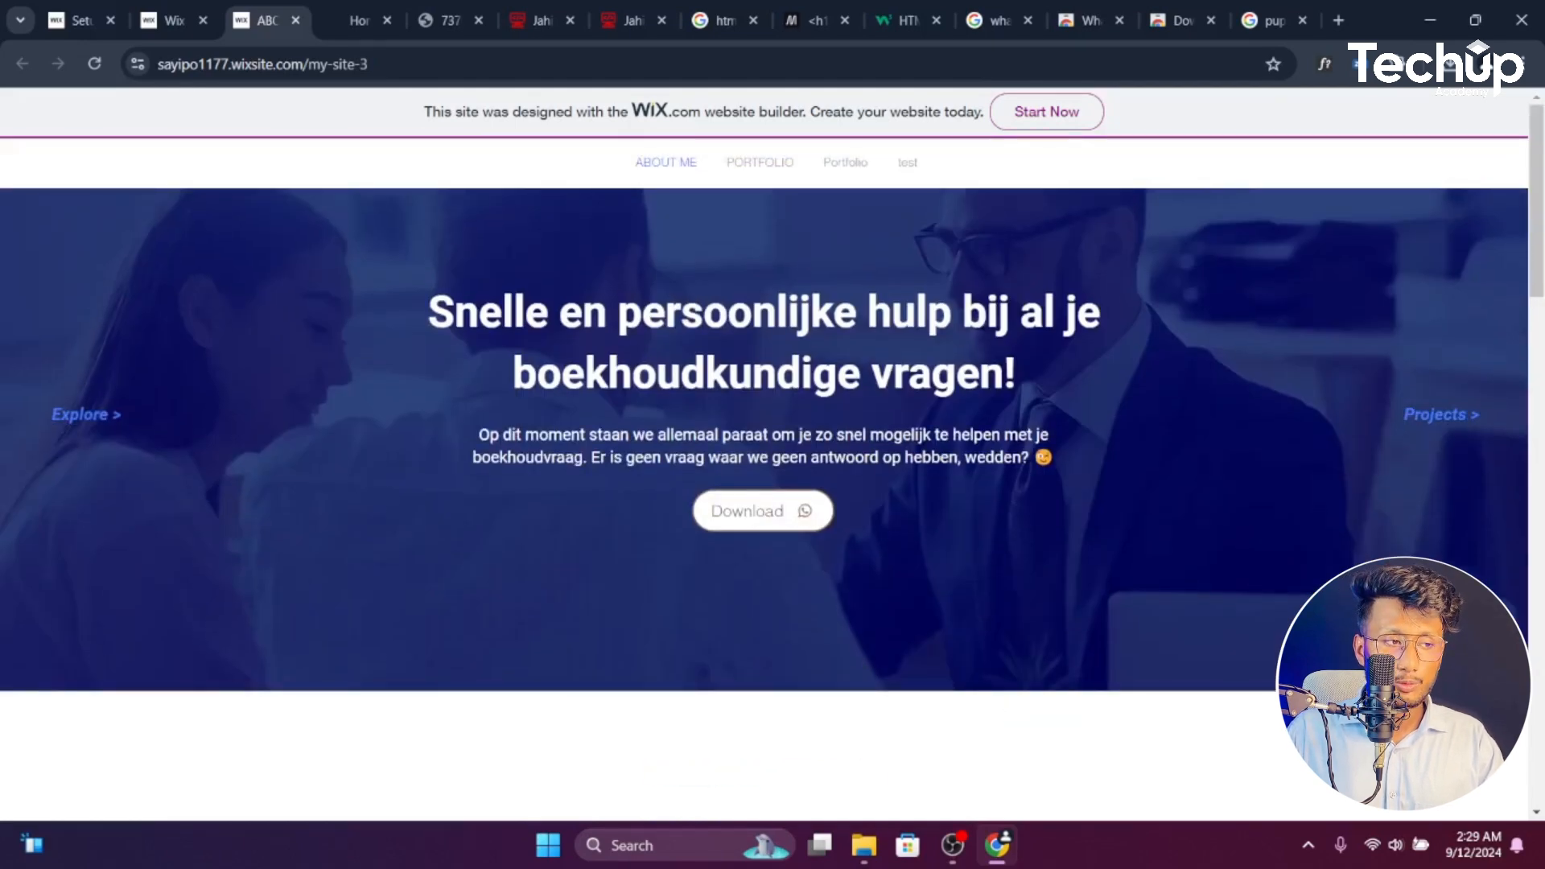
In the site's Wix editor, mark the mobile view option on a temporary screen capture and change to the mobile editor
left_click(191, 8)
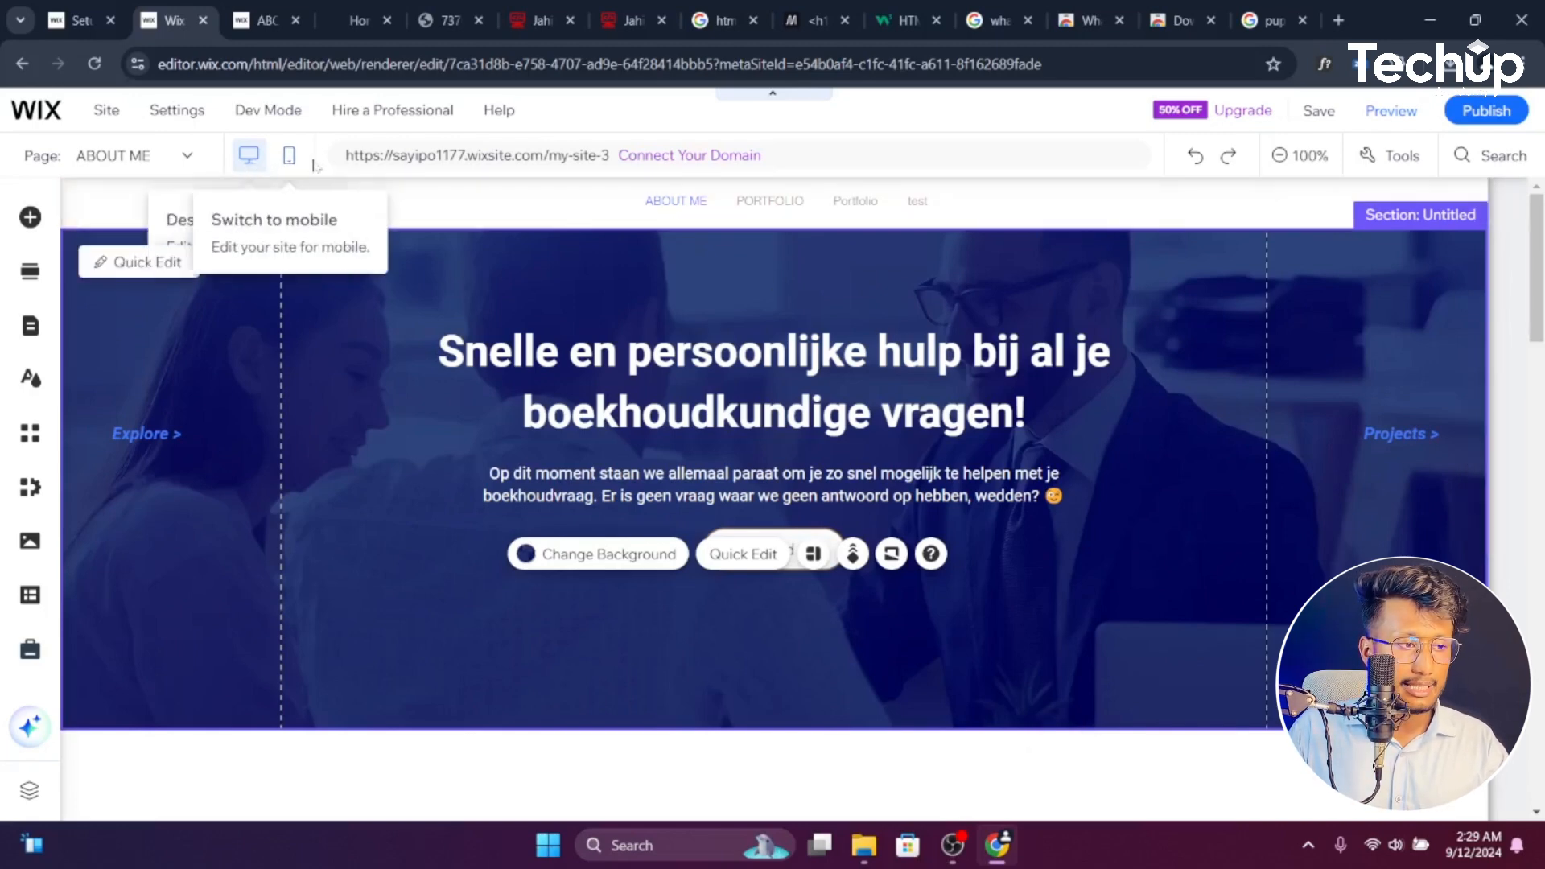
left_click(1315, 850)
left_click(1309, 780)
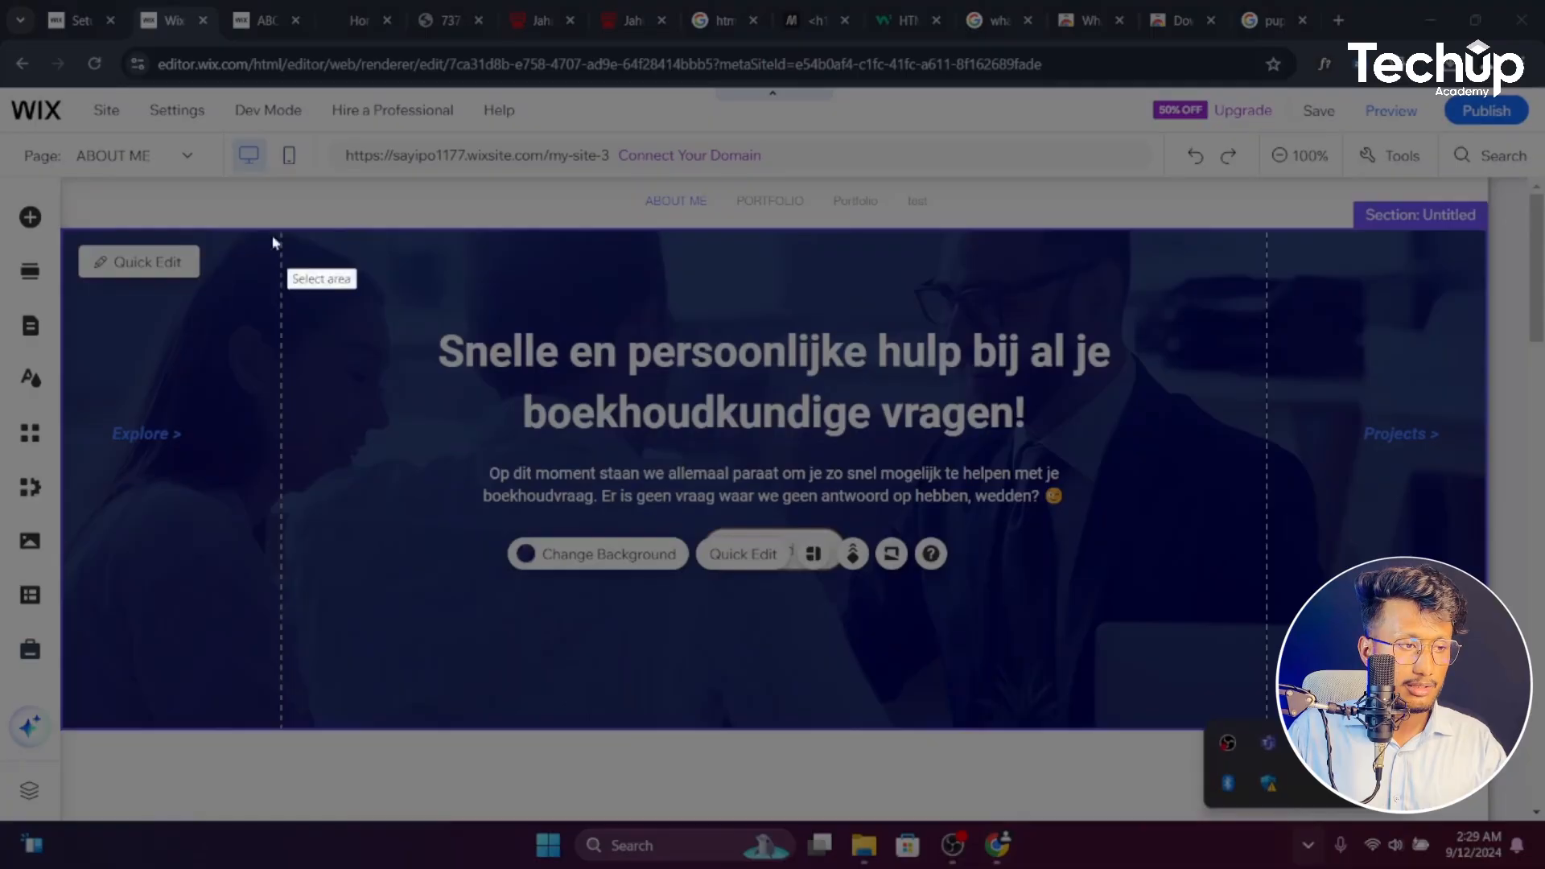
left_click_drag(92, 87, 937, 460)
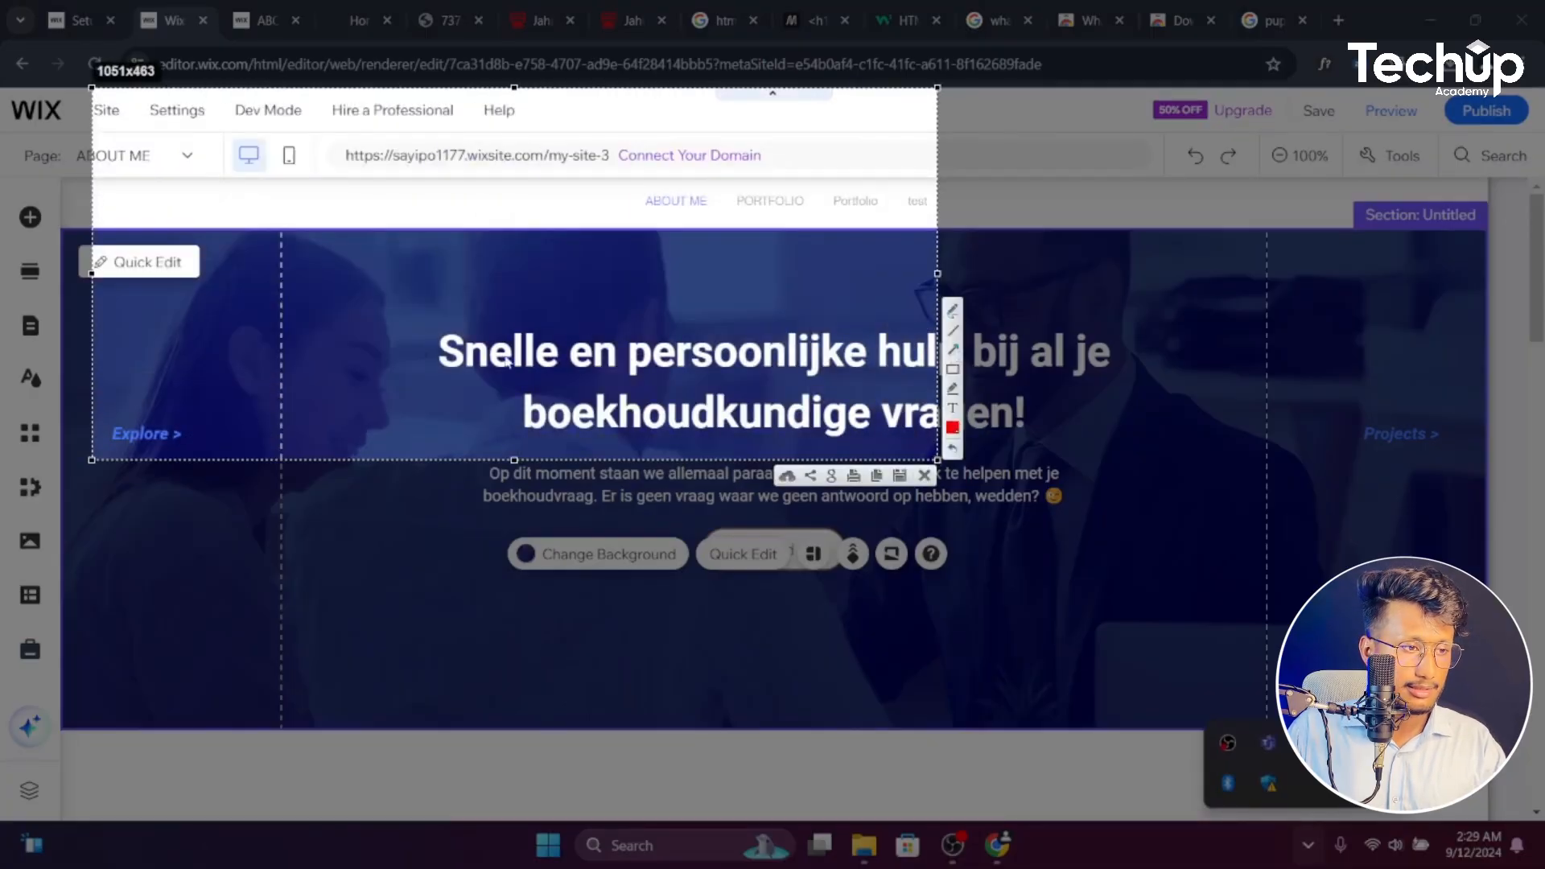
left_click_drag(378, 354, 294, 171)
left_click(925, 477)
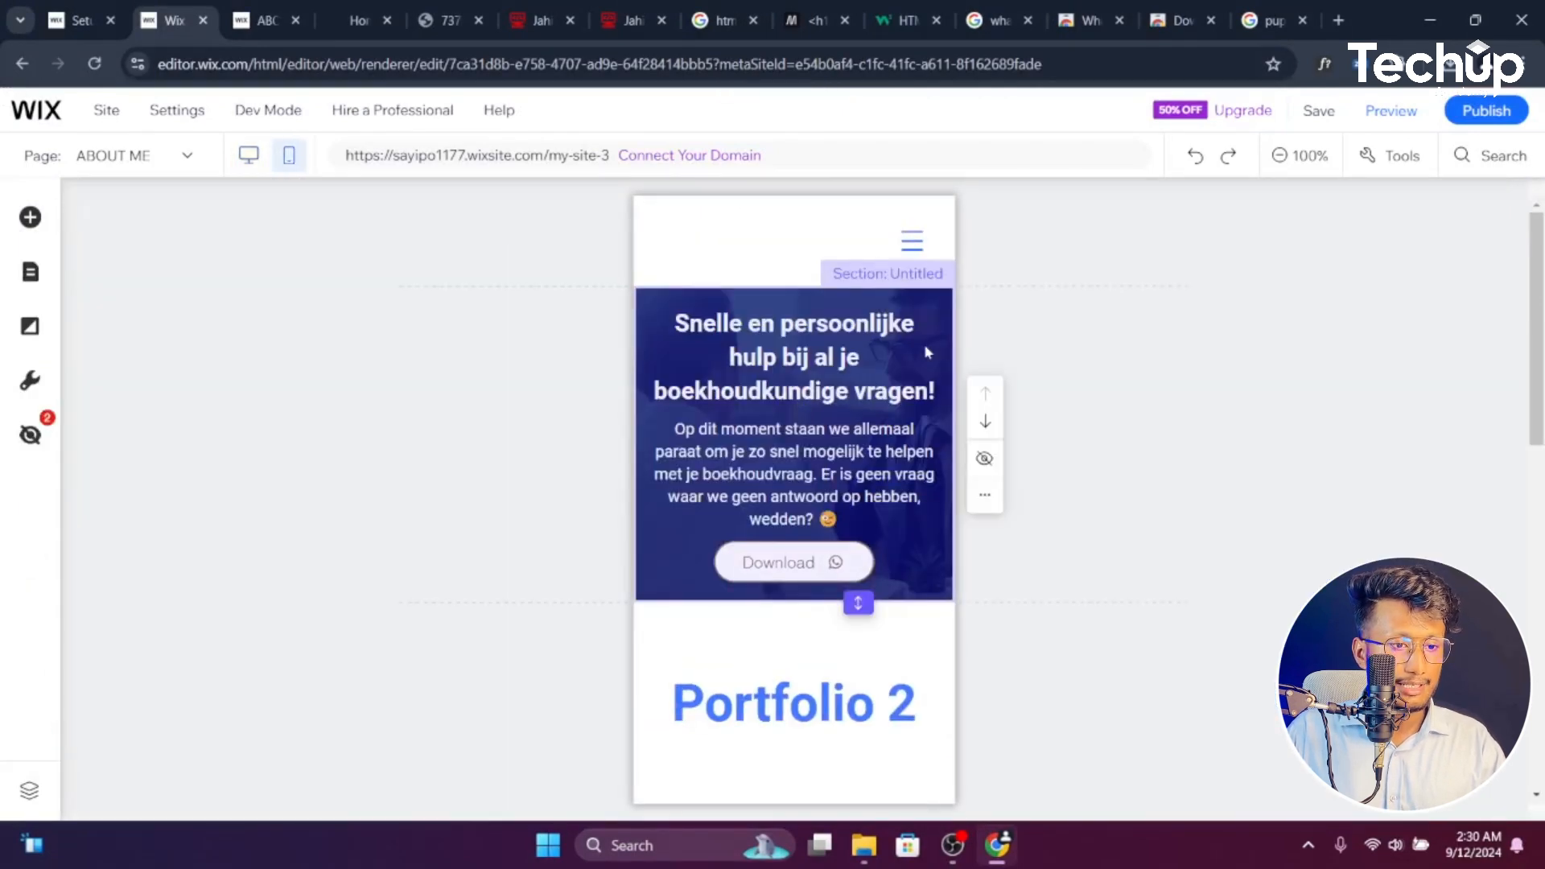
Extend the mobile hero section downward and move its Download button, paragraph and heading lower to space them out
left_click(926, 352)
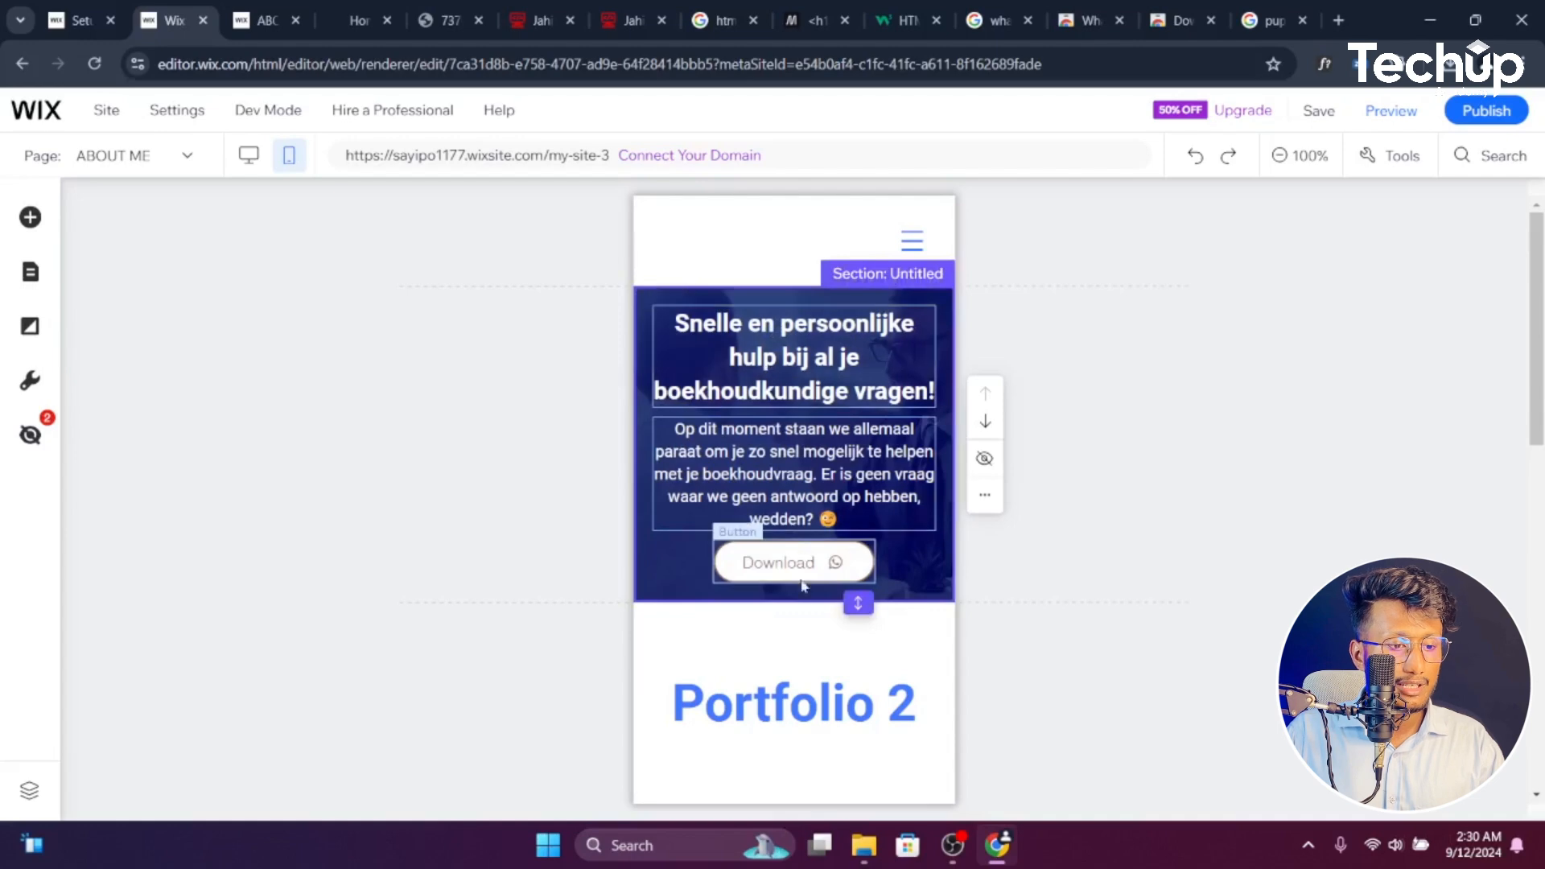
left_click_drag(857, 603, 857, 735)
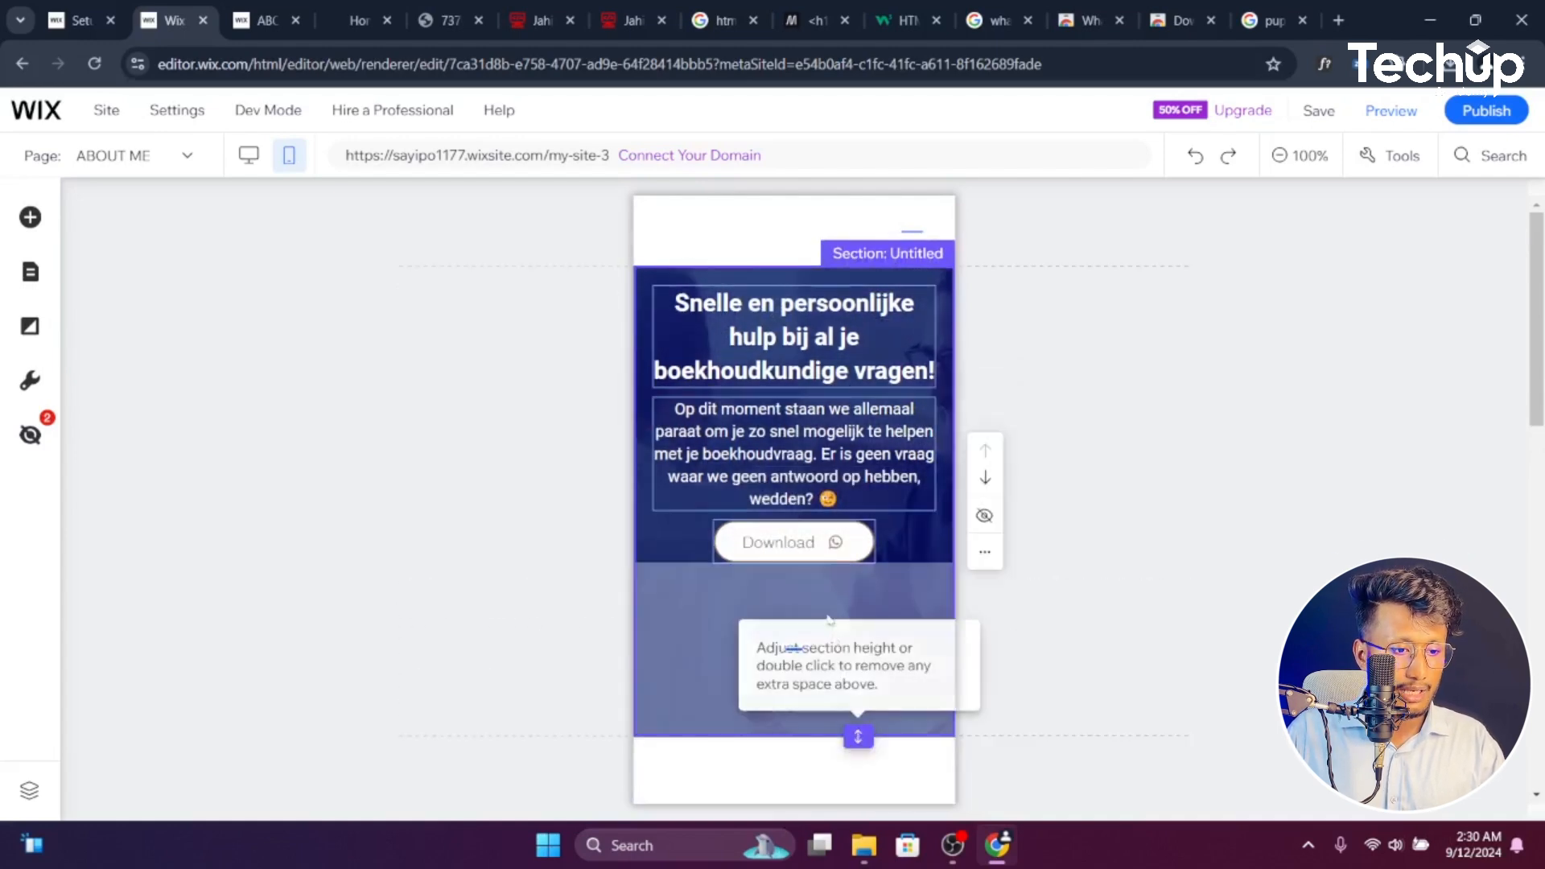
left_click_drag(817, 546, 814, 661)
left_click(805, 446)
left_click_drag(805, 446, 806, 542)
left_click_drag(791, 334, 773, 396)
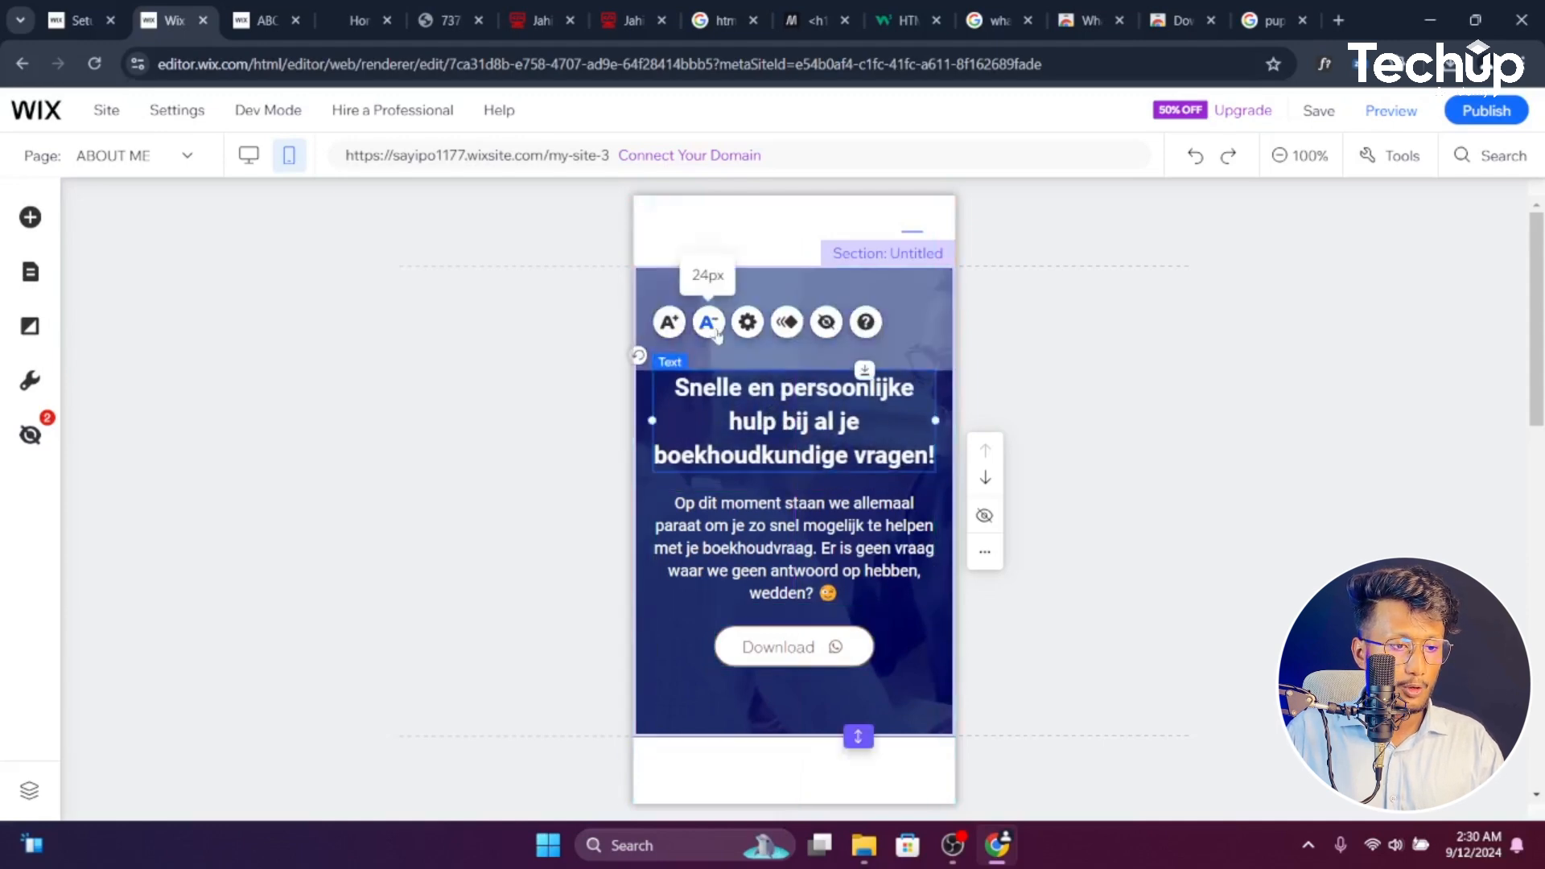
Test the mobile hero heading's font size at 23 px and 25 px, and return it to 24 px
left_click(706, 323)
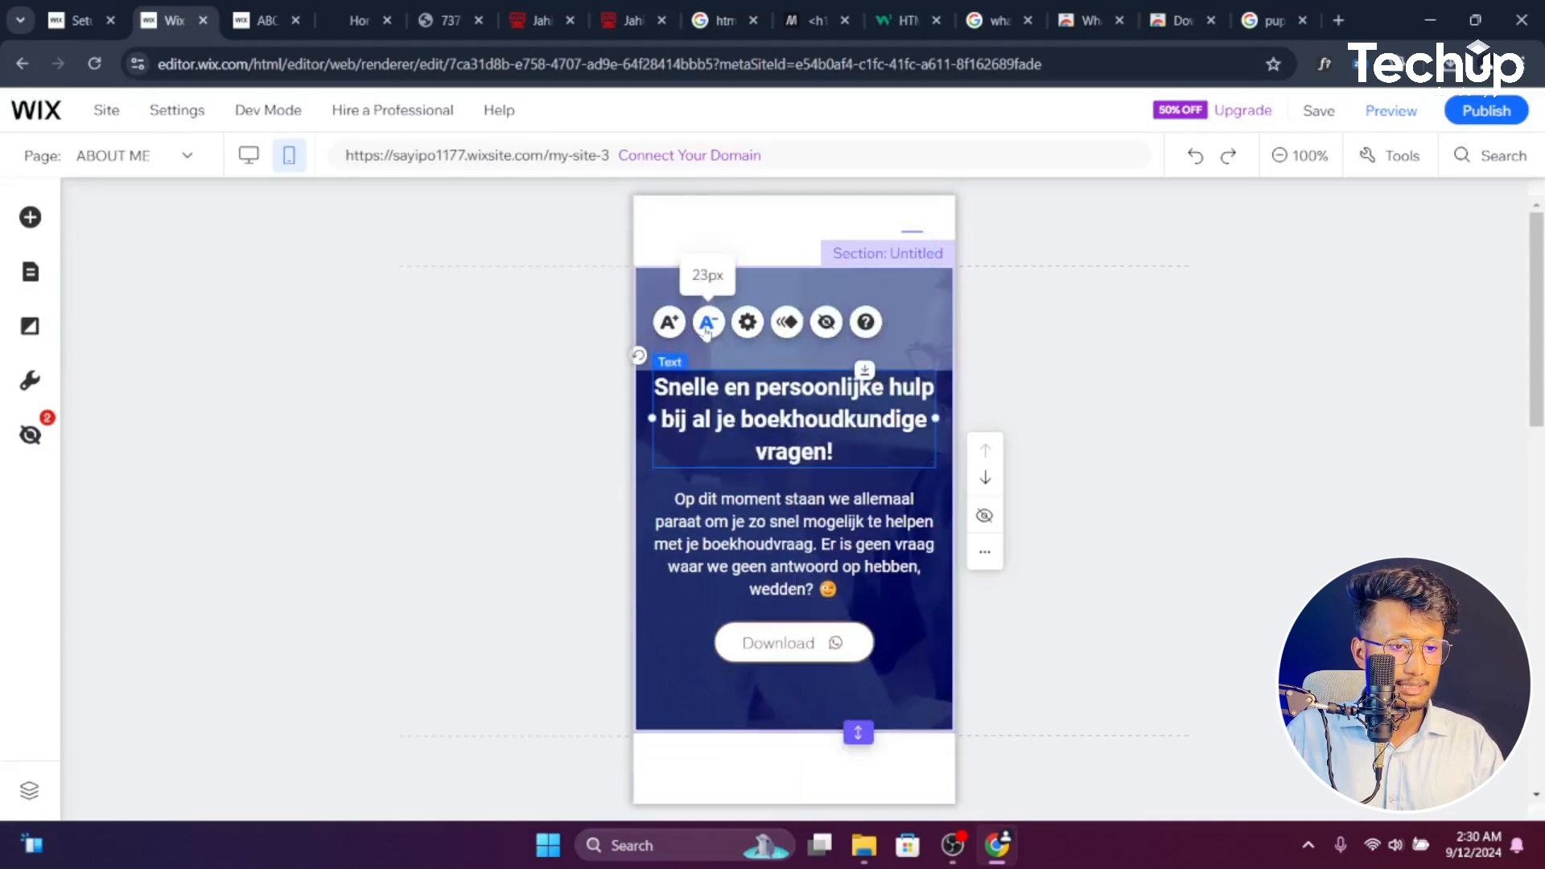
left_click(672, 325)
left_click(672, 324)
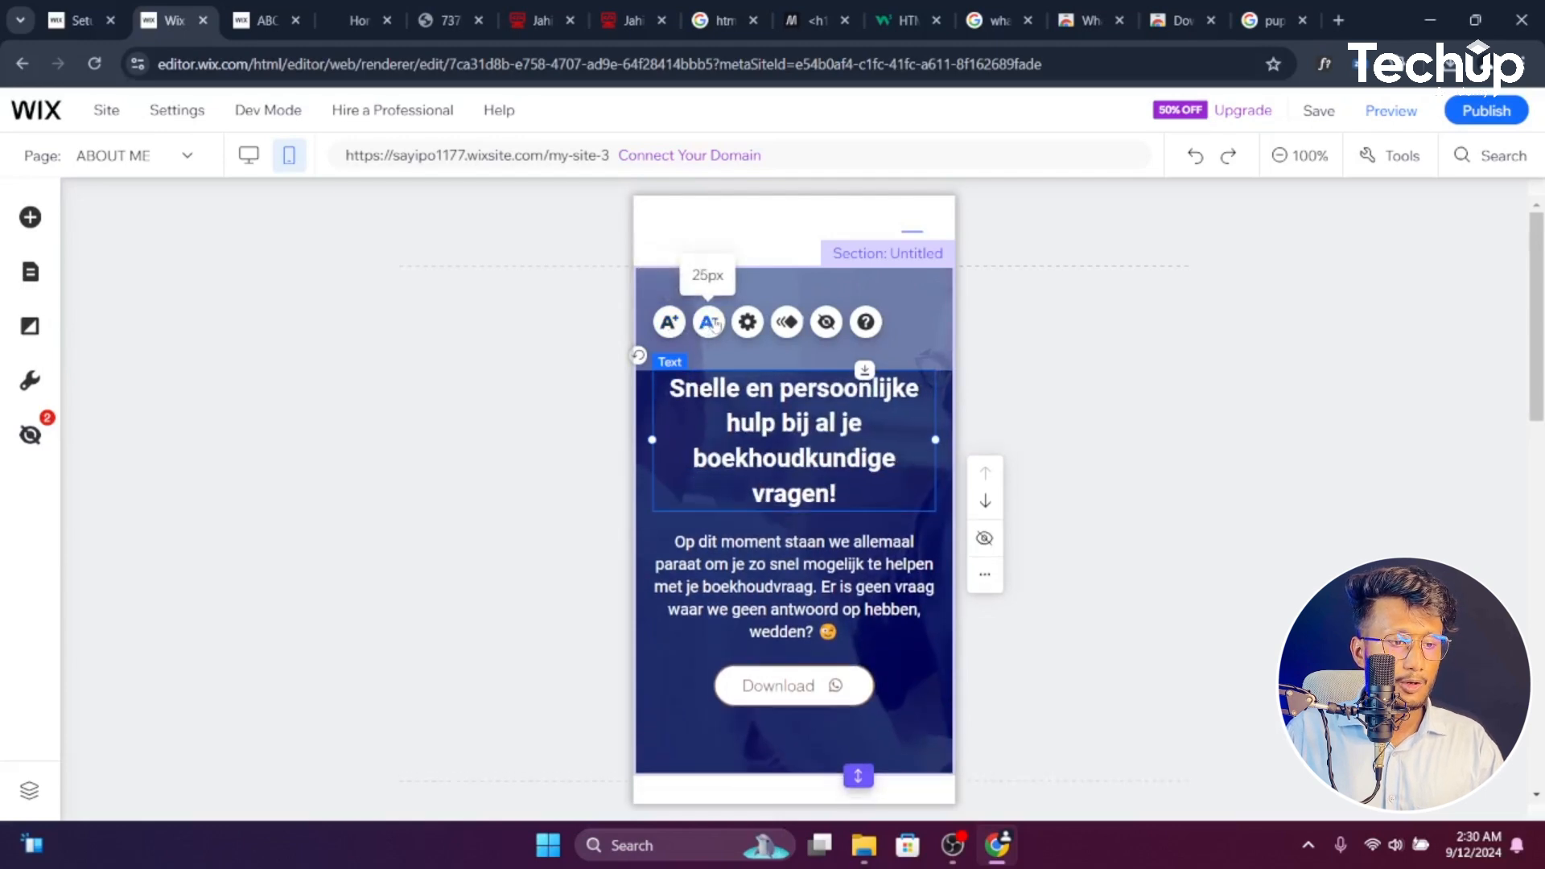
left_click(709, 323)
left_click(1194, 391)
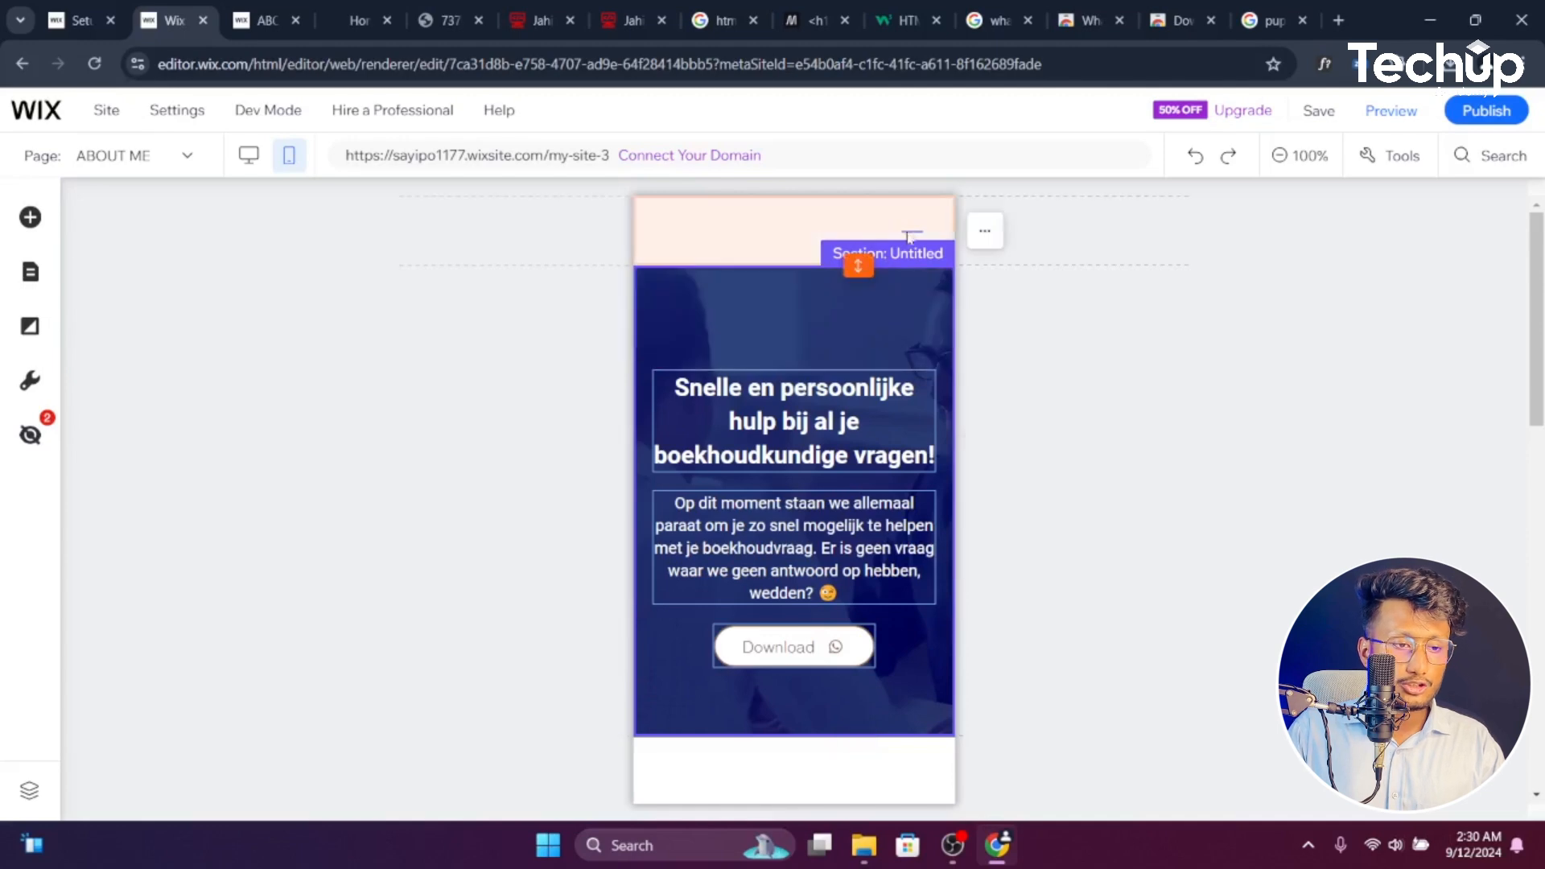
Reposition the mobile menu icon slightly within the header
left_click_drag(916, 234, 906, 211)
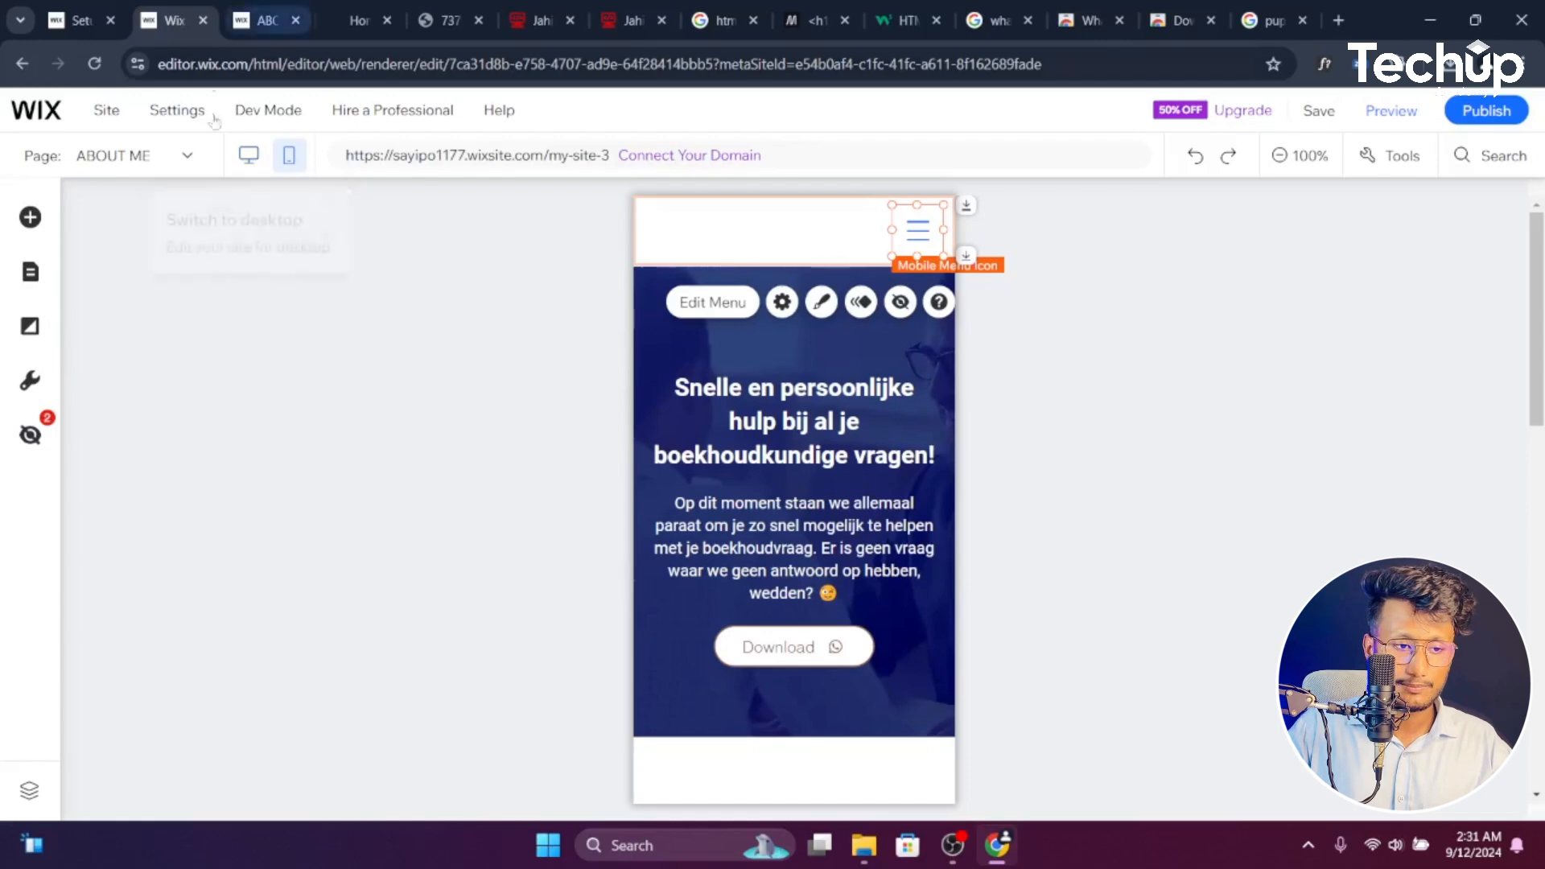
left_click_drag(917, 230, 921, 231)
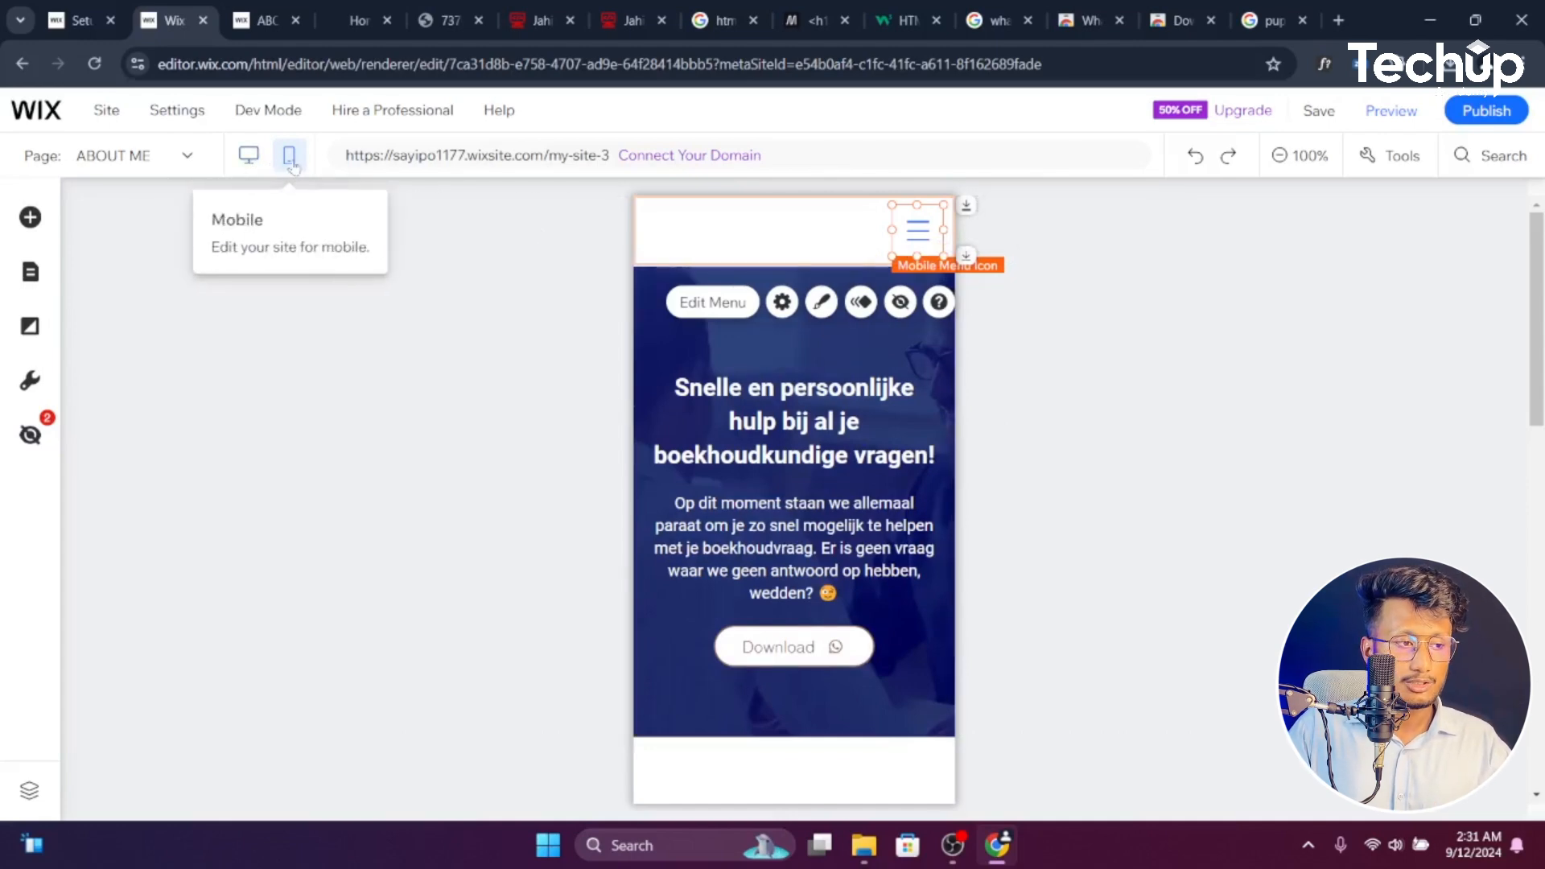
left_click(1103, 371)
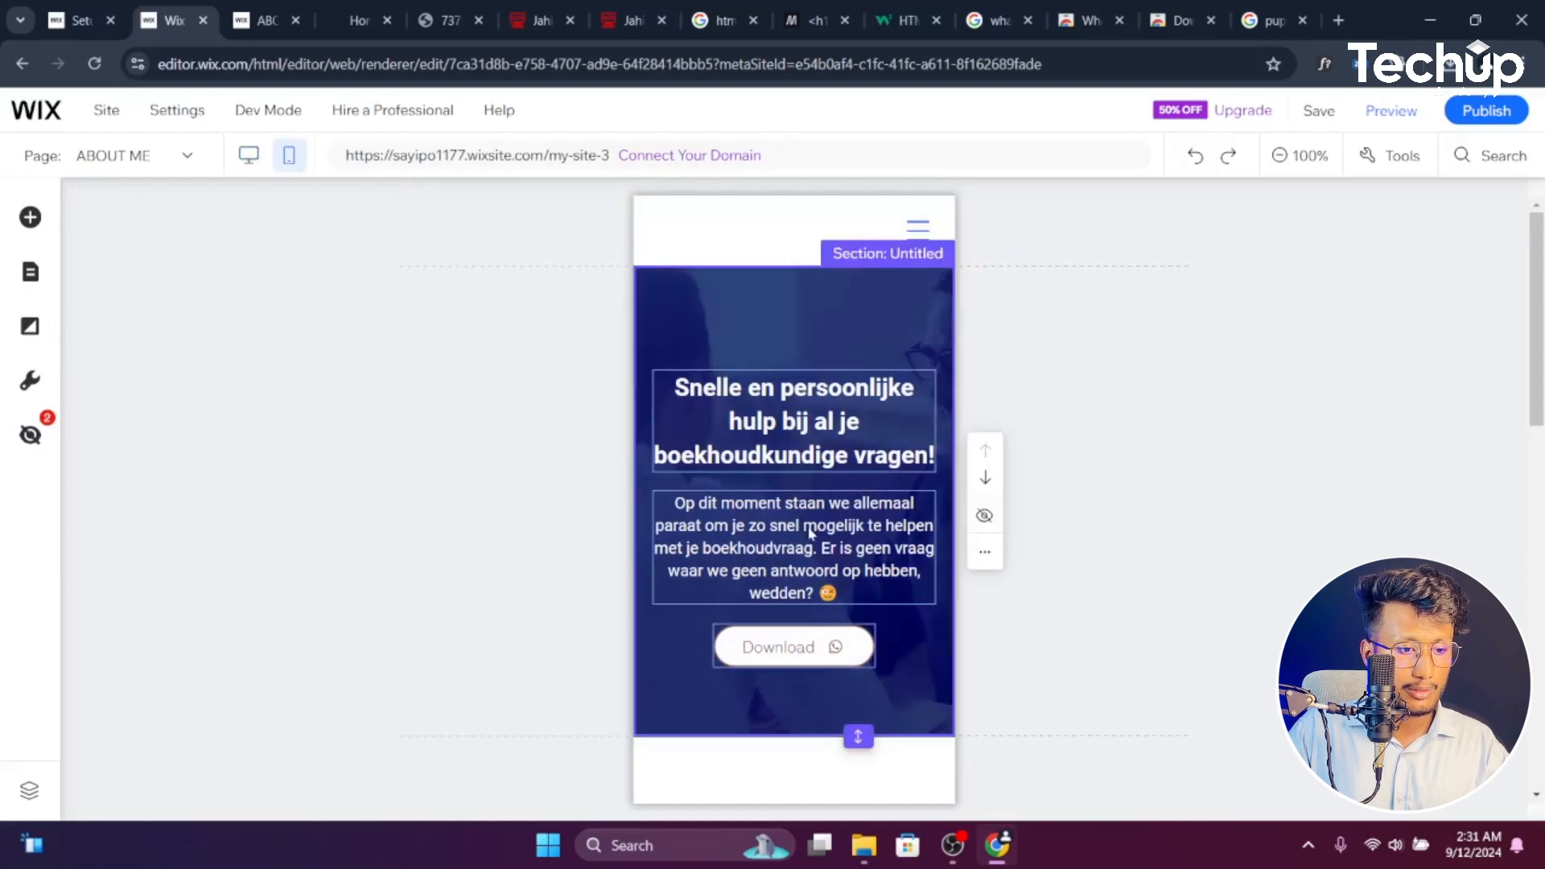
Nudge the mobile hero paragraph slightly closer to the heading and publish the site
left_click_drag(810, 534, 810, 530)
left_click(1053, 541)
scroll(817, 397, "down", 4)
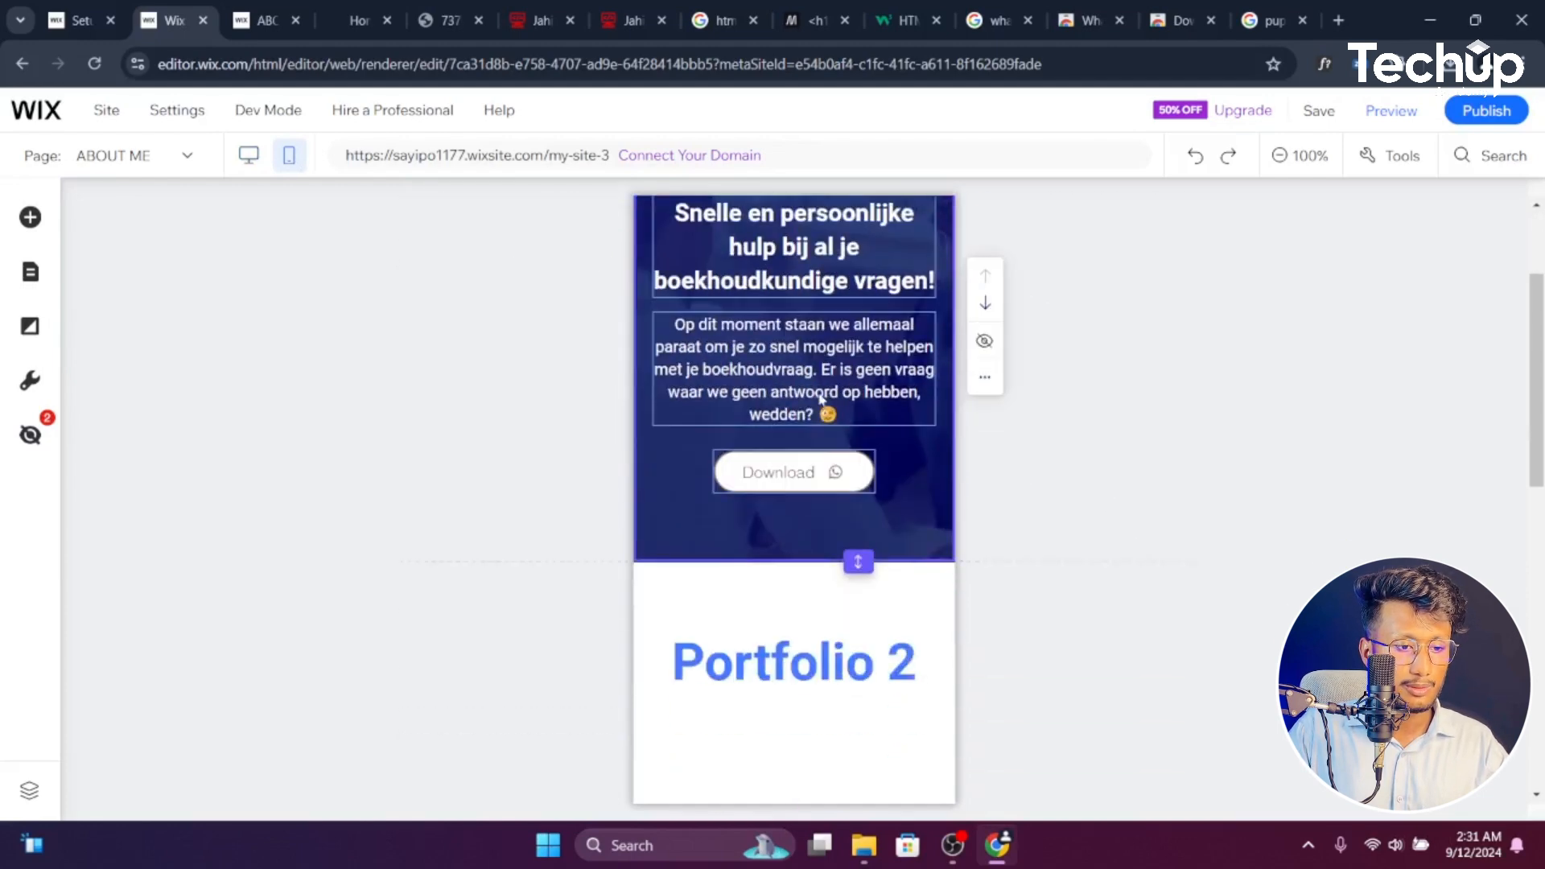
scroll(808, 457, "up", 3)
scroll(809, 457, "up", 1)
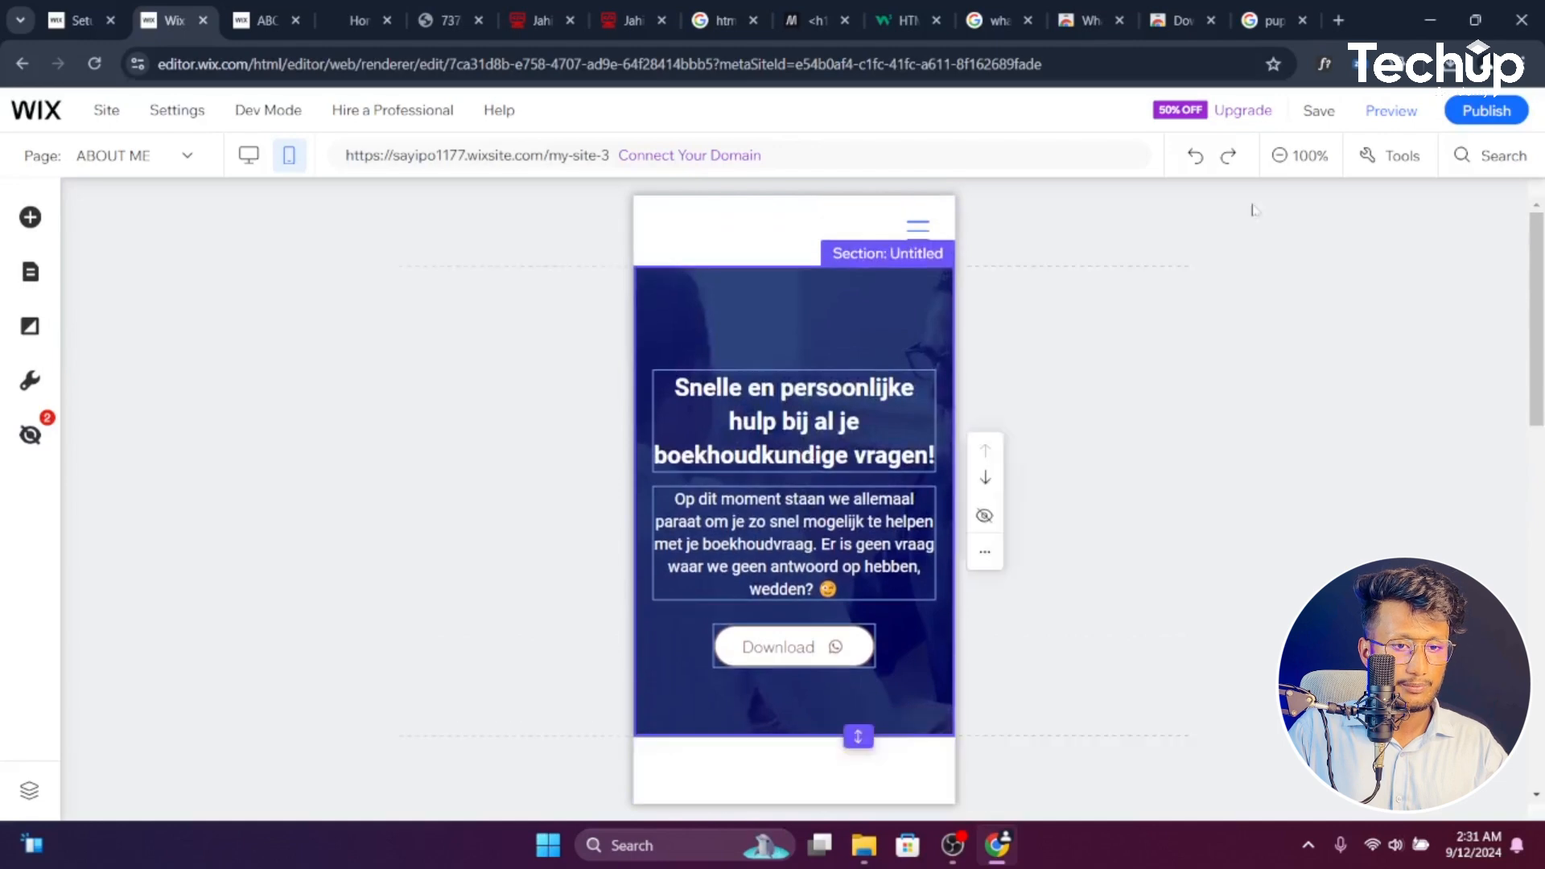
left_click(1476, 110)
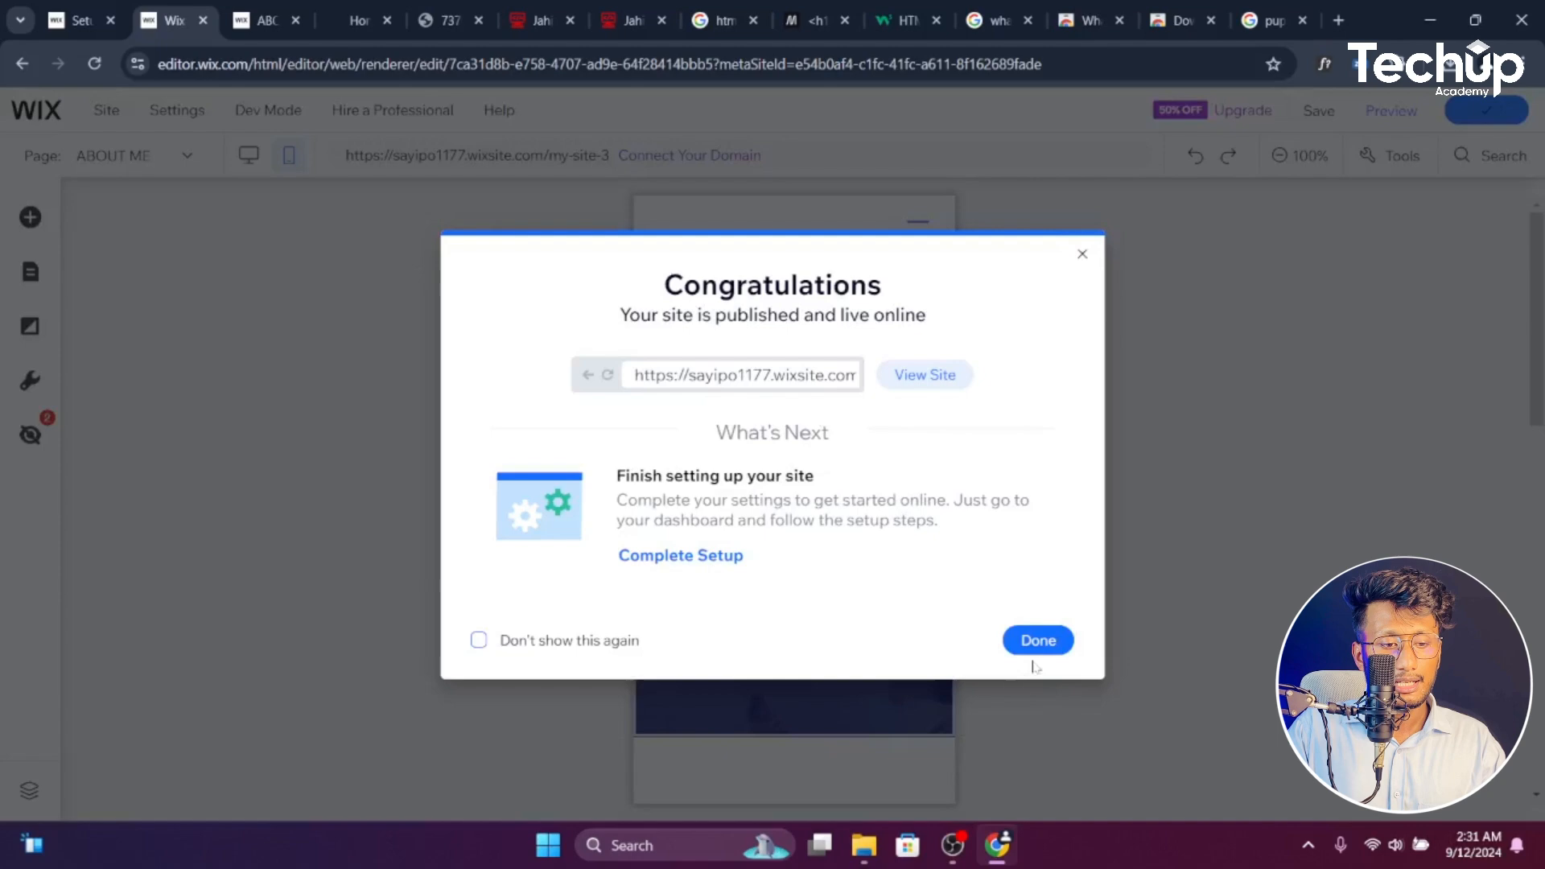
left_click(1035, 649)
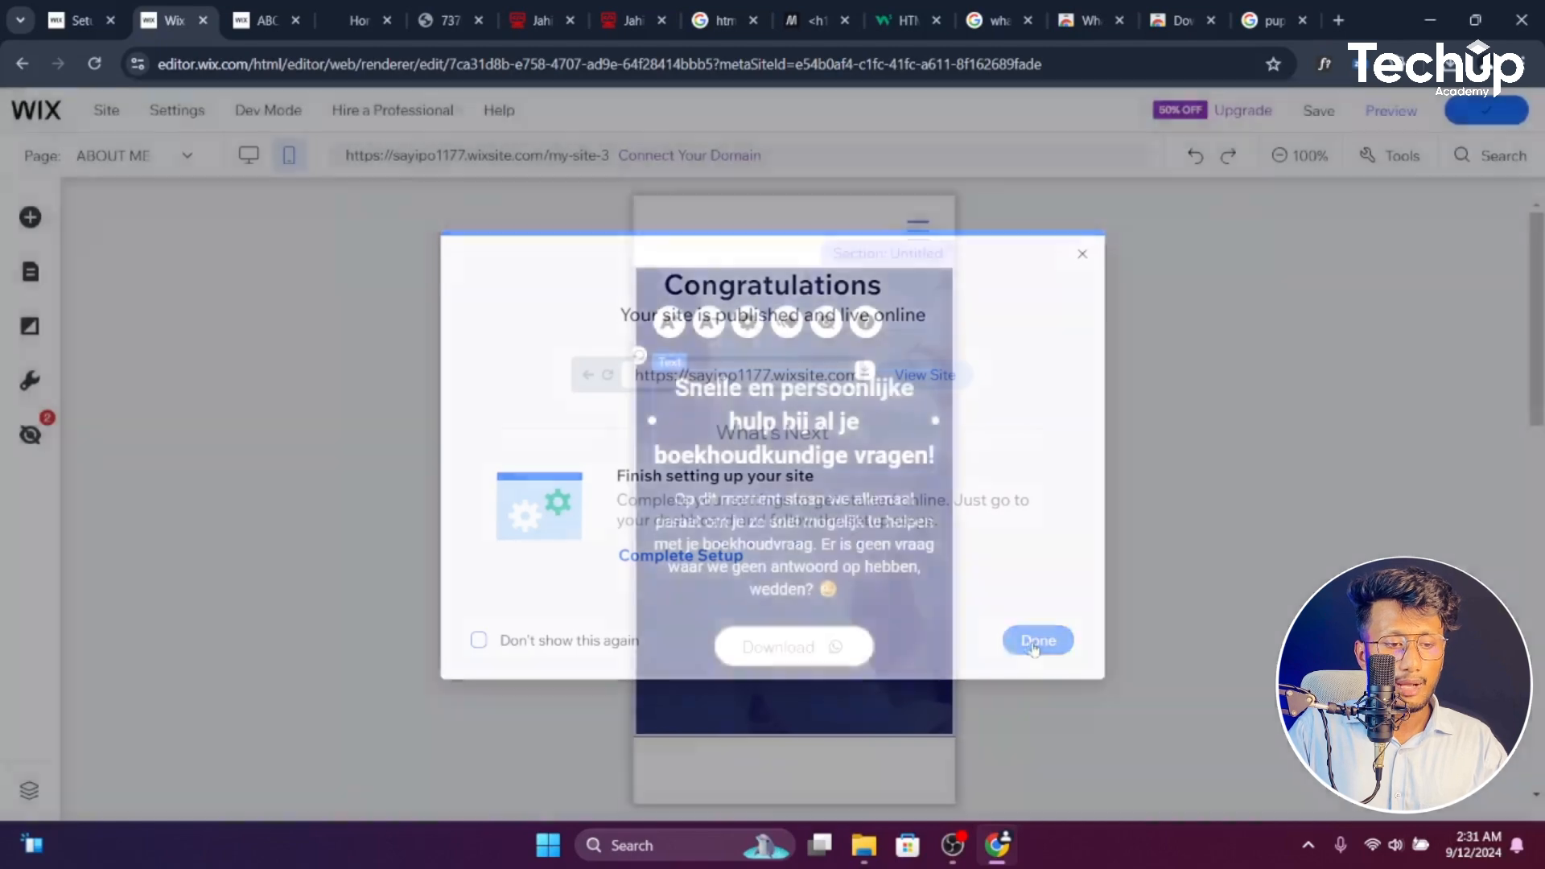
Hide the hero section's Download button on the mobile site
left_click(825, 647)
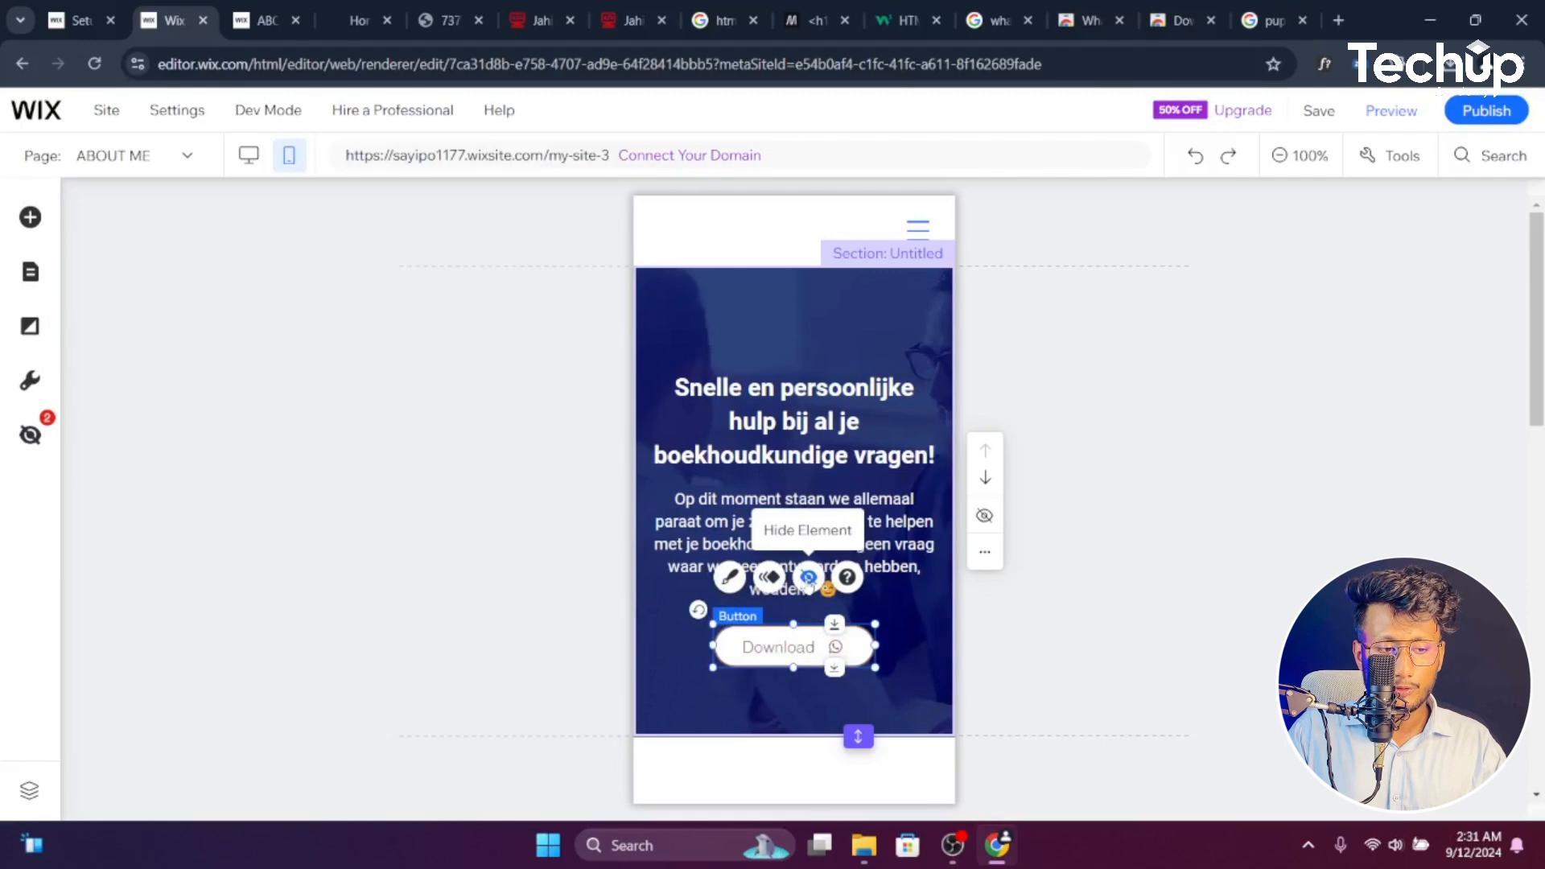
left_click(809, 577)
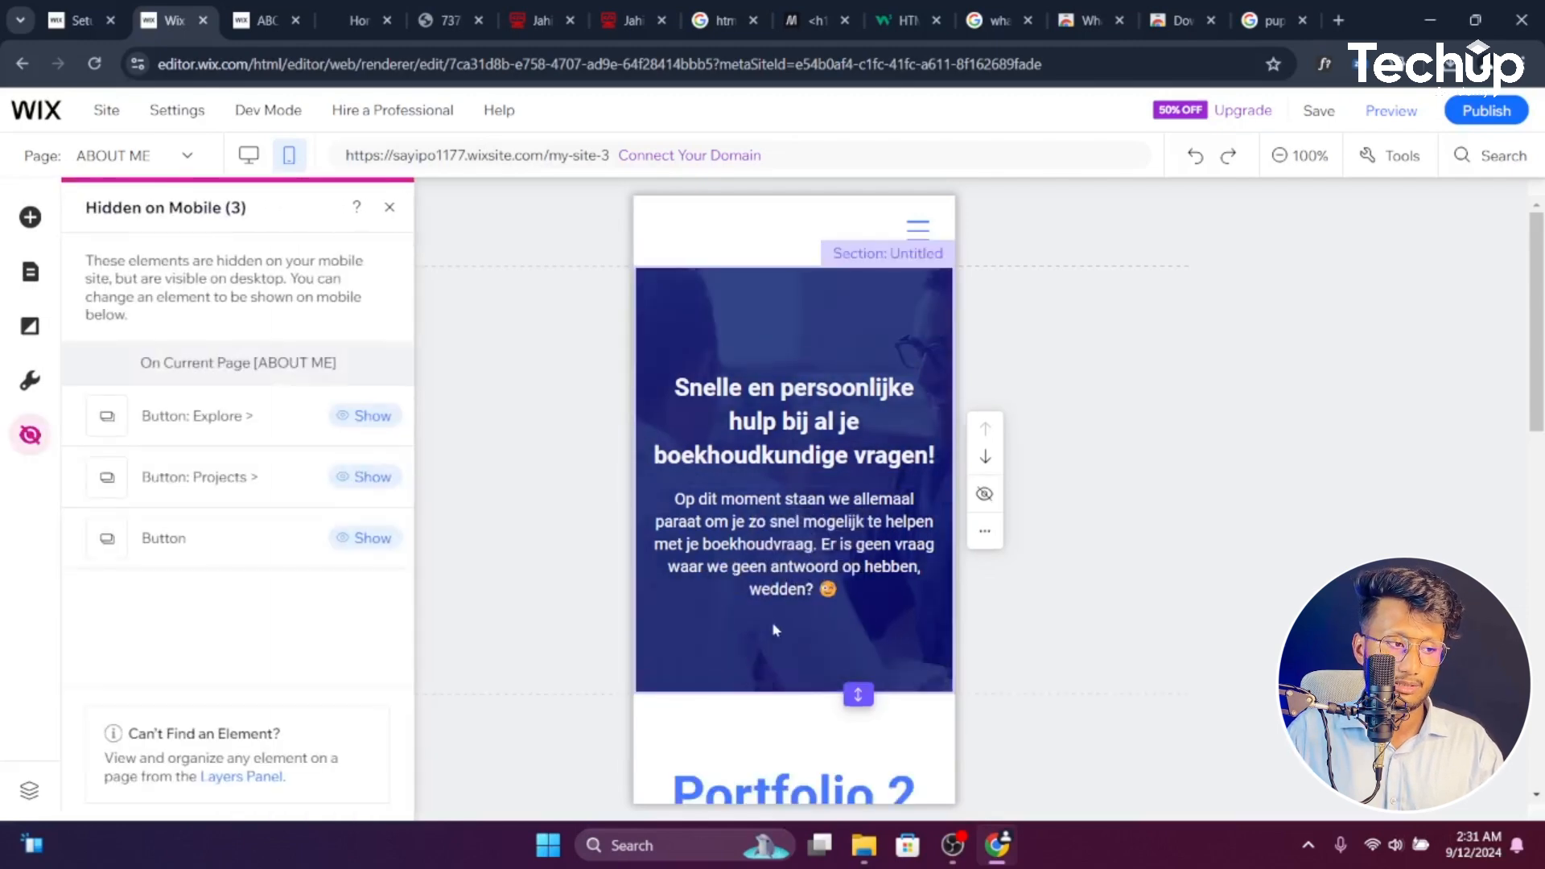
left_click(438, 299)
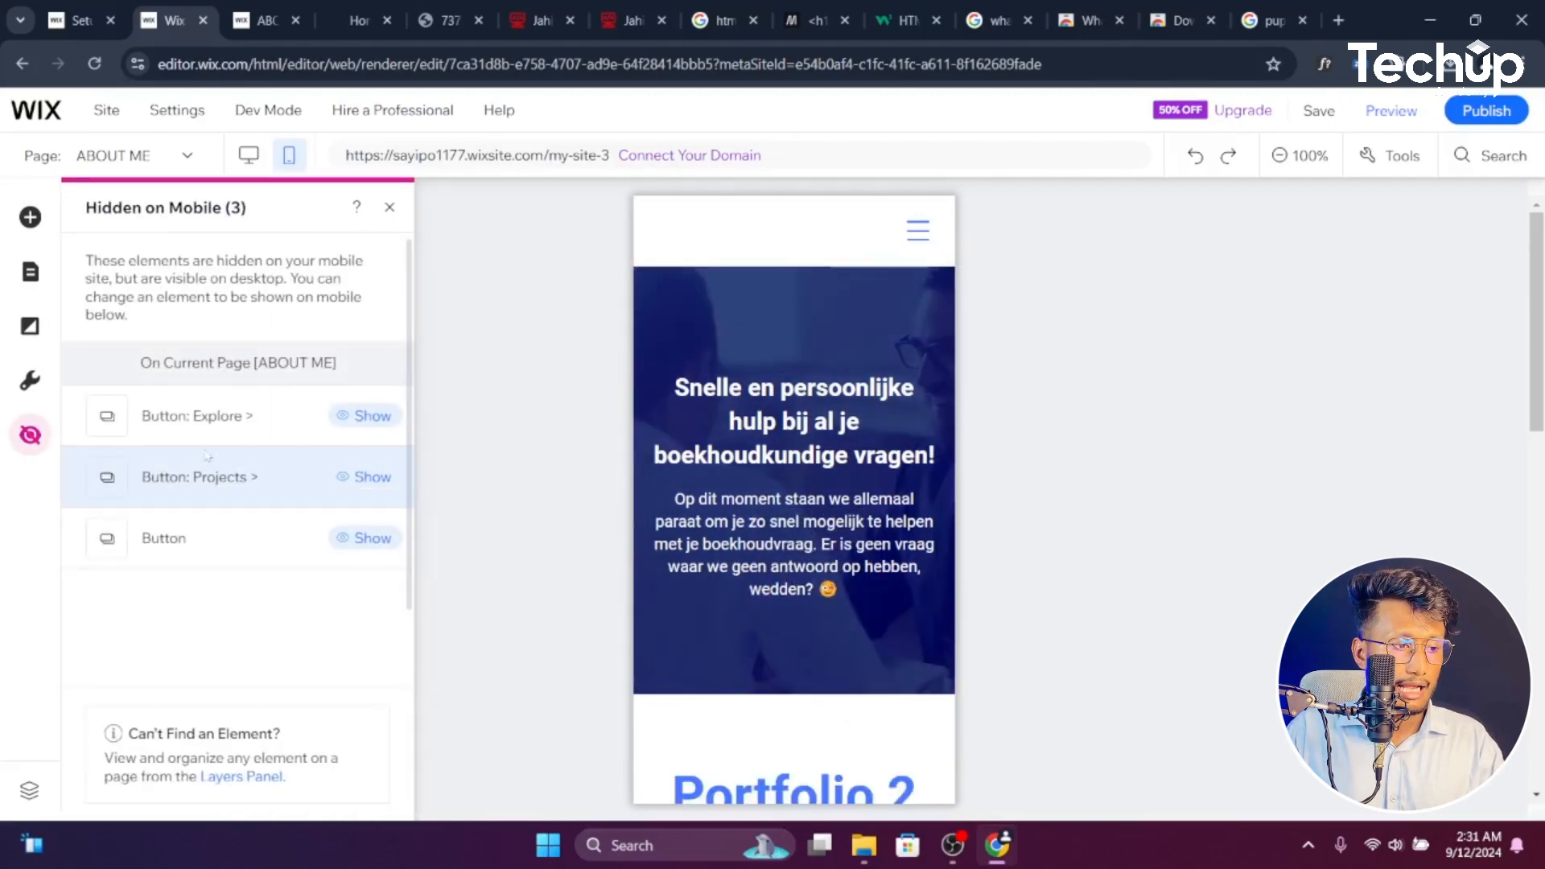
Reopen the list of elements hidden on mobile and compare the hero section in the desktop and mobile editors
left_click(27, 436)
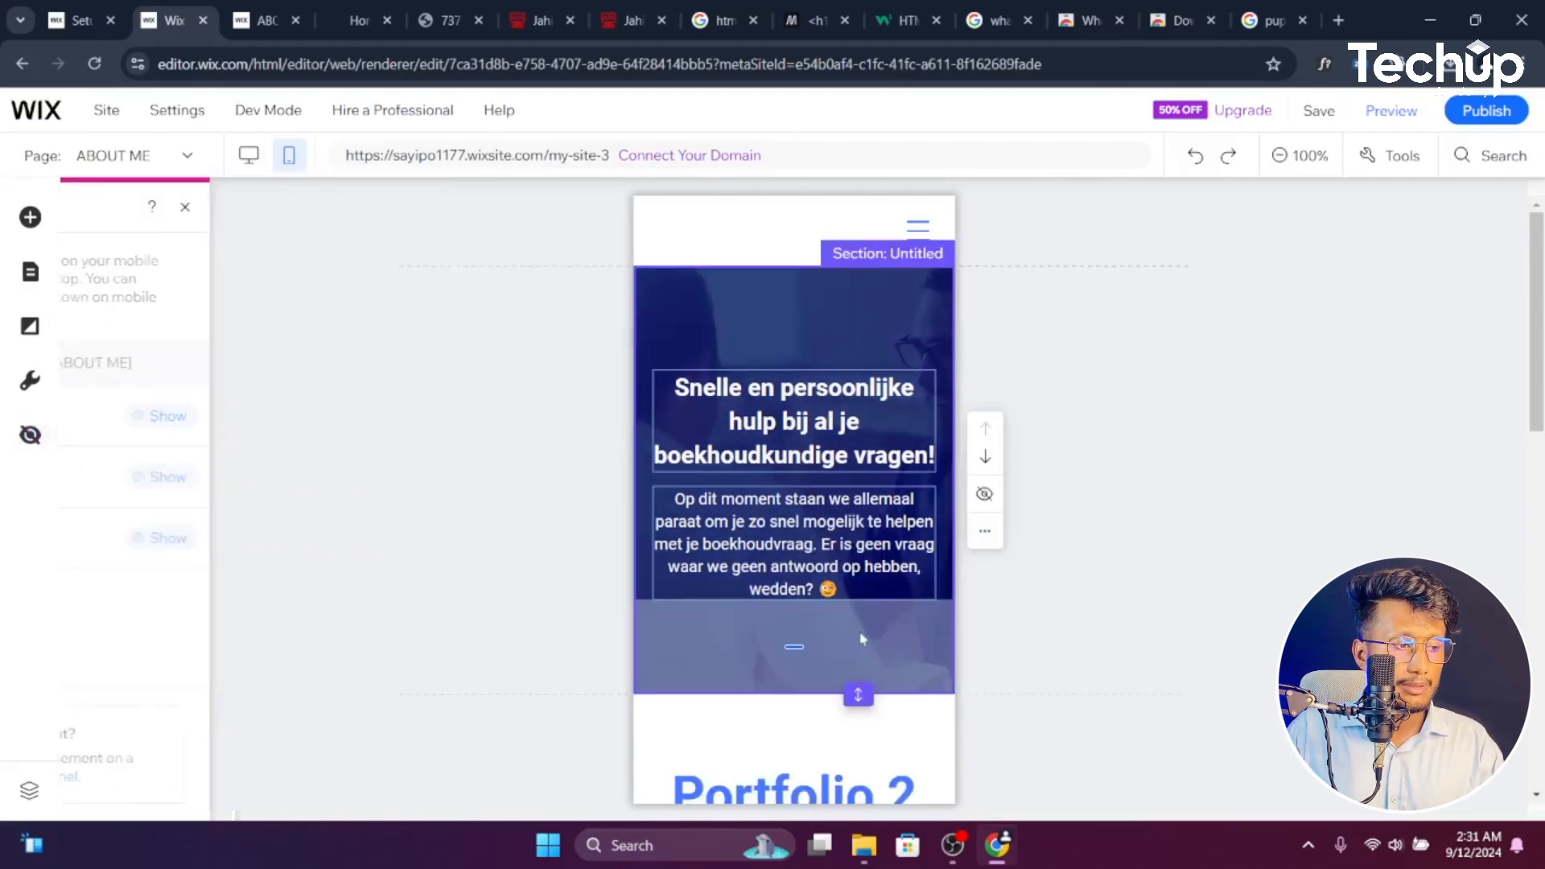
left_click(29, 435)
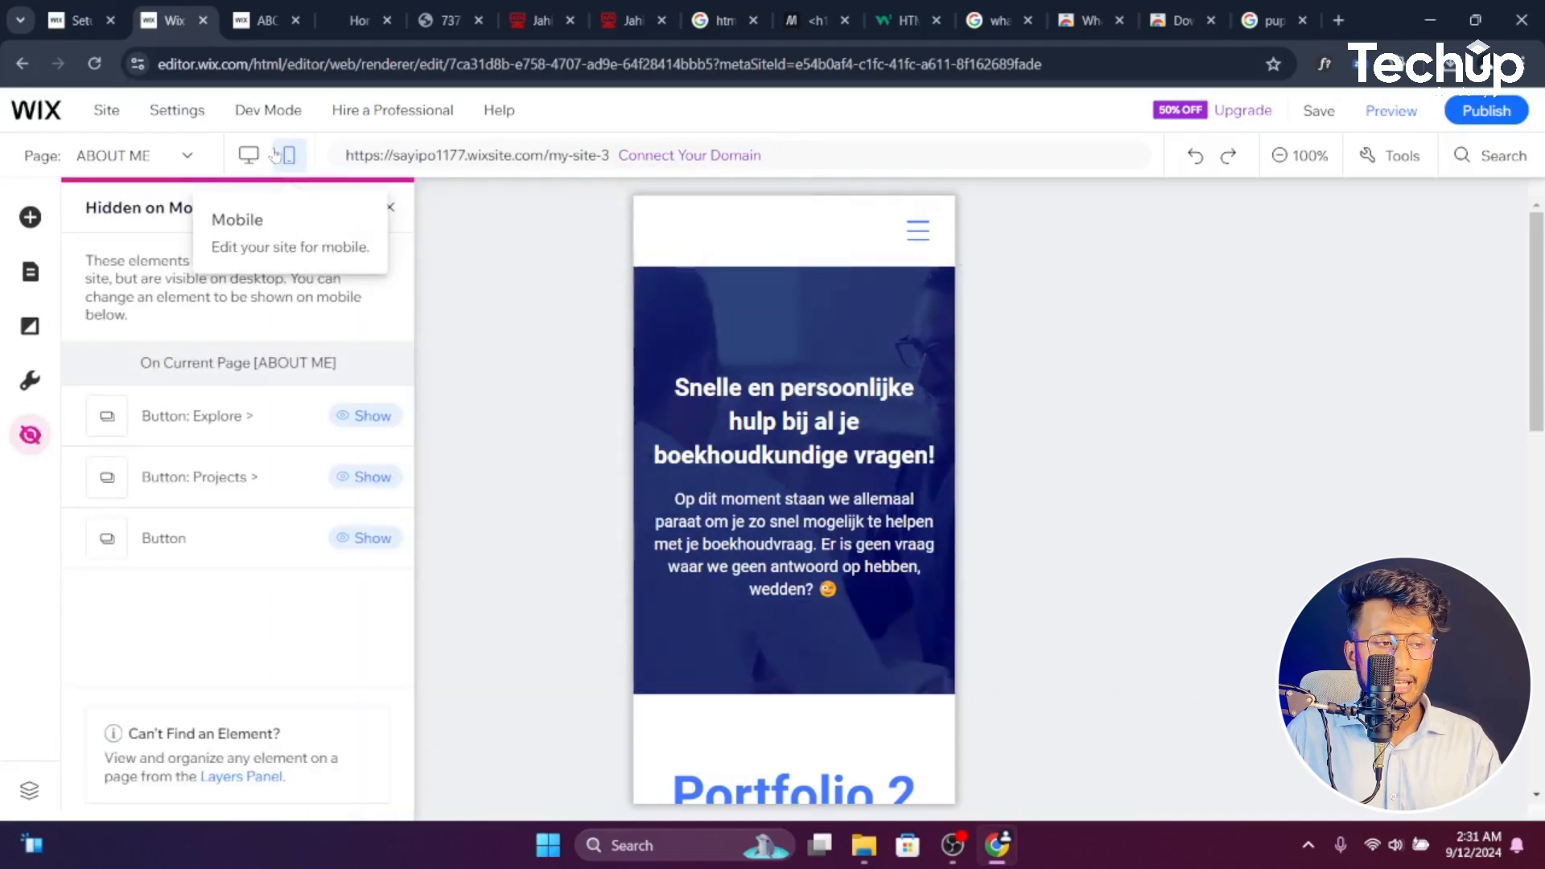
left_click(251, 157)
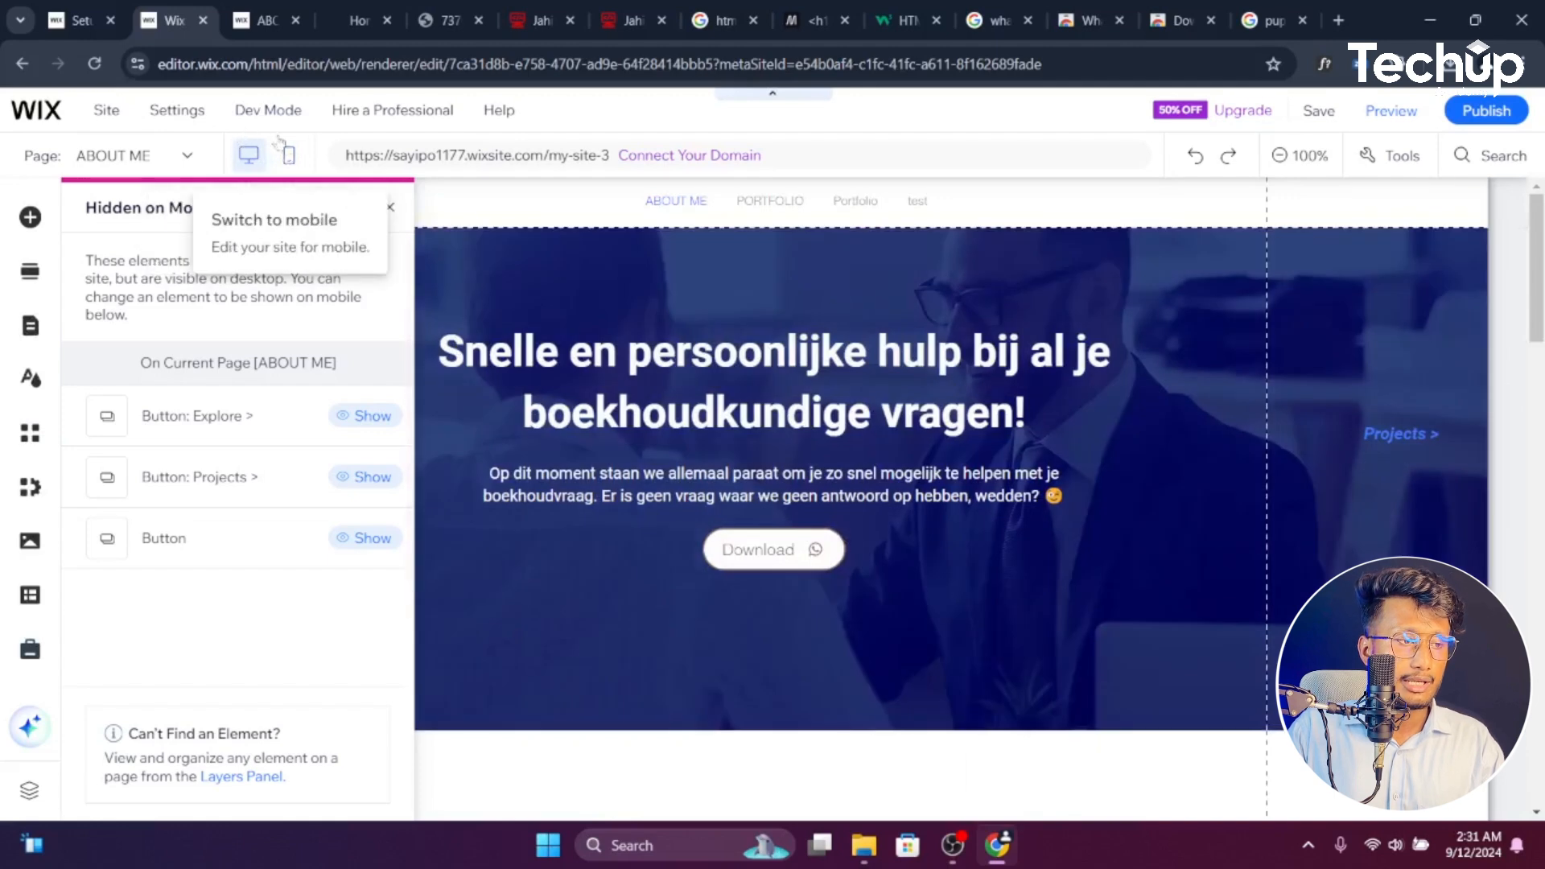
left_click(288, 156)
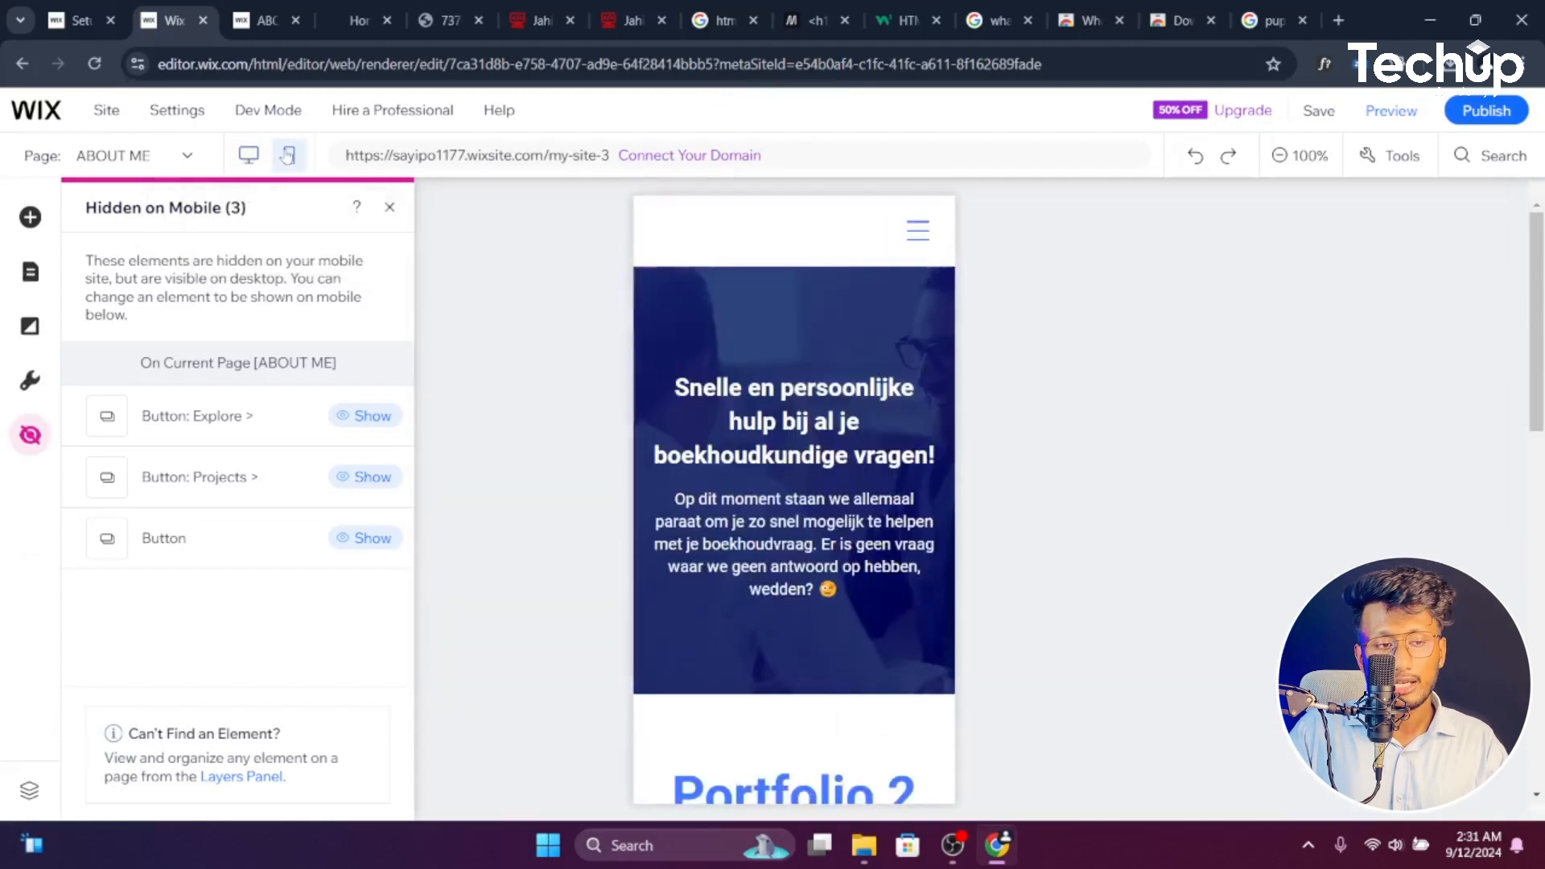
Show the hidden Download button on the mobile site again from the hidden elements list
left_click(807, 611)
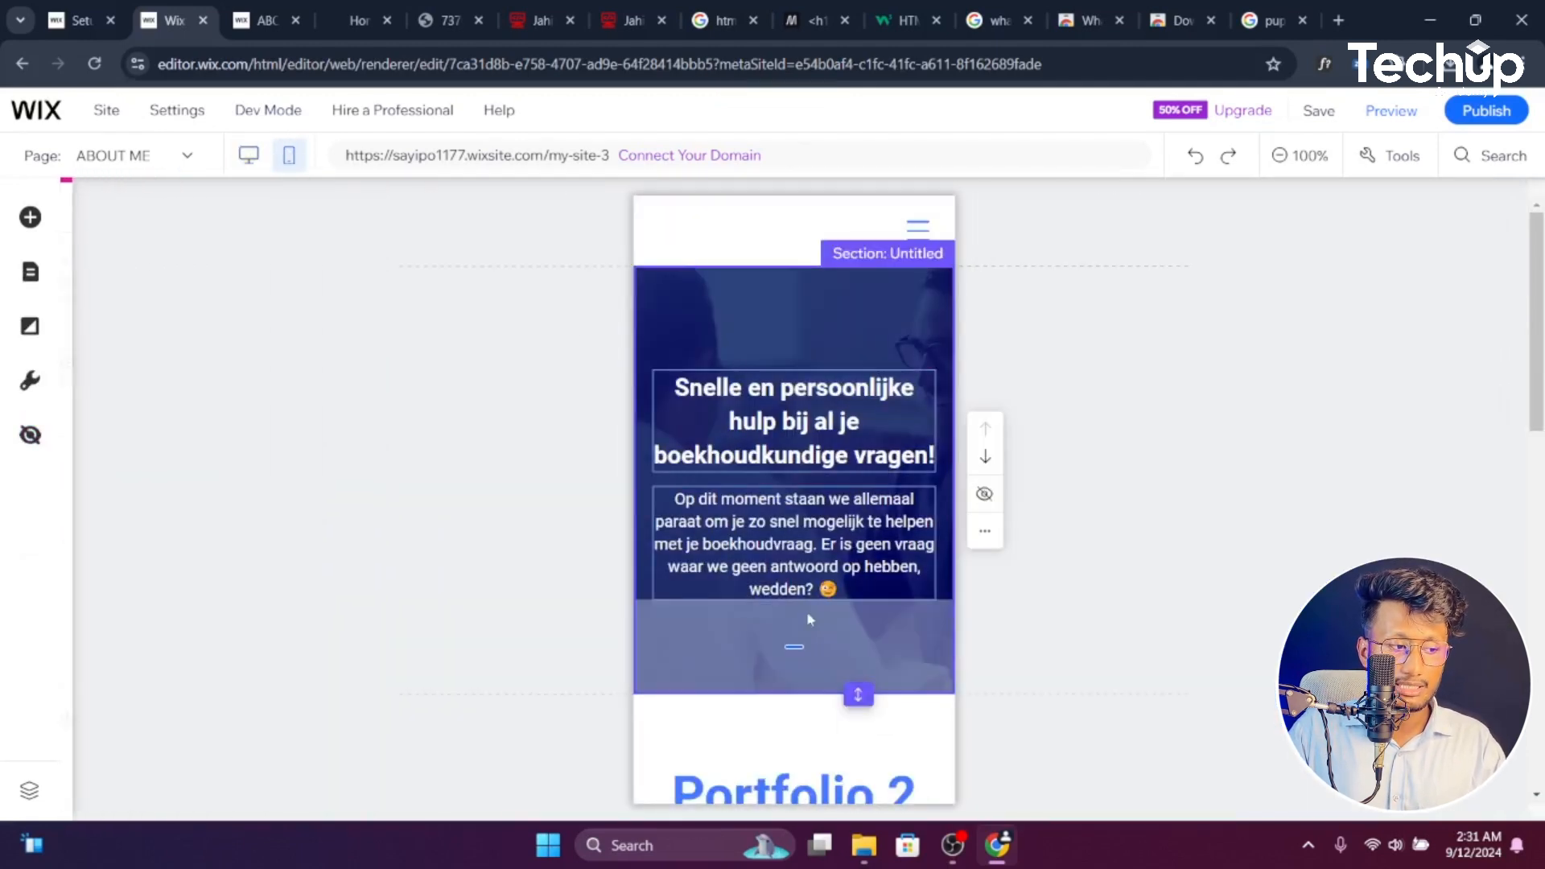
left_click(35, 451)
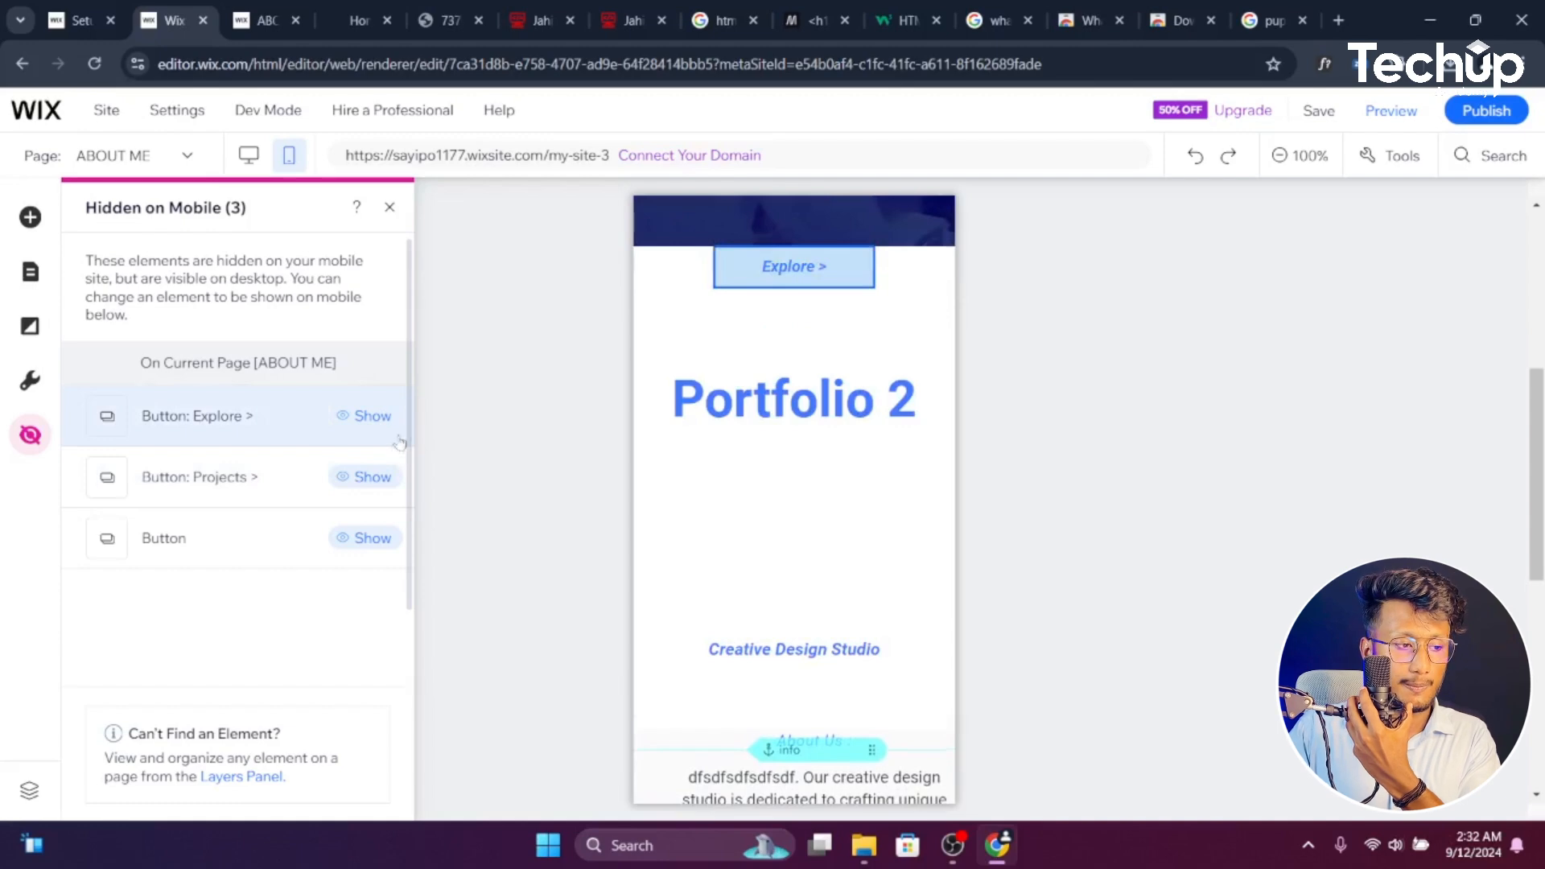
left_click(375, 538)
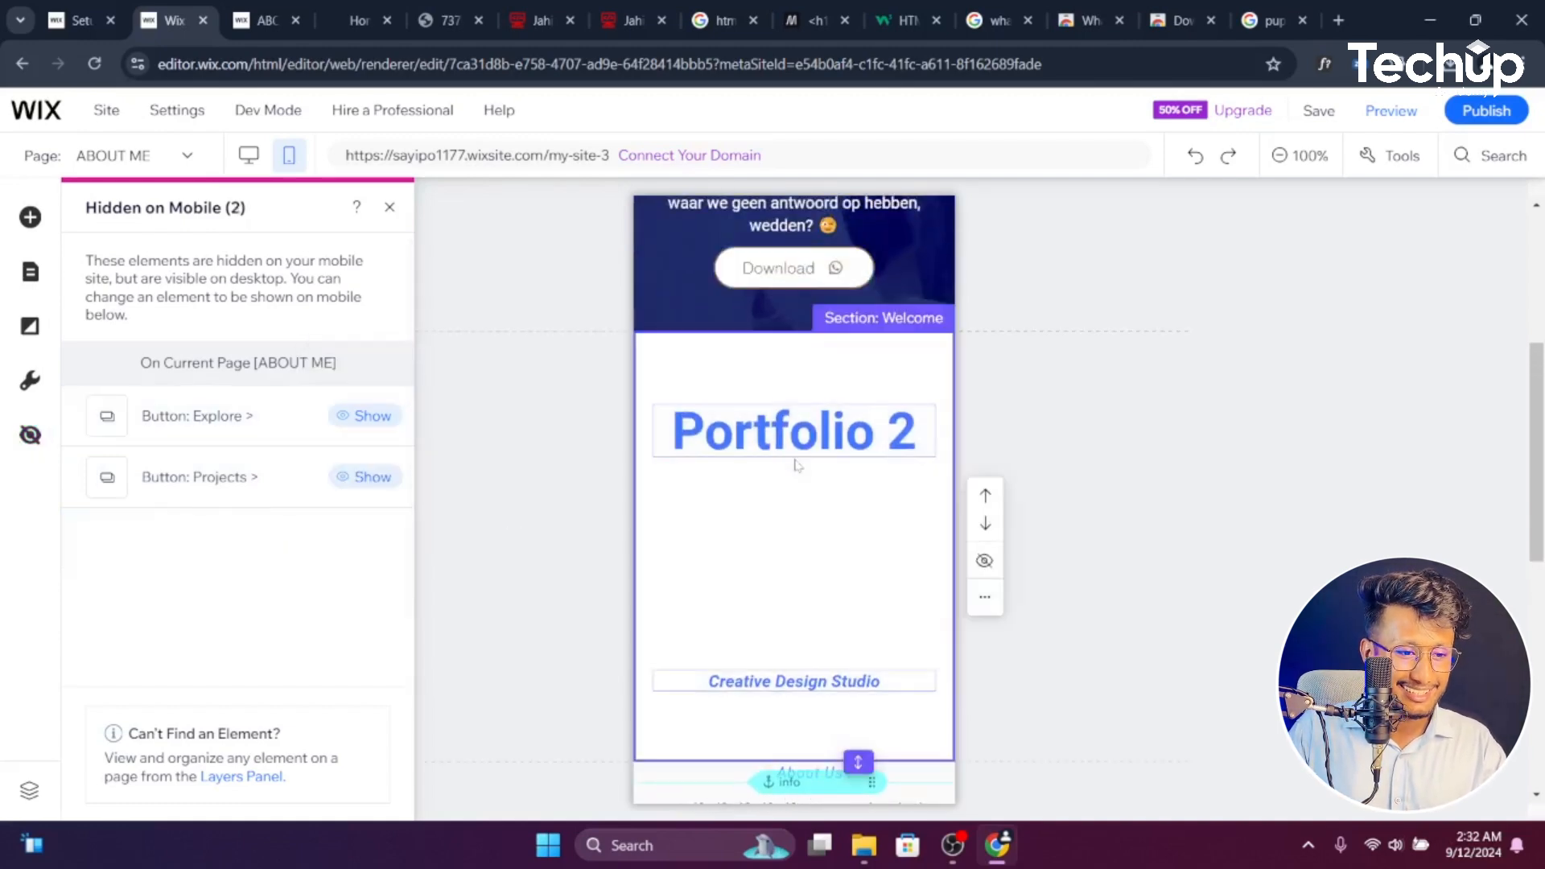
Reduce the mobile font size of the Portfolio 2 heading to 38 px
left_click(811, 432)
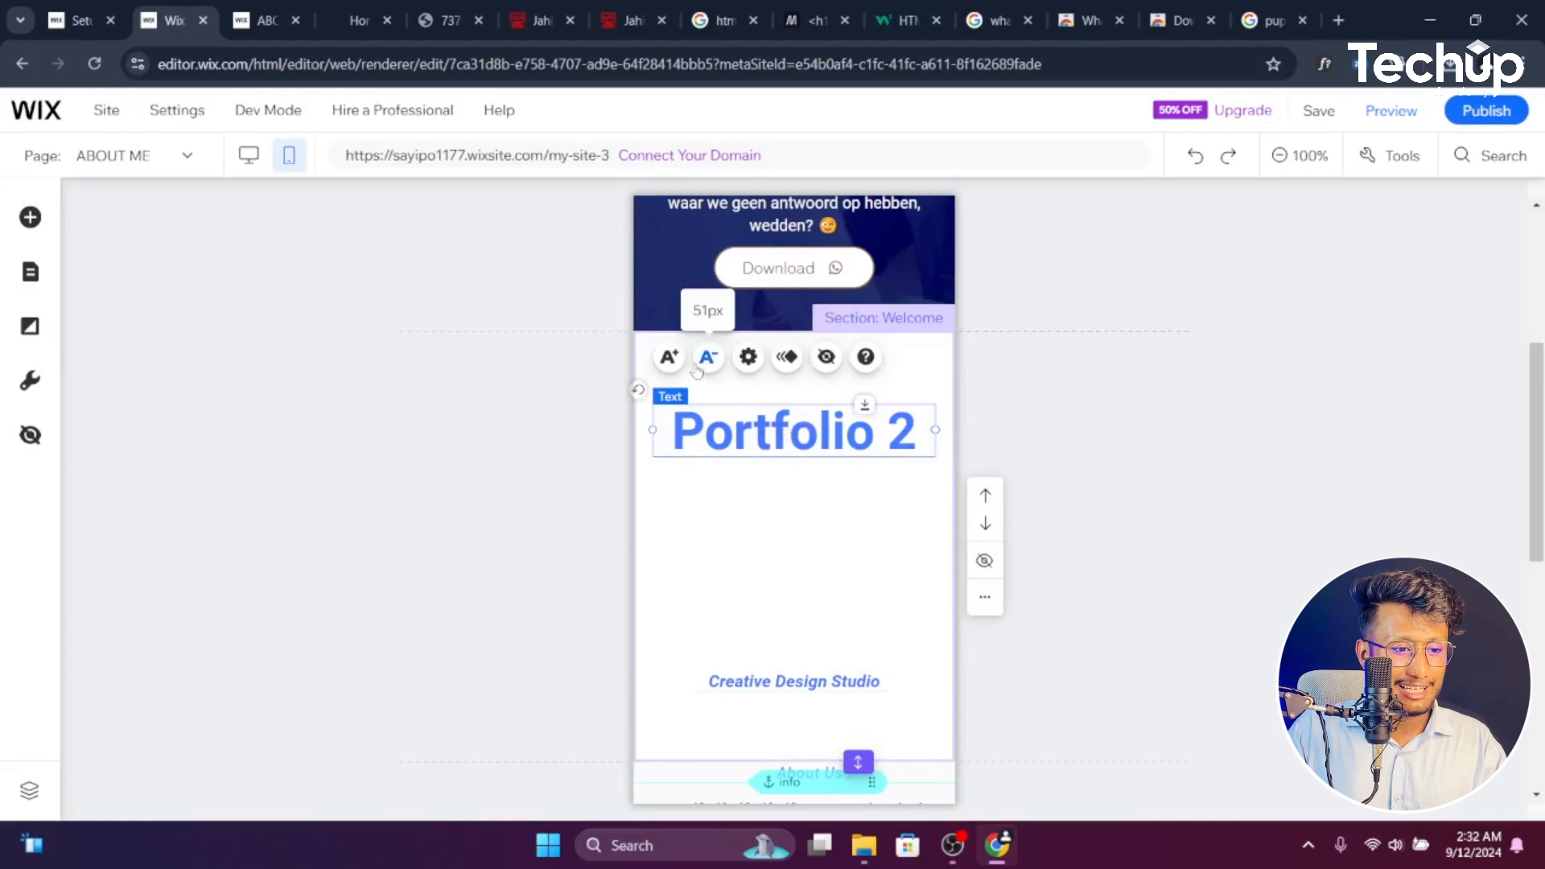
left_click(699, 367)
left_click(697, 368)
left_click(697, 369)
left_click(697, 368)
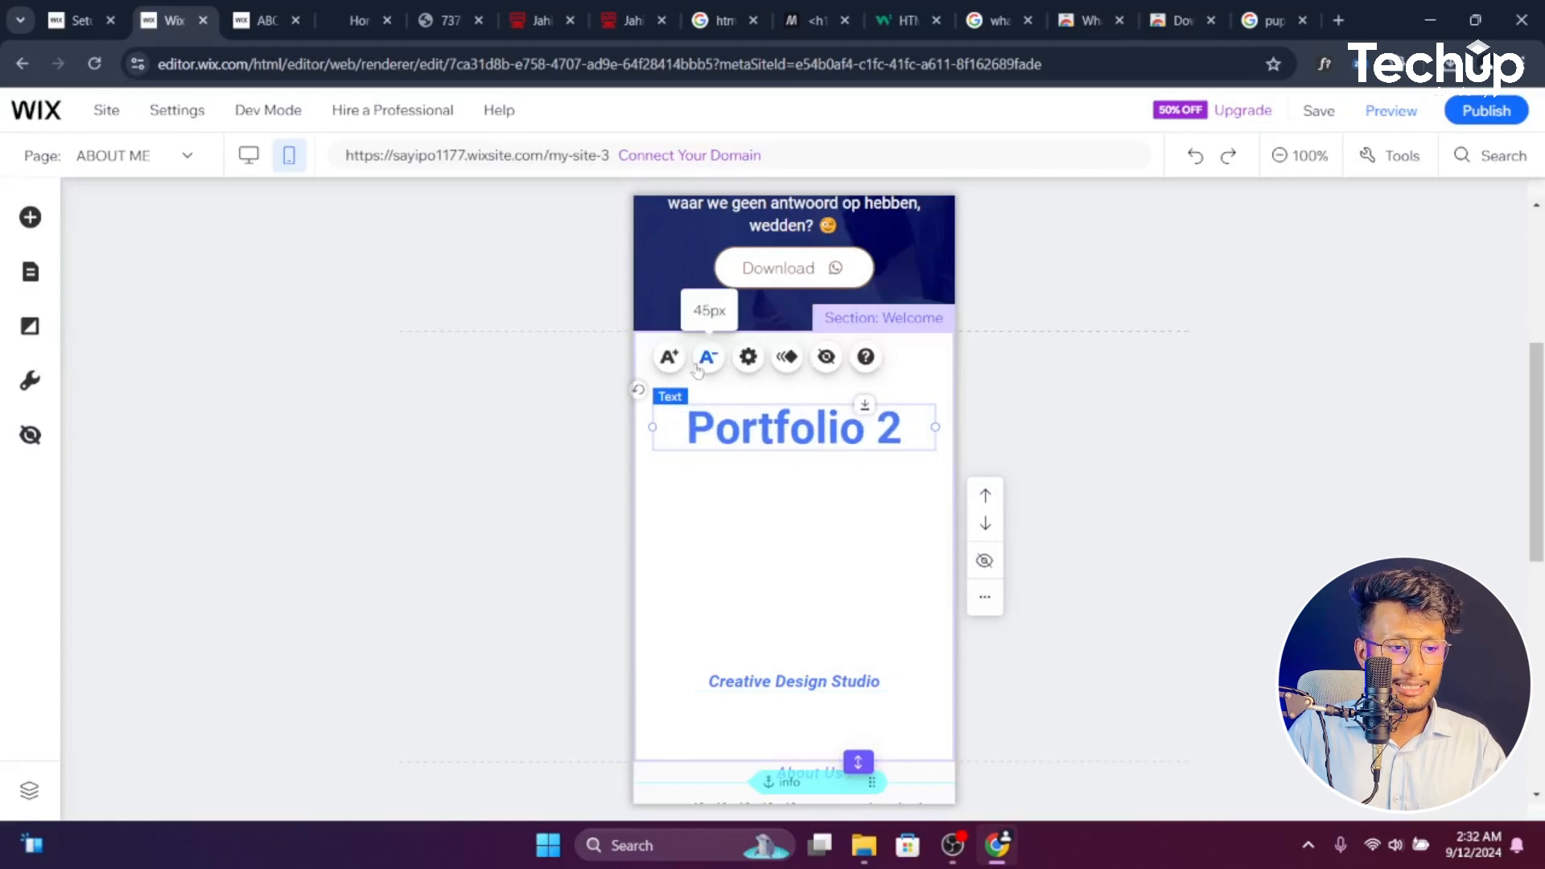
left_click(697, 369)
left_click(697, 368)
left_click(696, 368)
left_click(697, 368)
left_click(697, 369)
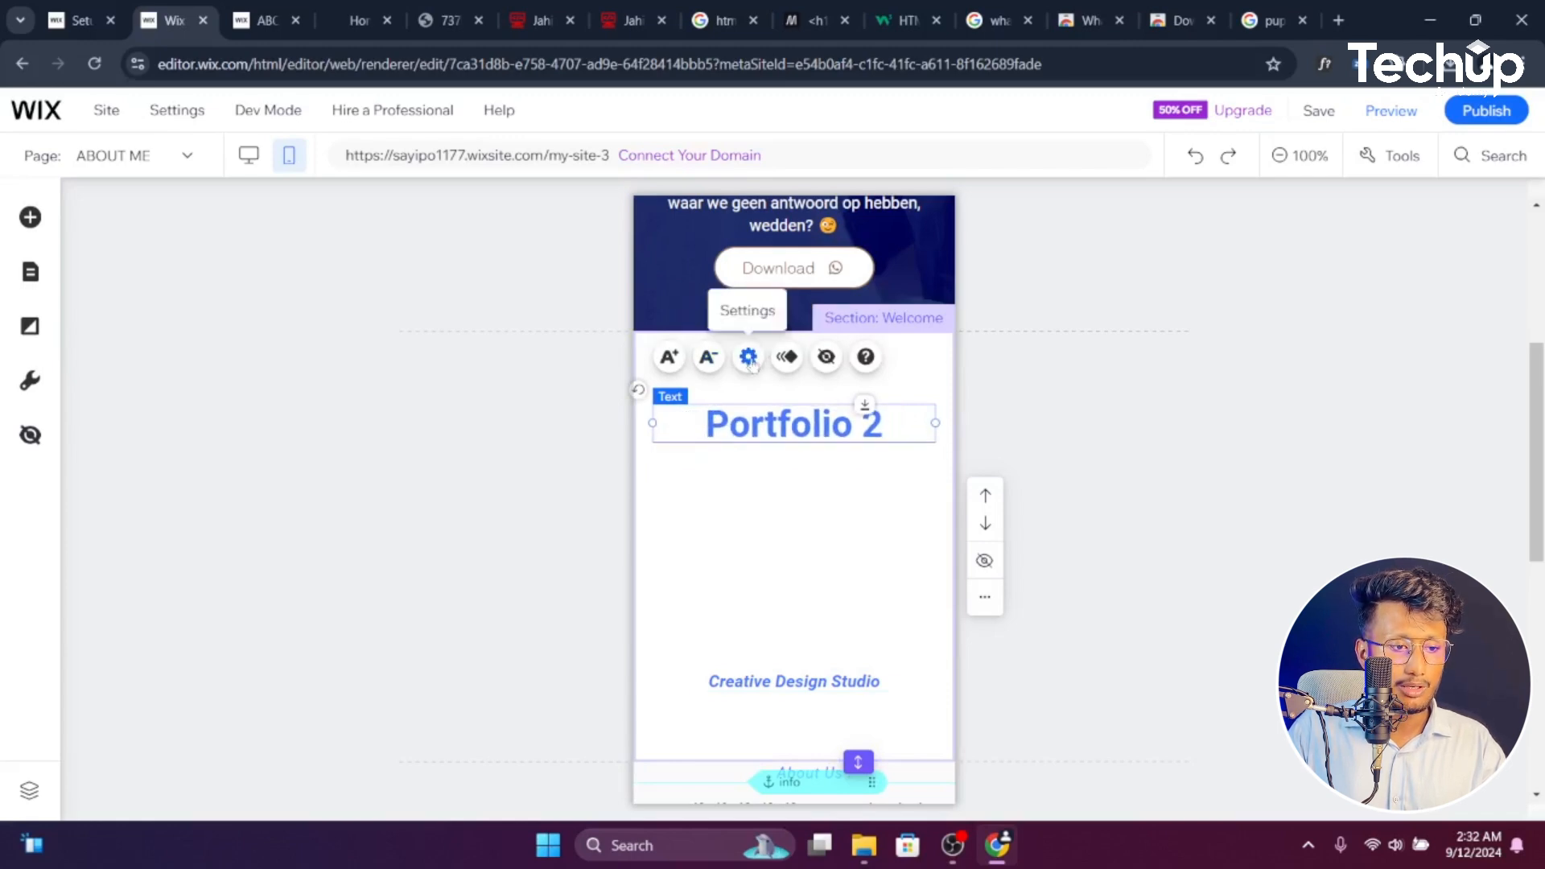
left_click(748, 361)
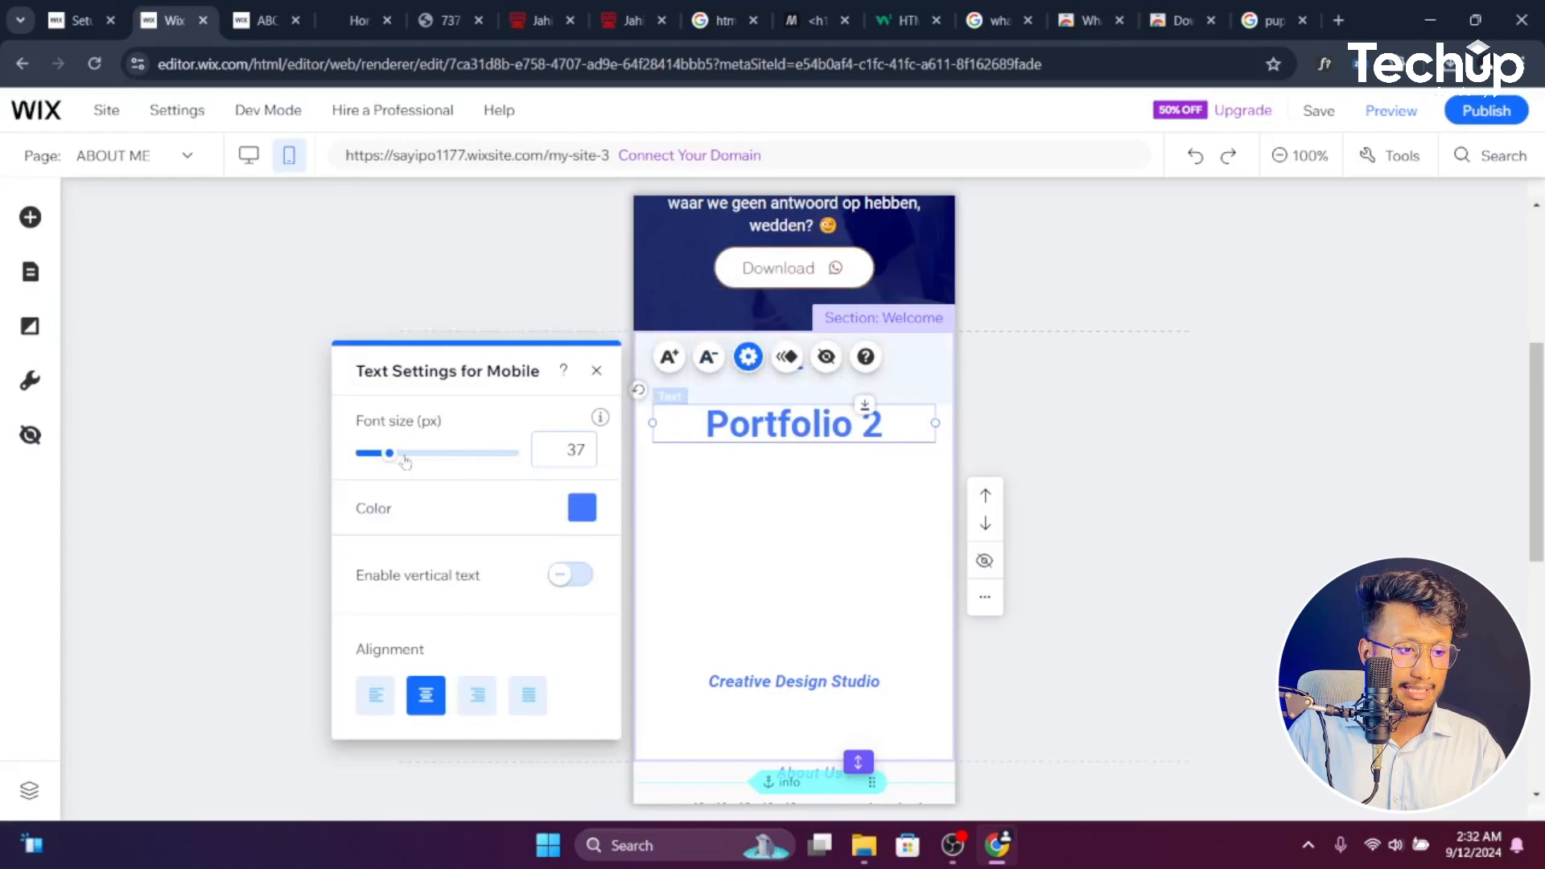
mouse_move(390, 453)
left_mouse_down()
mouse_move(410, 456)
mouse_move(390, 454)
left_mouse_up()
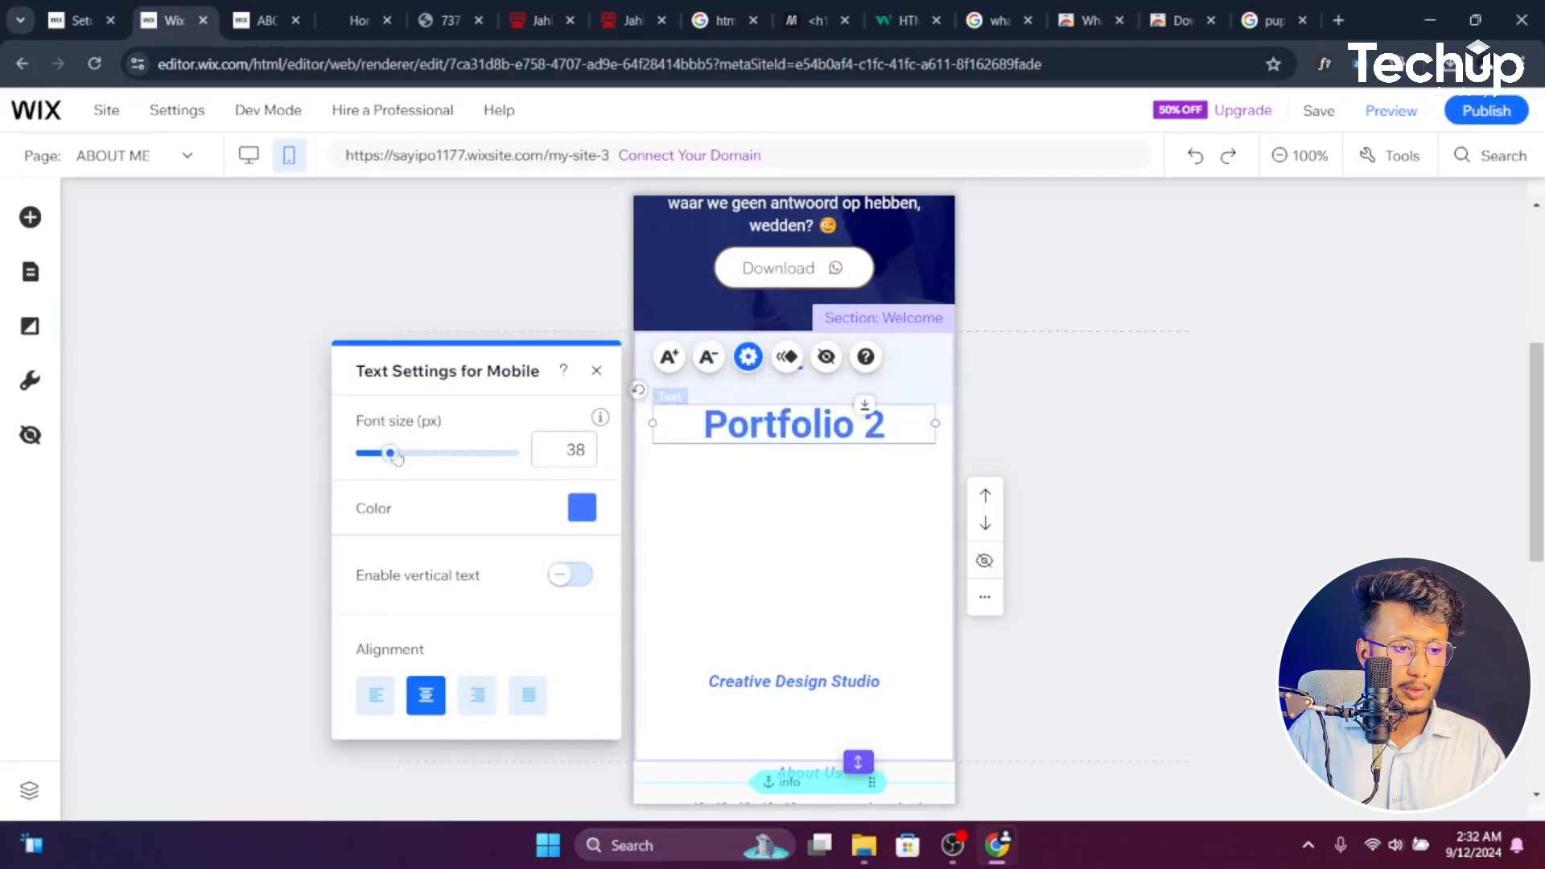
Try white text and right alignment on the Portfolio 2 heading, and restore its center alignment
left_click(580, 510)
left_click(611, 543)
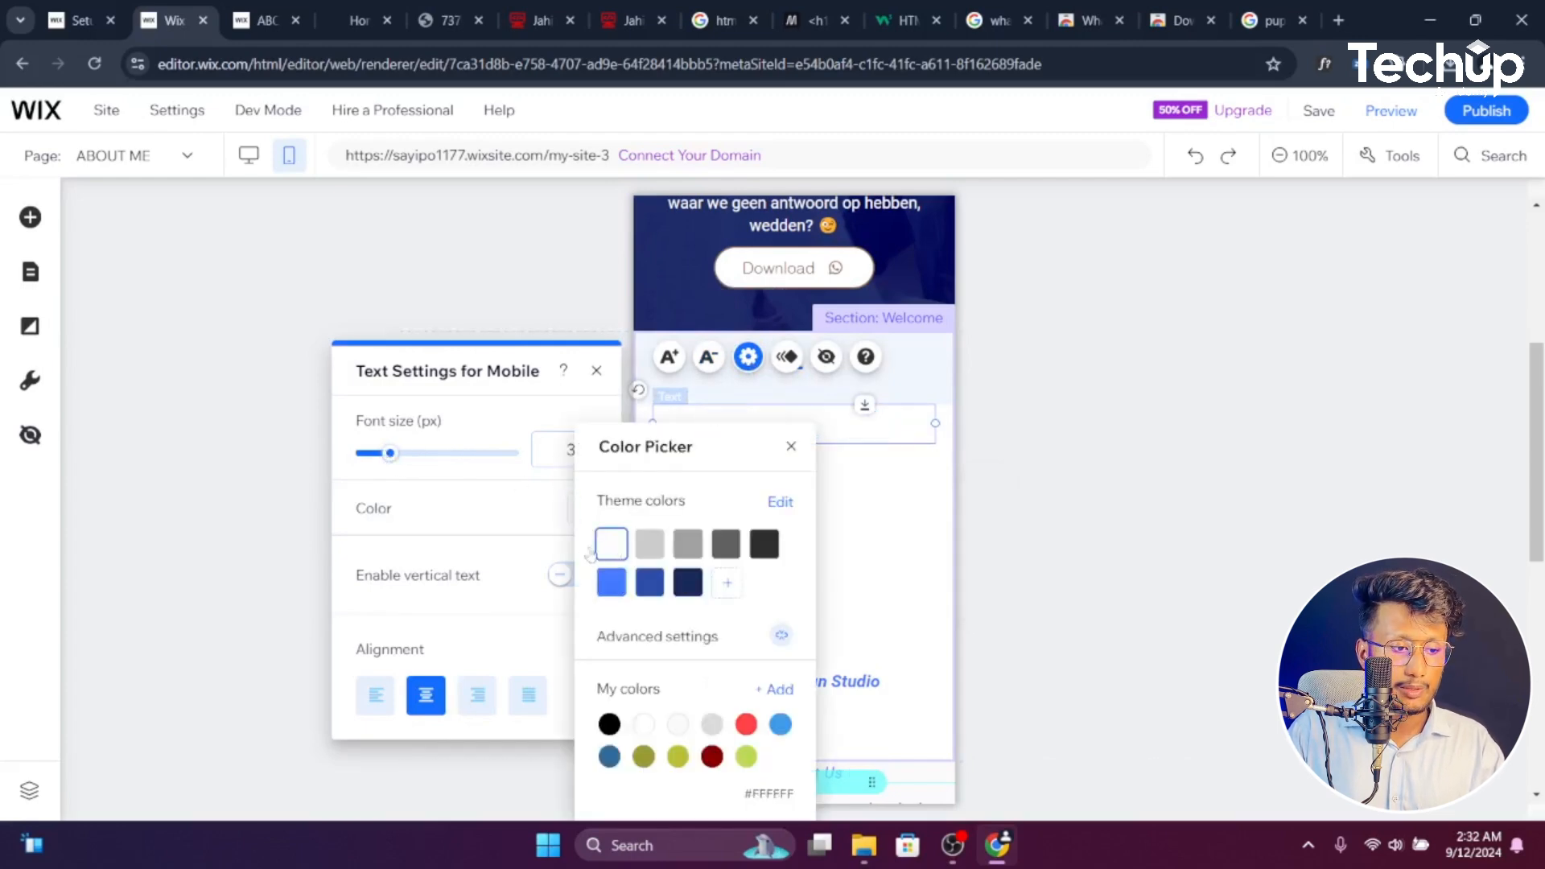
left_click(477, 698)
left_click(479, 697)
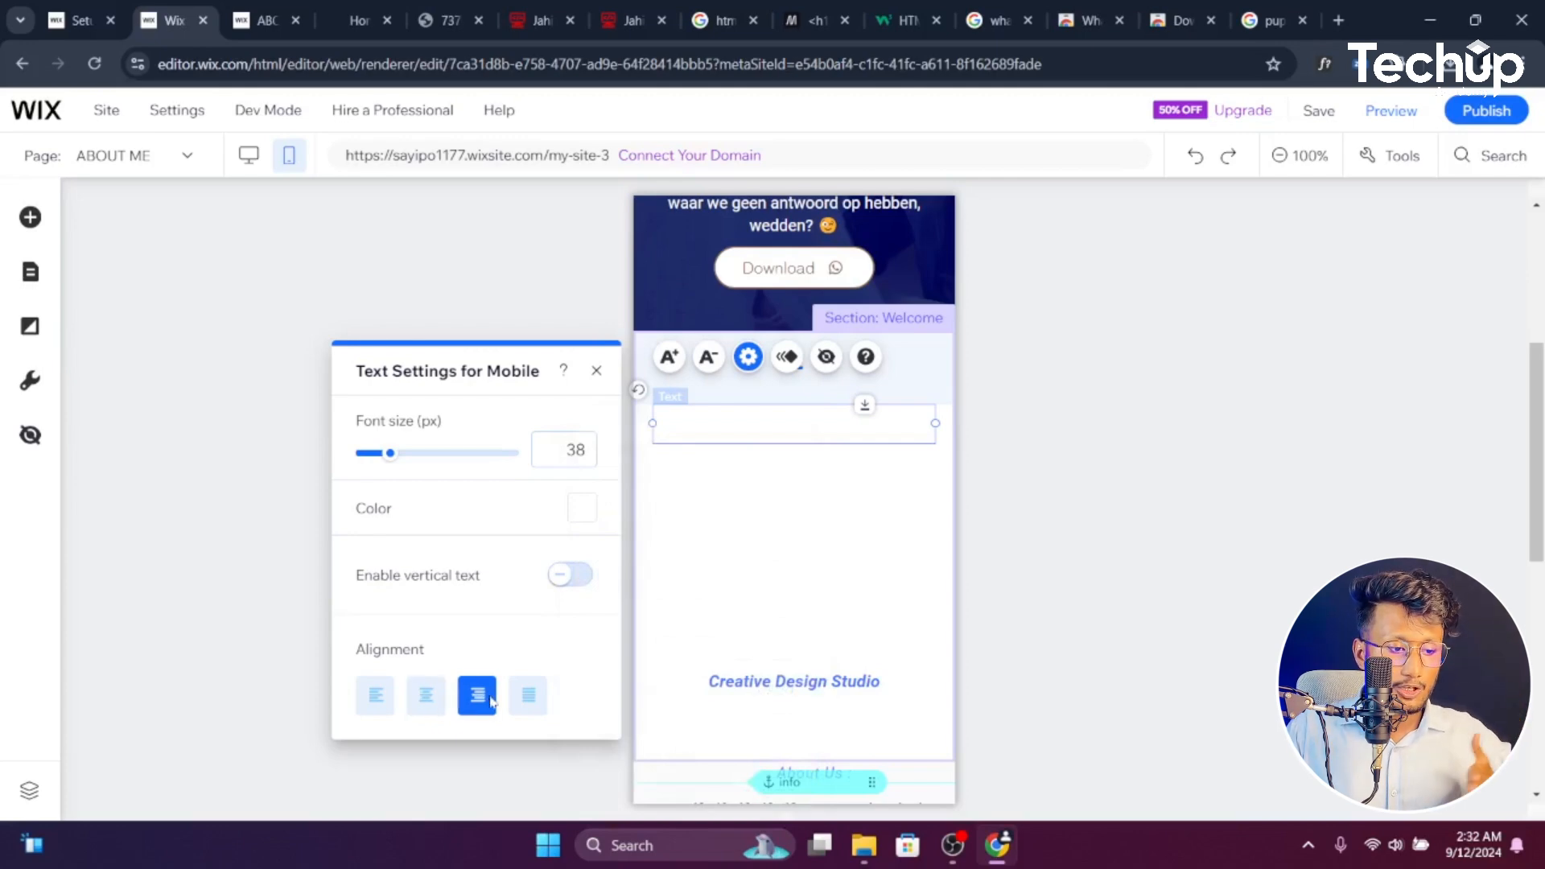
left_click(425, 695)
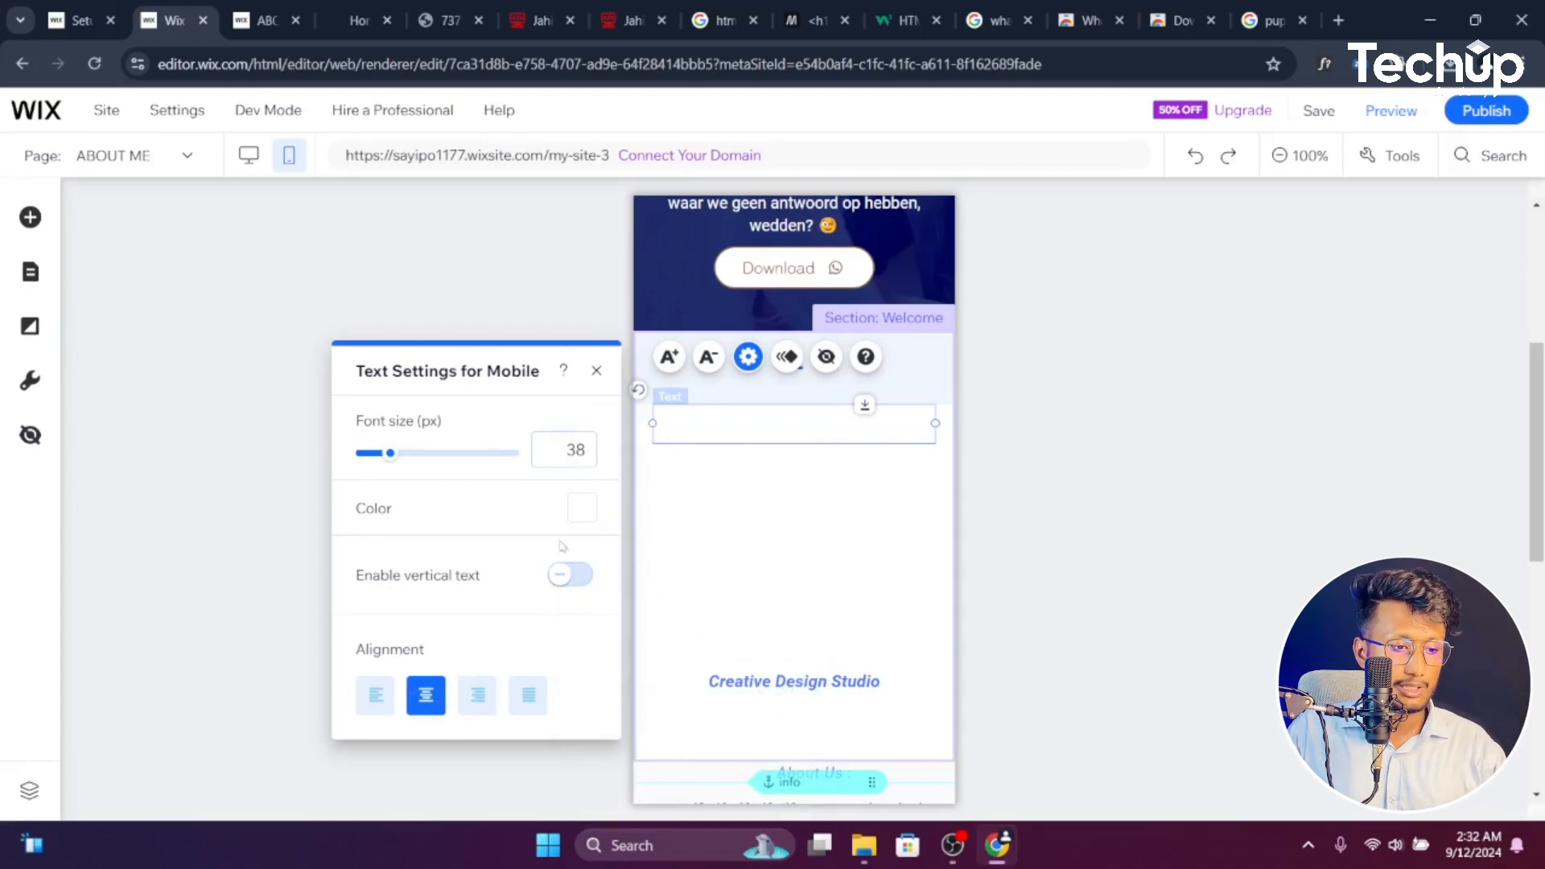
Color the Portfolio 2 heading with the near-black theme color and close its text settings
left_click(588, 511)
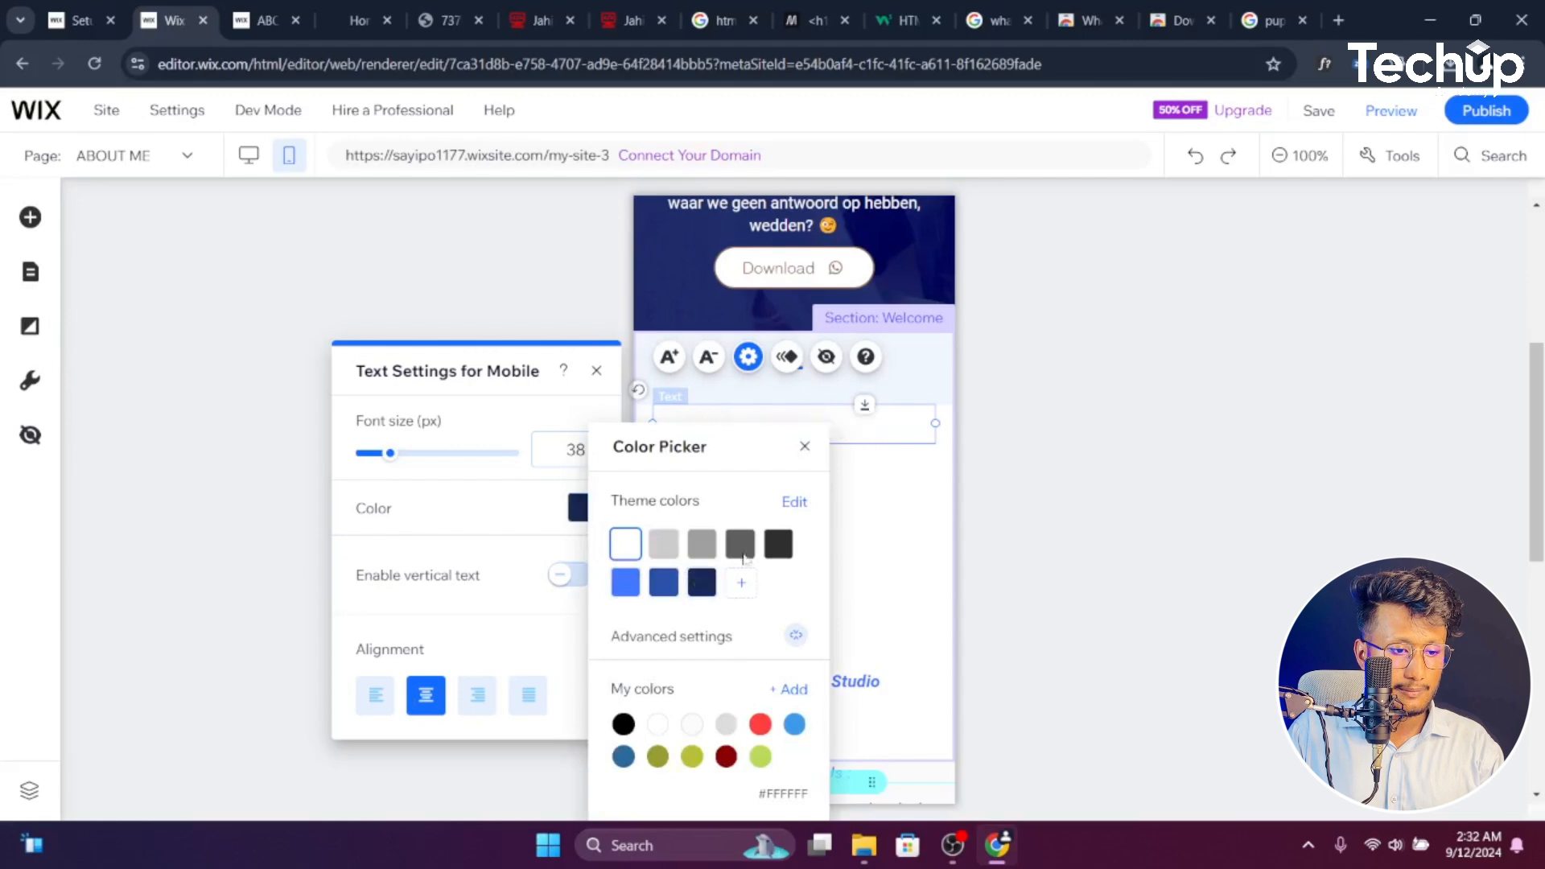
left_click(778, 544)
left_click(519, 403)
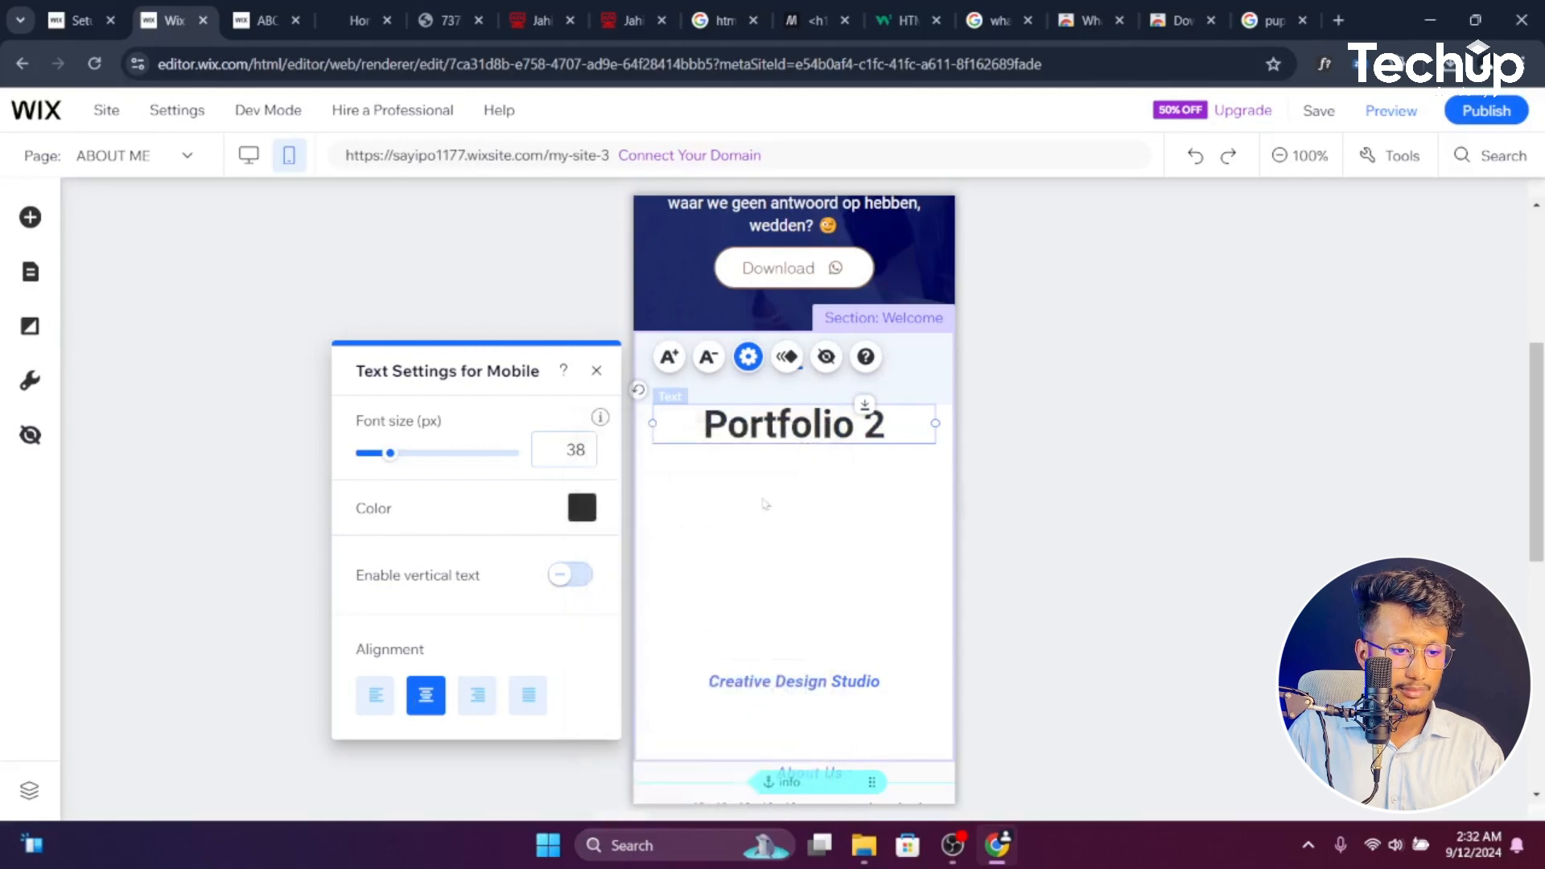
left_click(794, 532)
In the mobile About section, adjust the description text's position and move the subscriber form up, centered beneath the mailing list label
scroll(794, 531, "down", 4)
left_click_drag(791, 393, 813, 365)
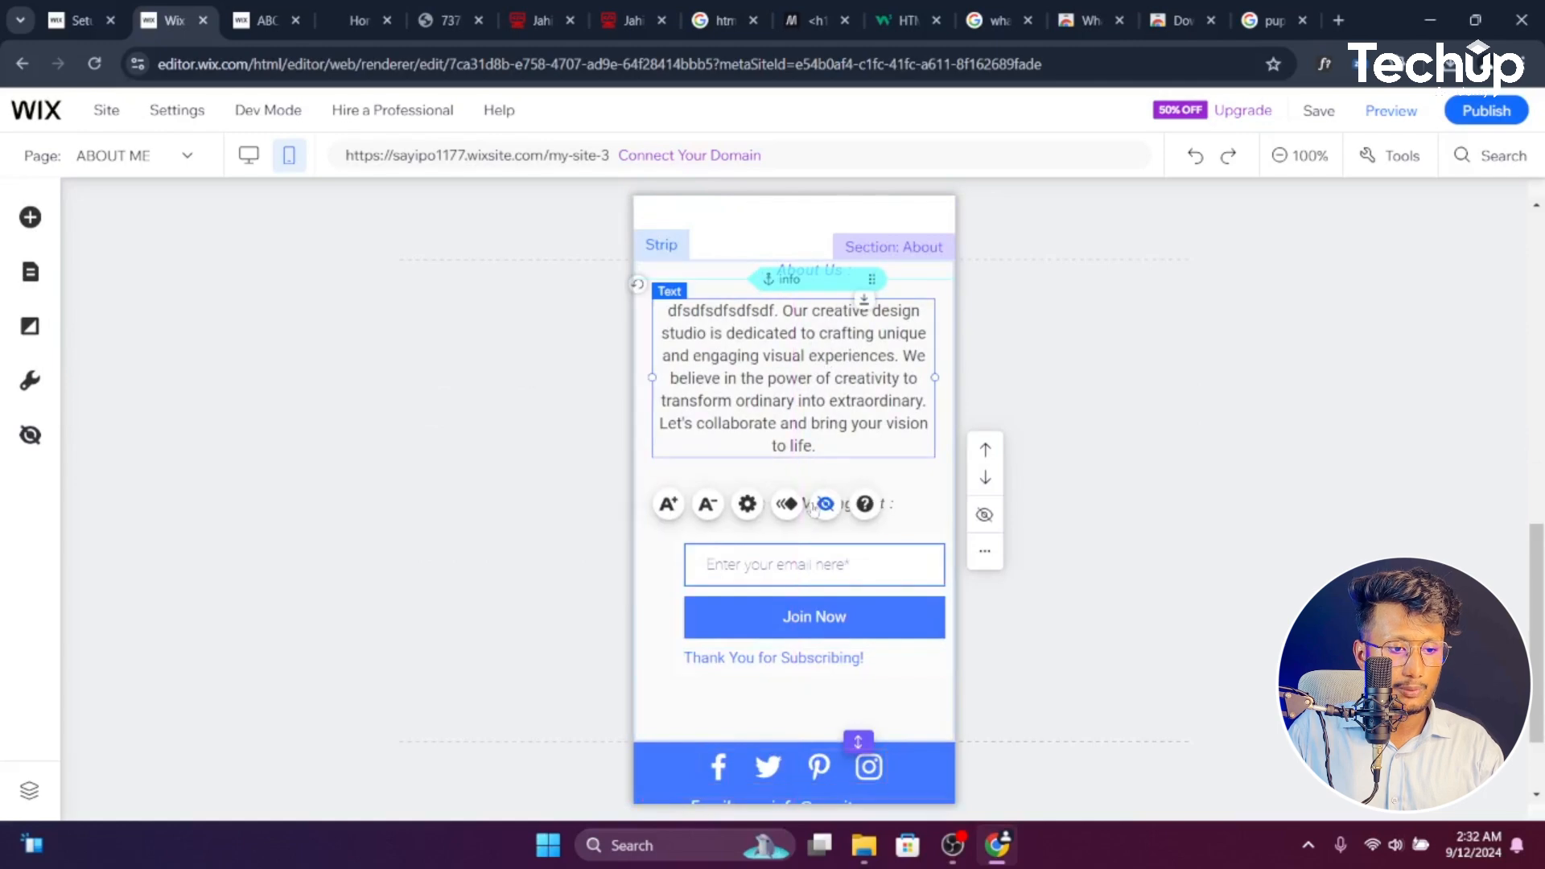
left_click_drag(813, 560, 822, 503)
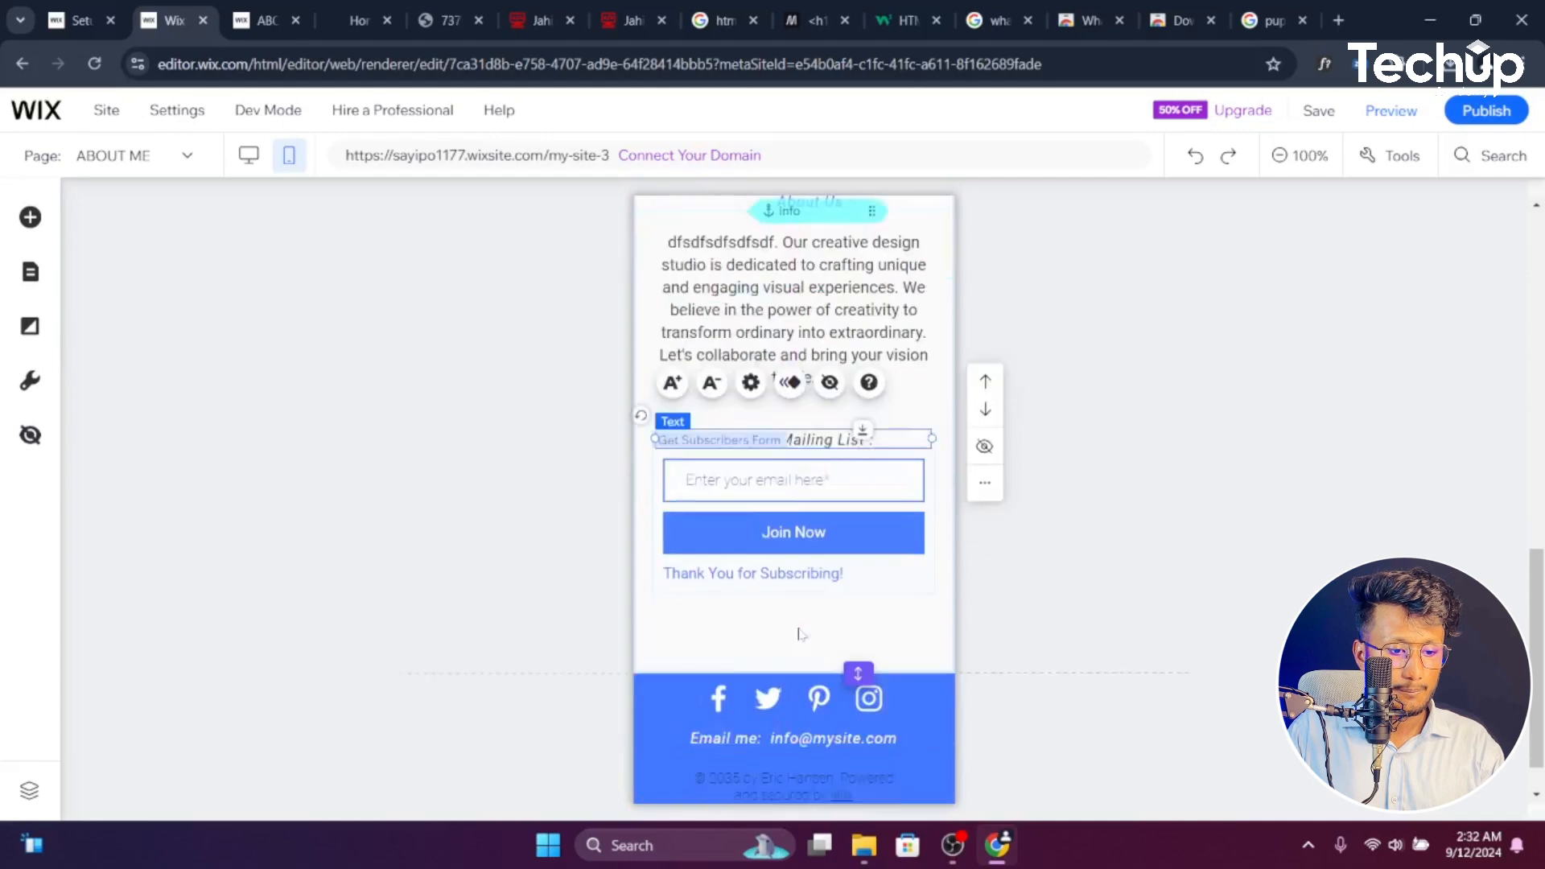
scroll(858, 369, "down", 3)
left_click(797, 649)
left_click_drag(798, 648, 805, 662)
Extend the bottom edge of the mobile hero section downward to add space below the Download button
scroll(882, 544, "up", 15)
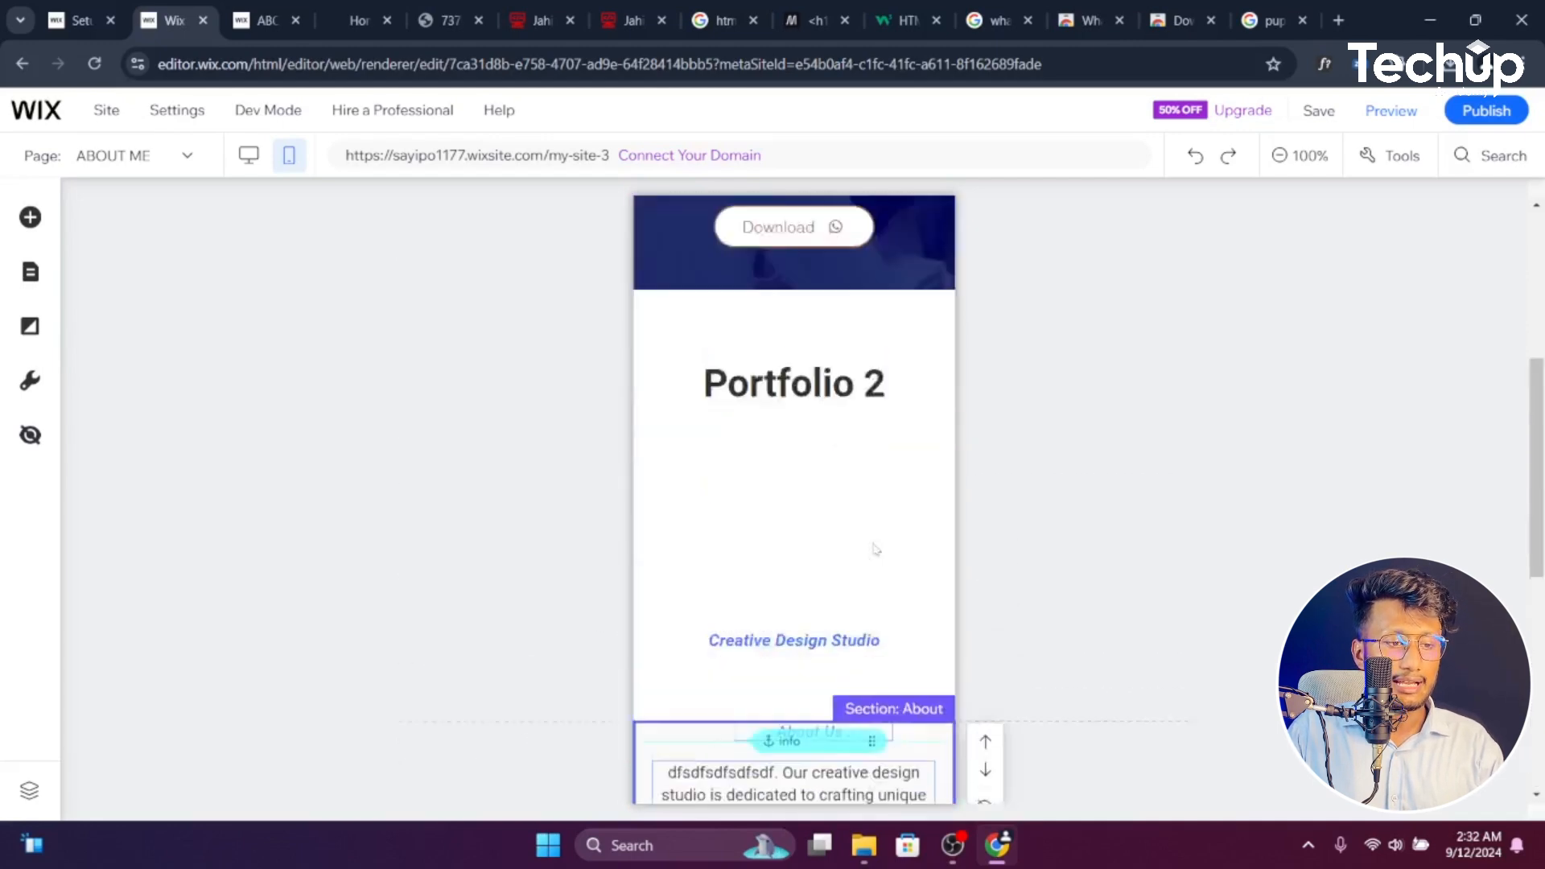
left_click(824, 412)
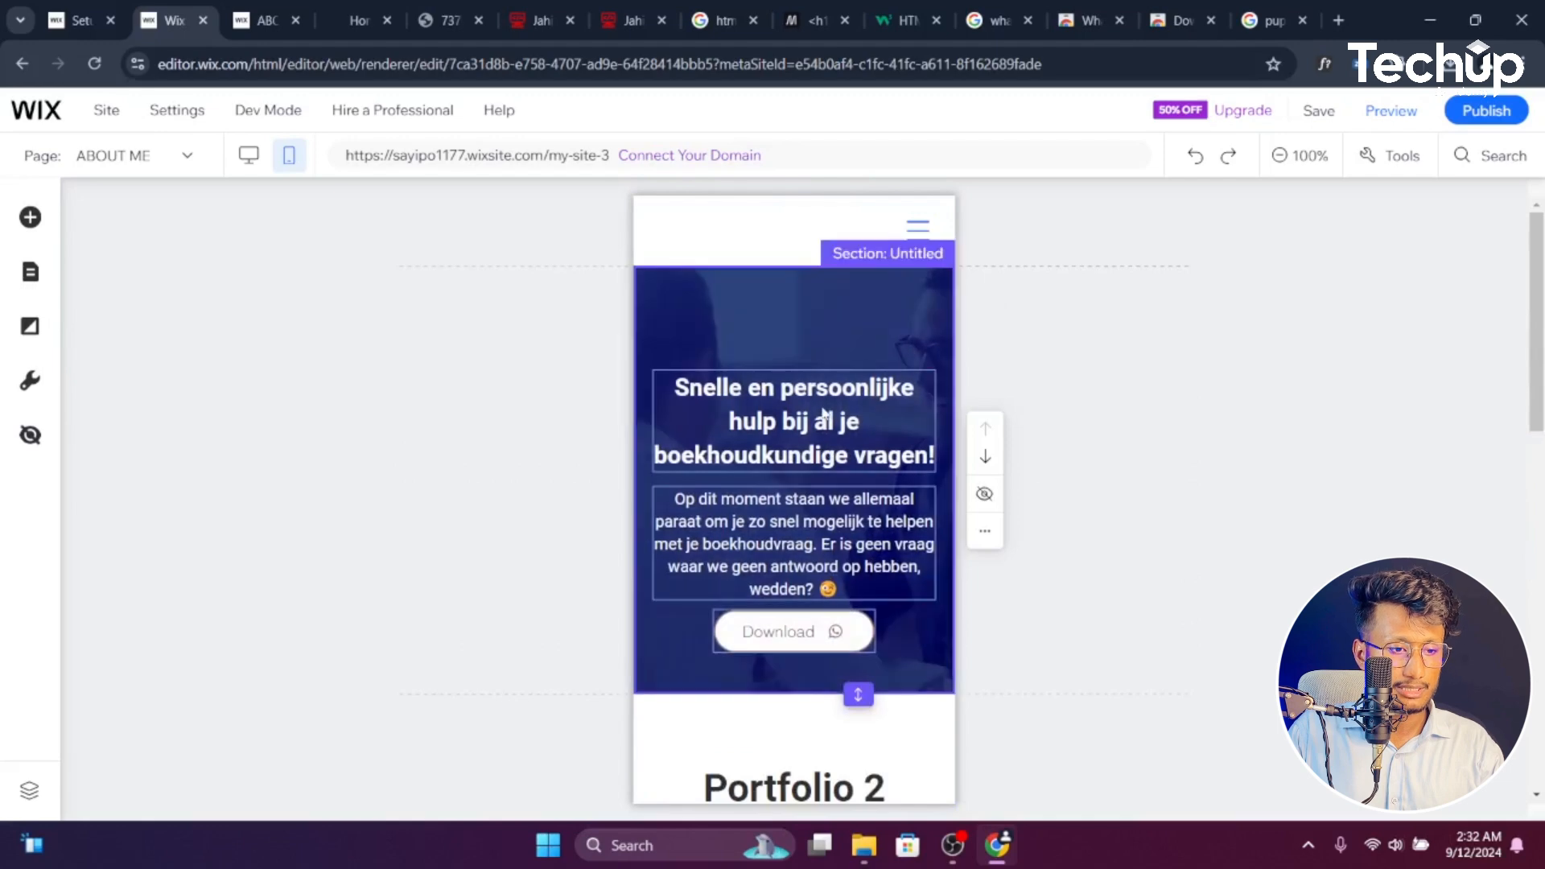
left_click_drag(858, 694, 865, 759)
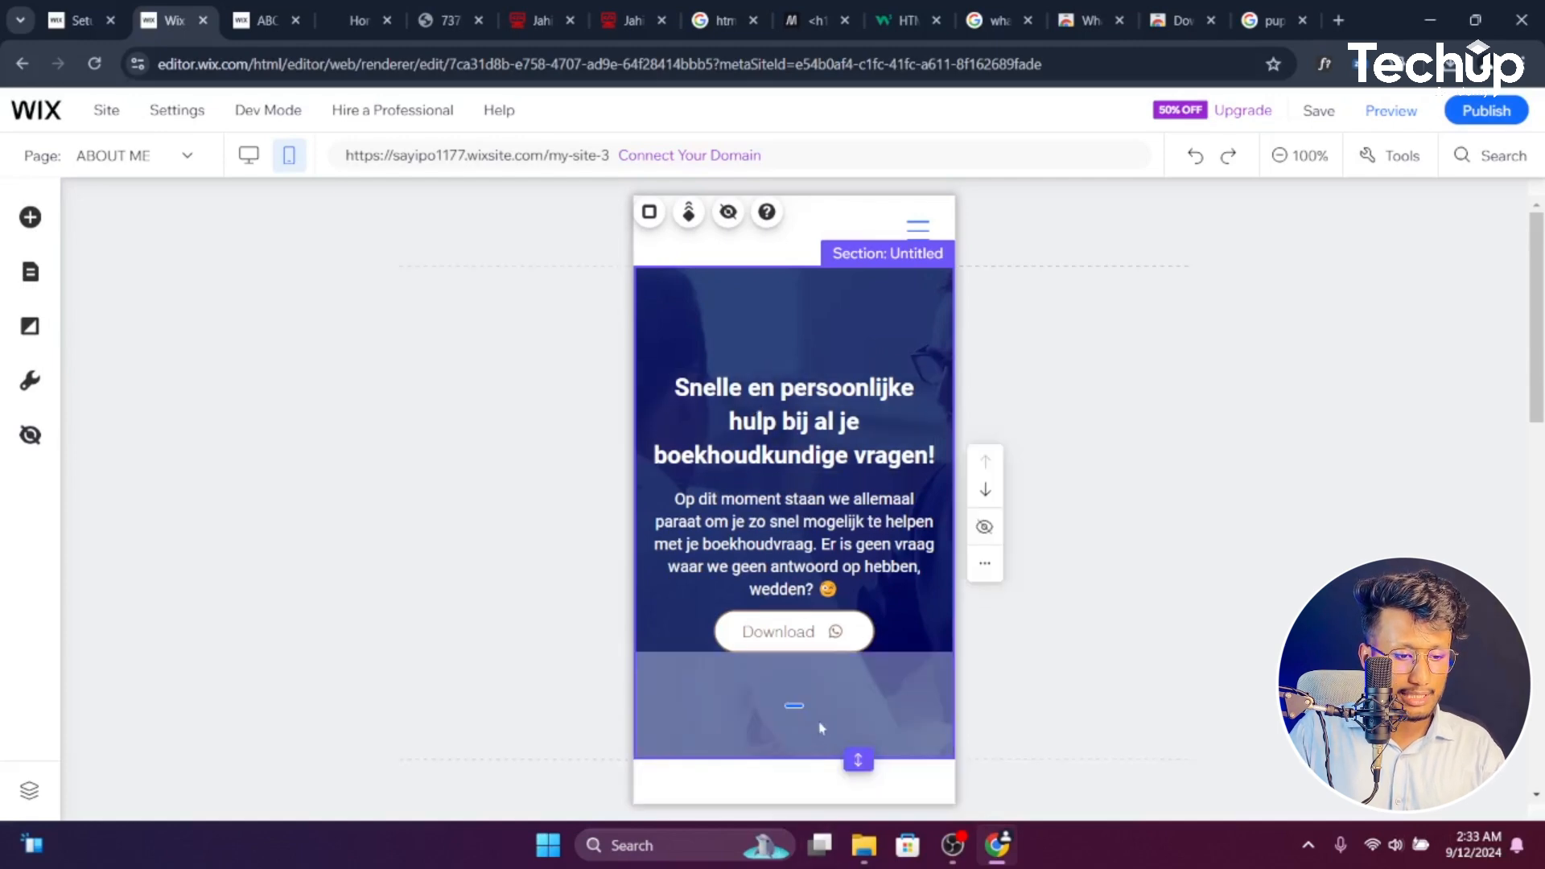
Shorten the mobile hero section slightly from its bottom edge and select the description text
mouse_move(858, 755)
left_mouse_down()
mouse_move(861, 792)
mouse_move(858, 700)
mouse_move(859, 776)
mouse_move(856, 711)
mouse_move(861, 741)
left_mouse_up()
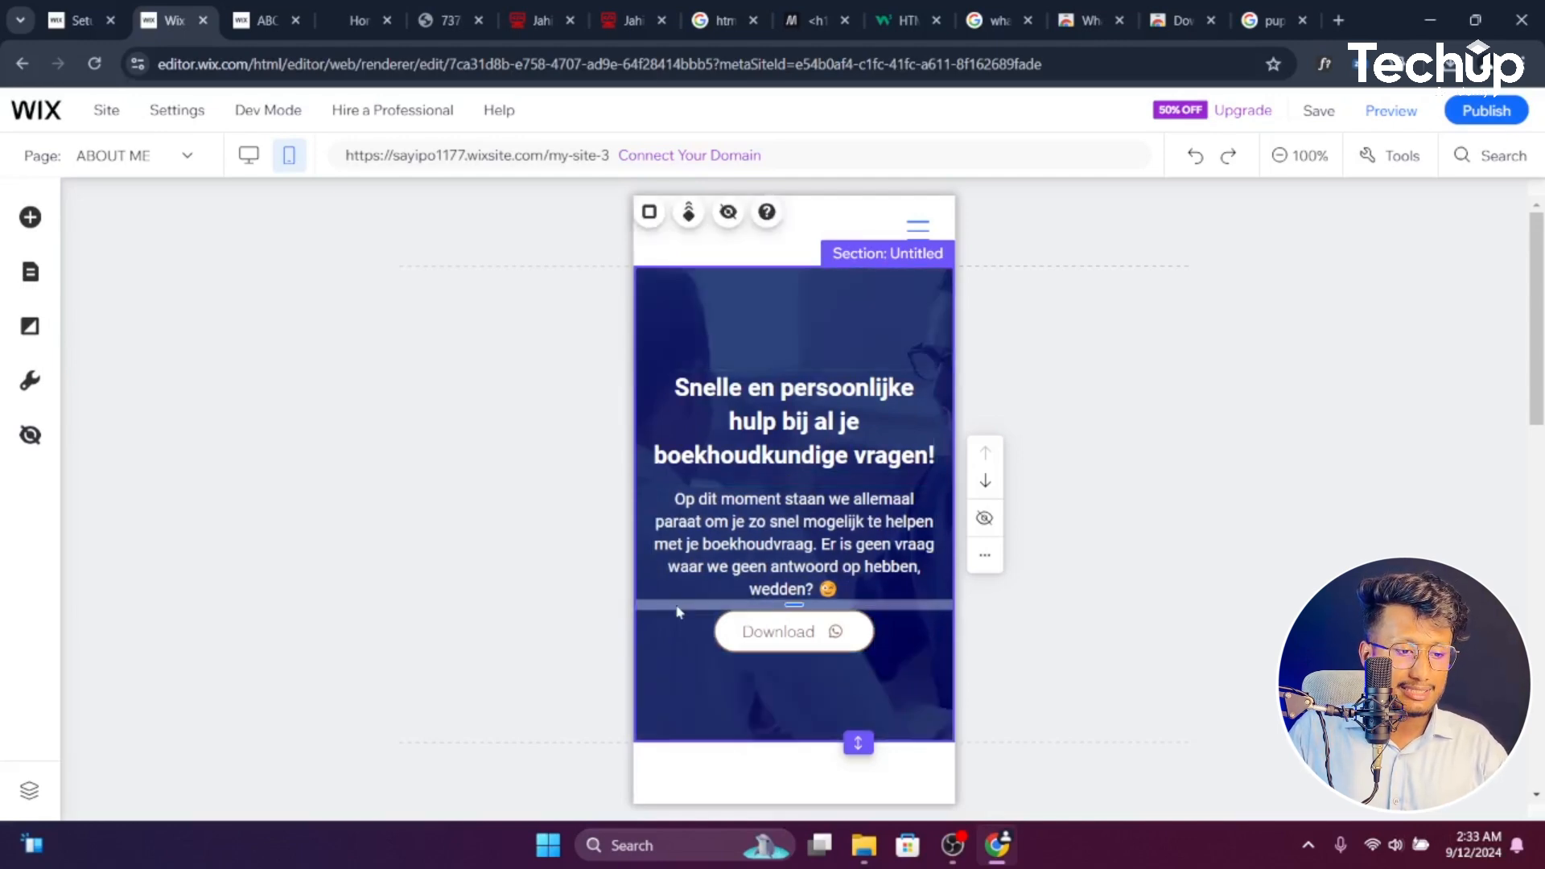
left_click(766, 549)
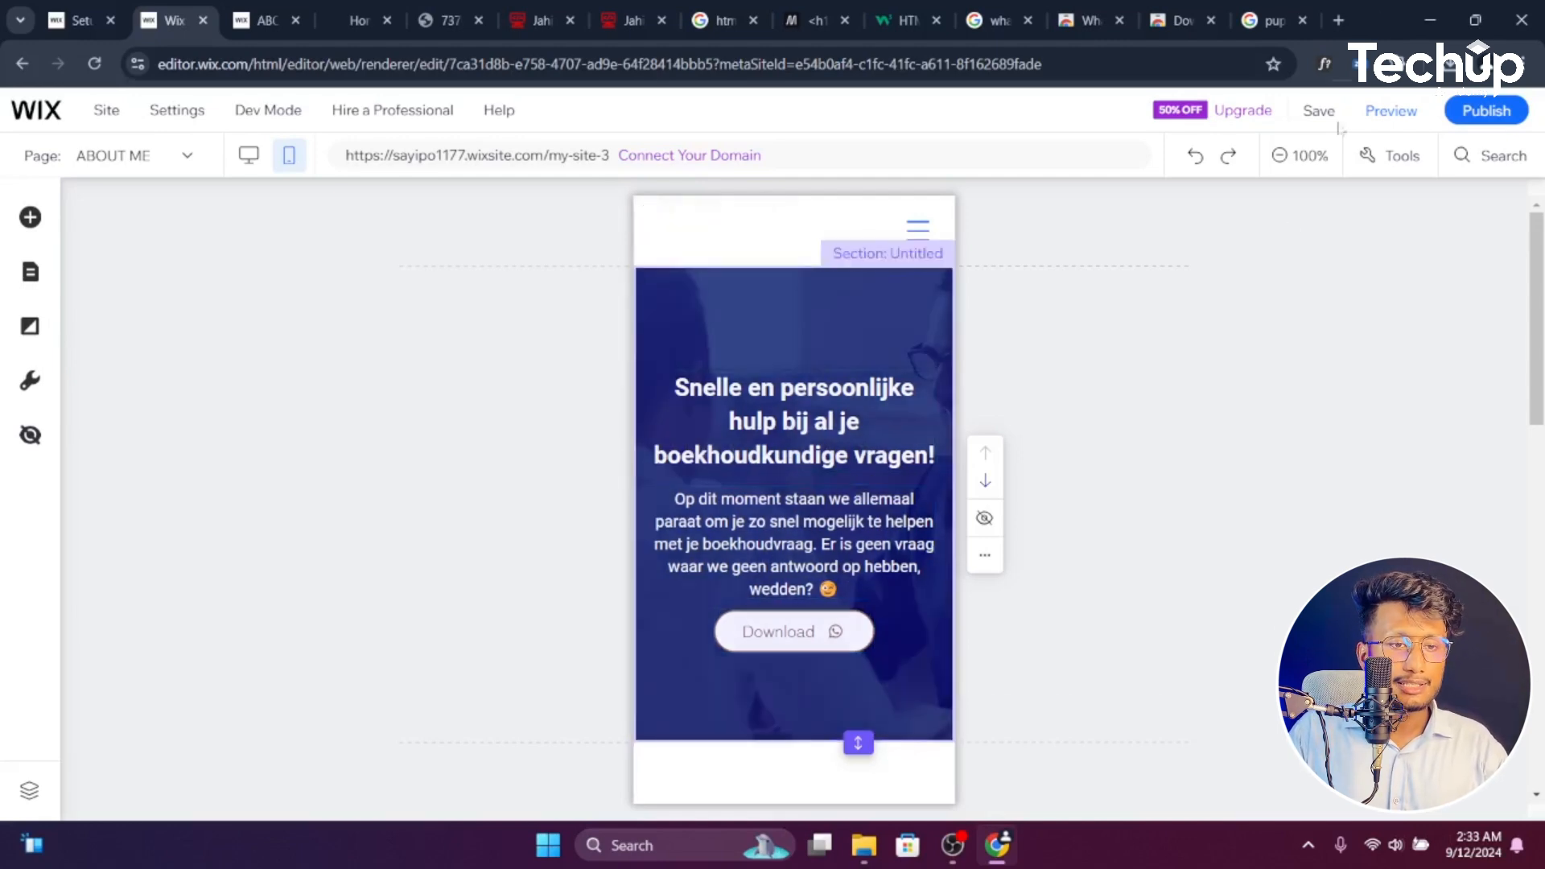
Switch to the developer portfolio site and start a screen capture of about 834×179 pixels above the Latest Project heading
left_click(1339, 21)
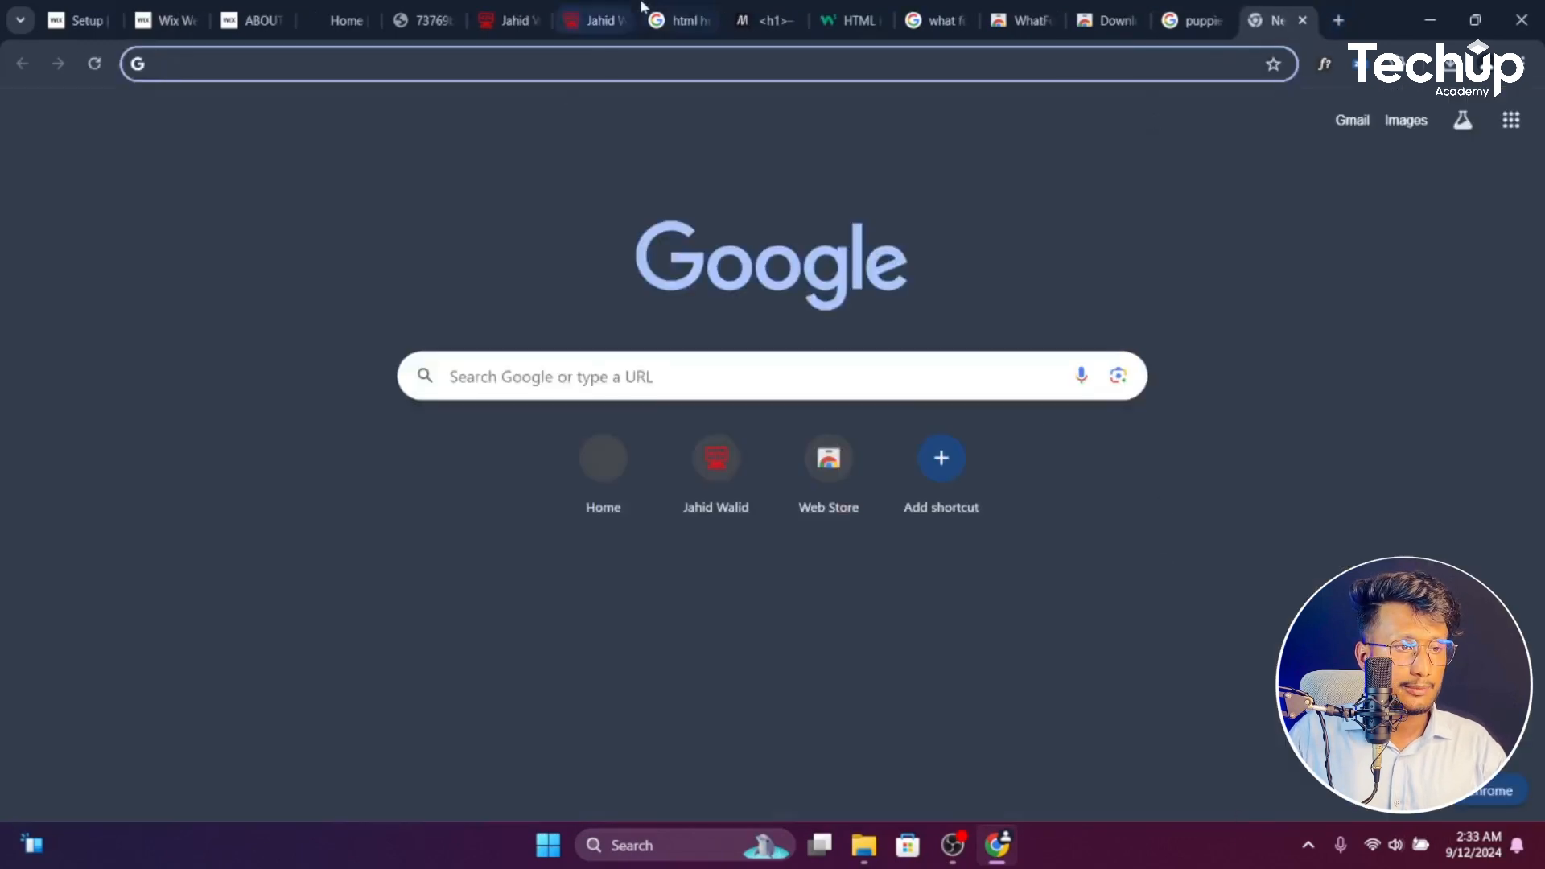
left_click(602, 20)
scroll(966, 368, "up", 4)
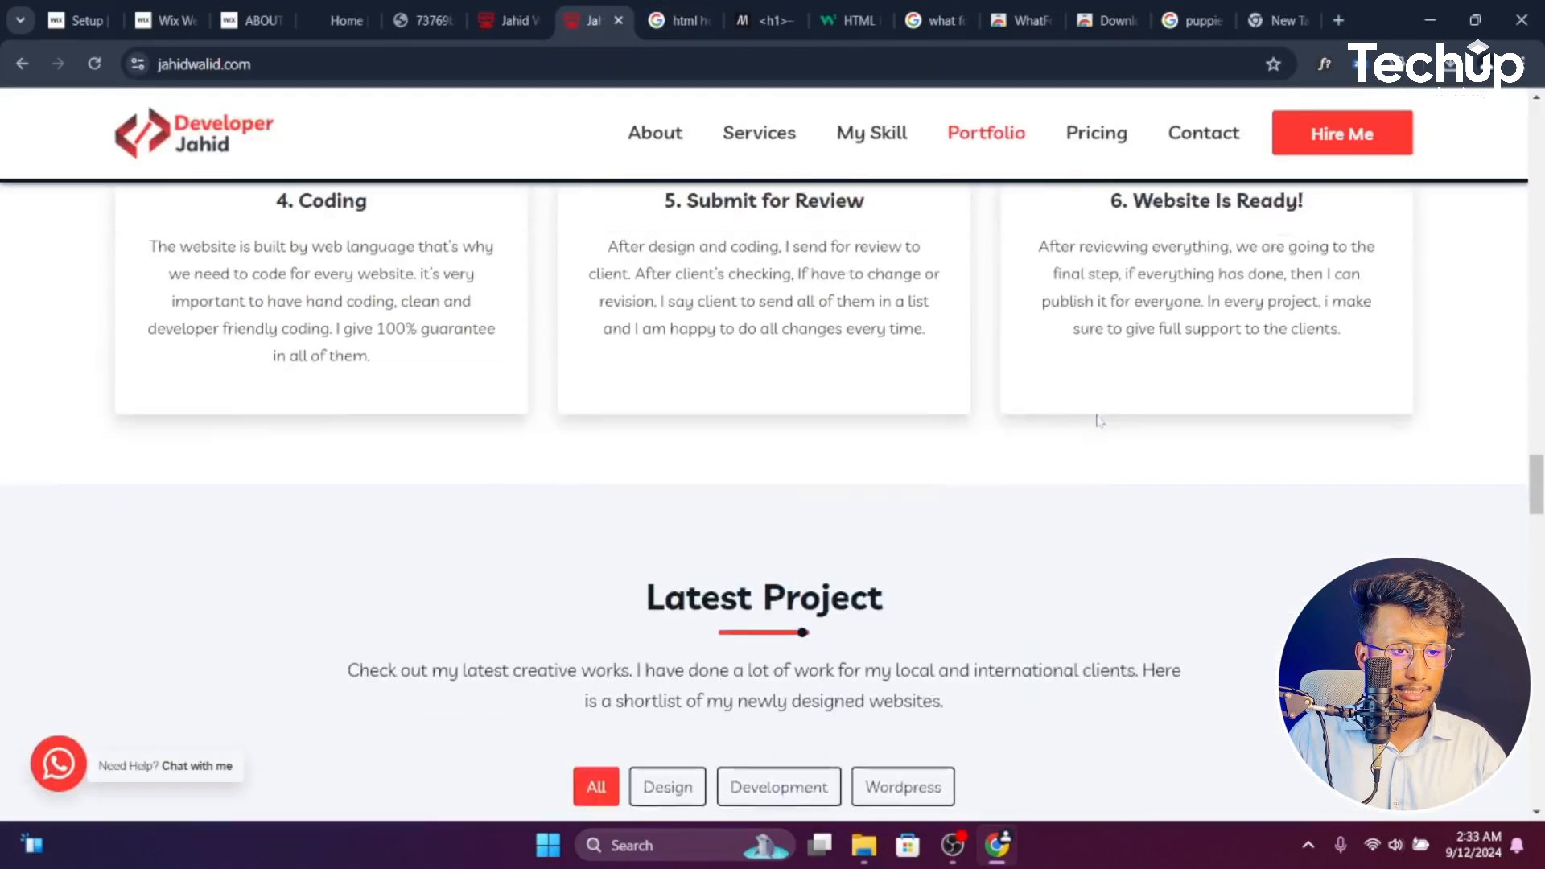
left_click(1308, 845)
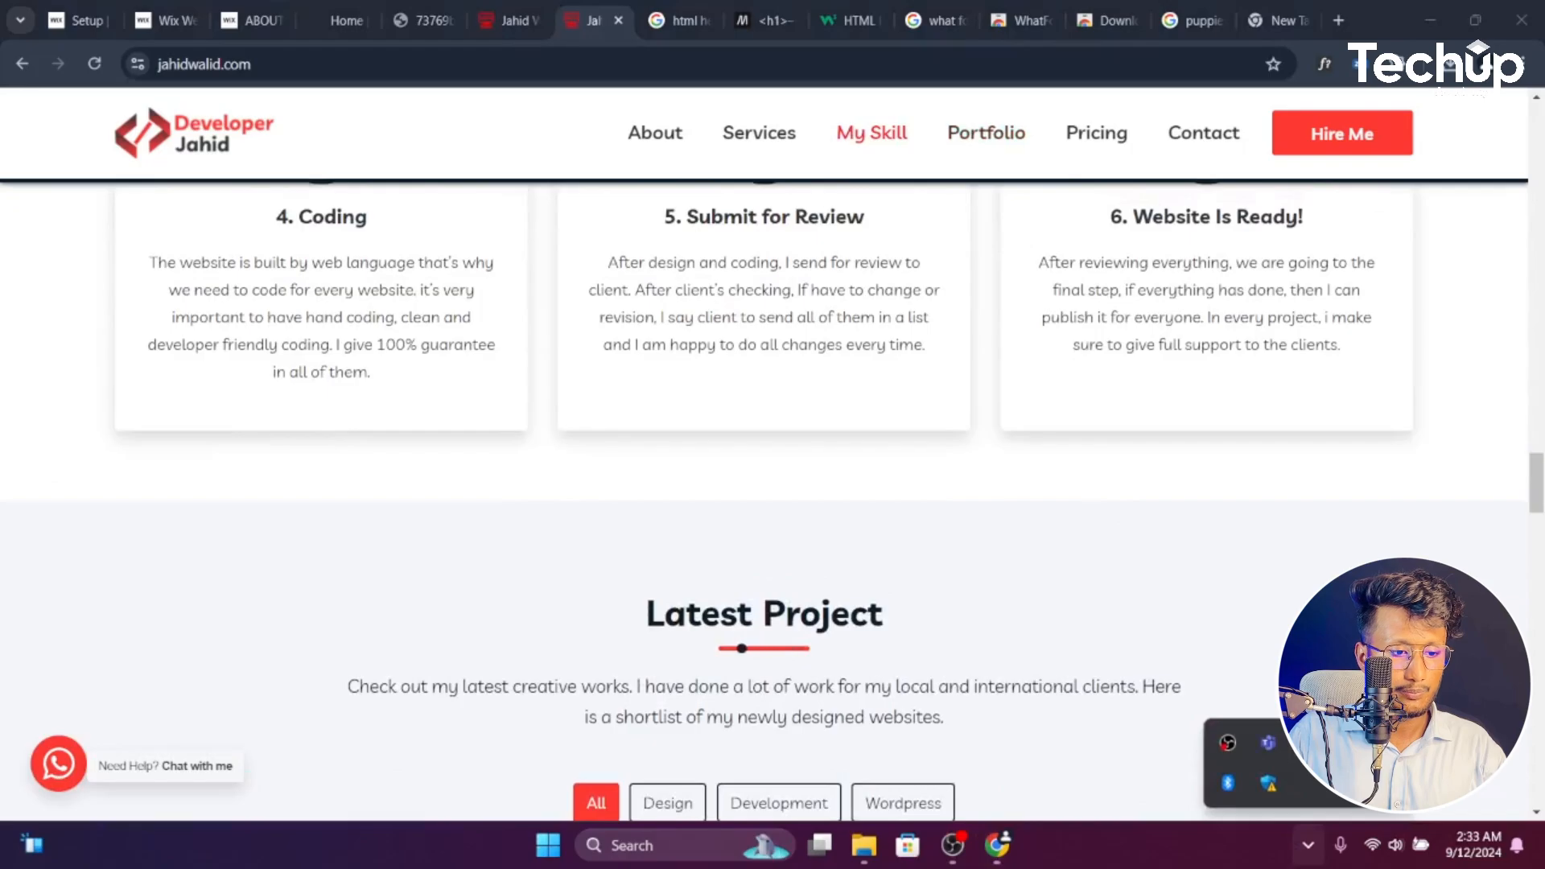
left_click(1350, 743)
left_click_drag(496, 447, 1167, 591)
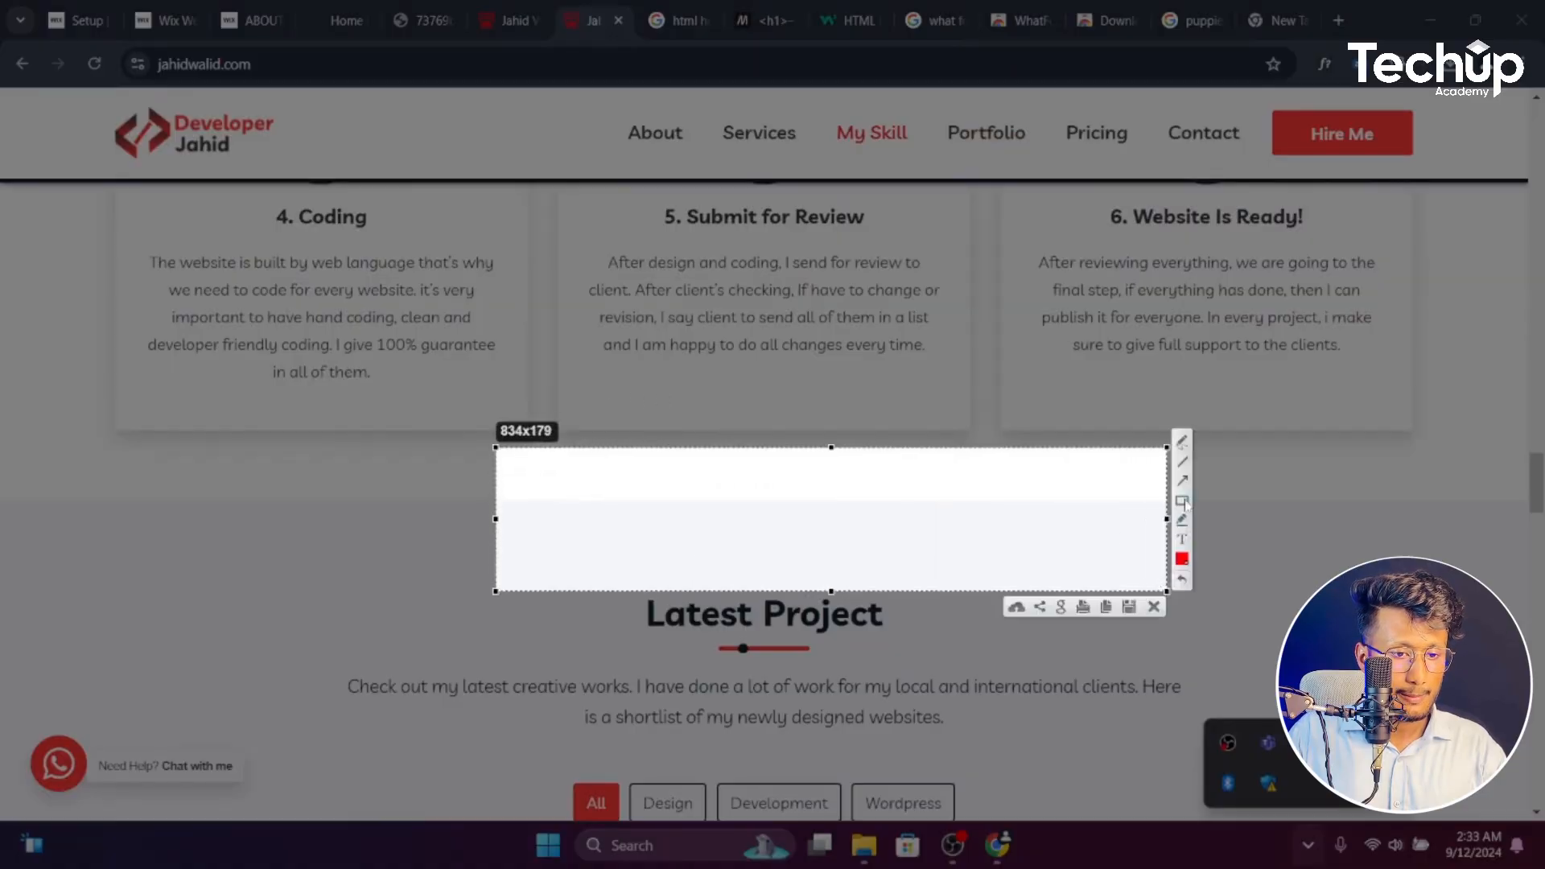
Draw three nested red rectangles inside the captured region to illustrate inner and outer spacing, and discard the capture
left_click_drag(665, 475, 992, 567)
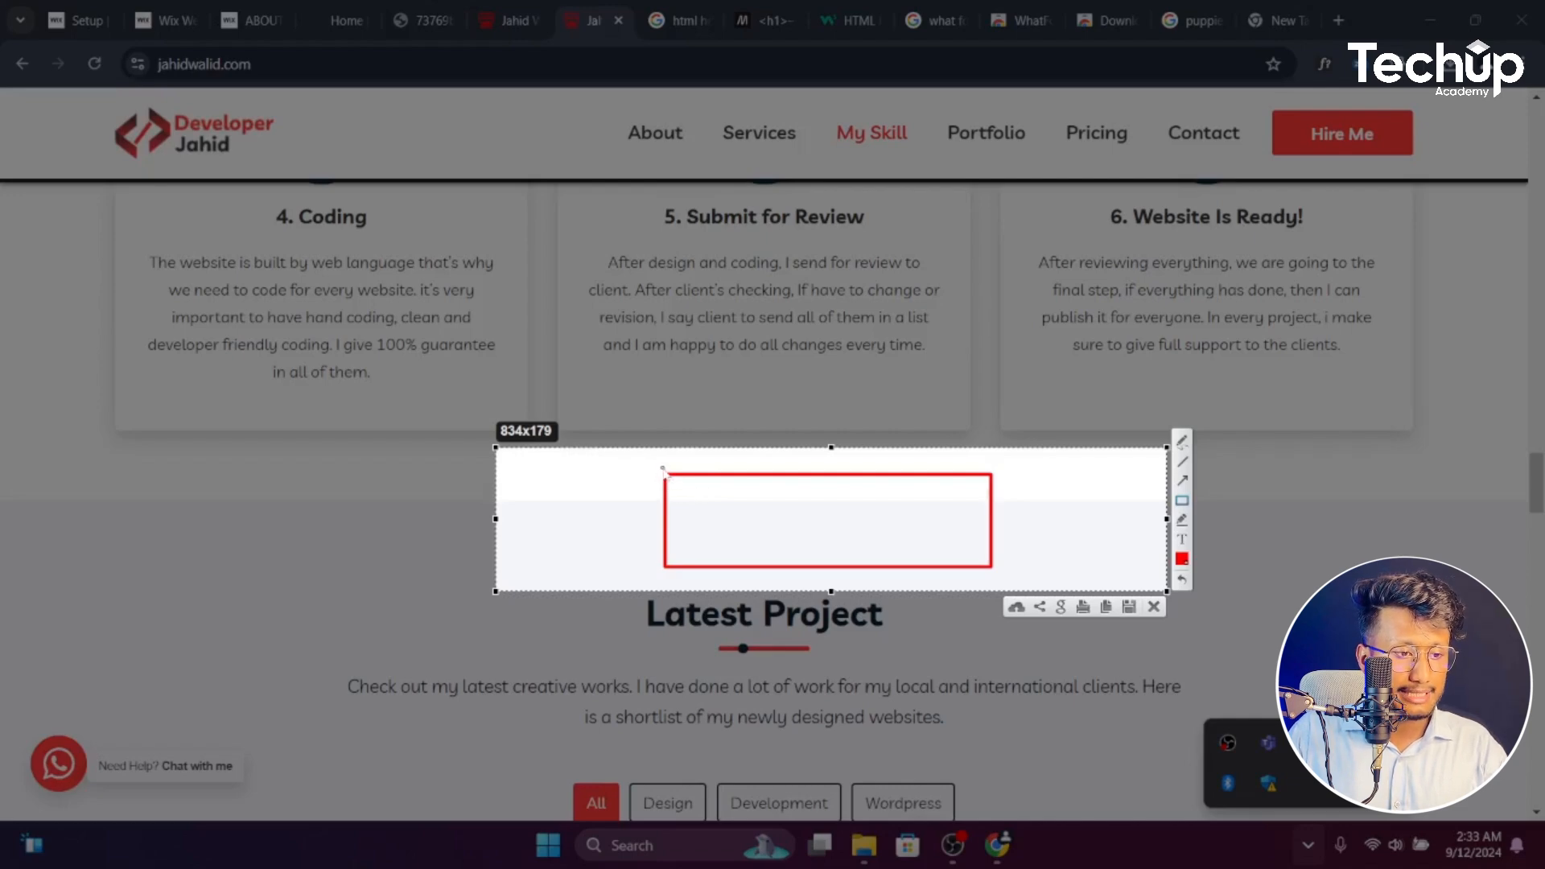
left_click_drag(660, 466, 1003, 578)
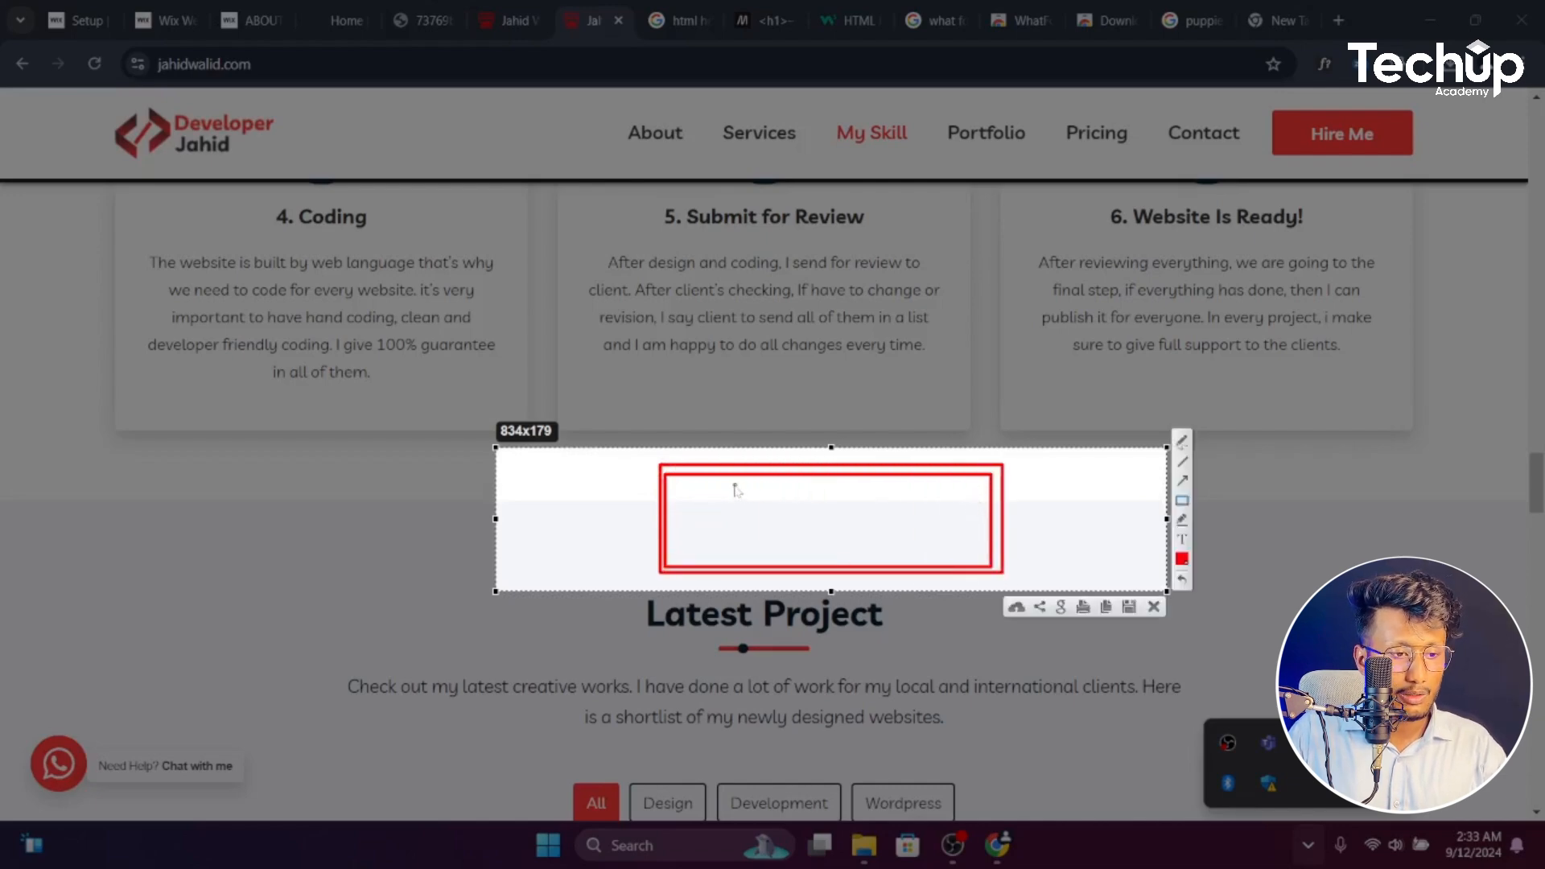
left_click_drag(673, 488, 989, 556)
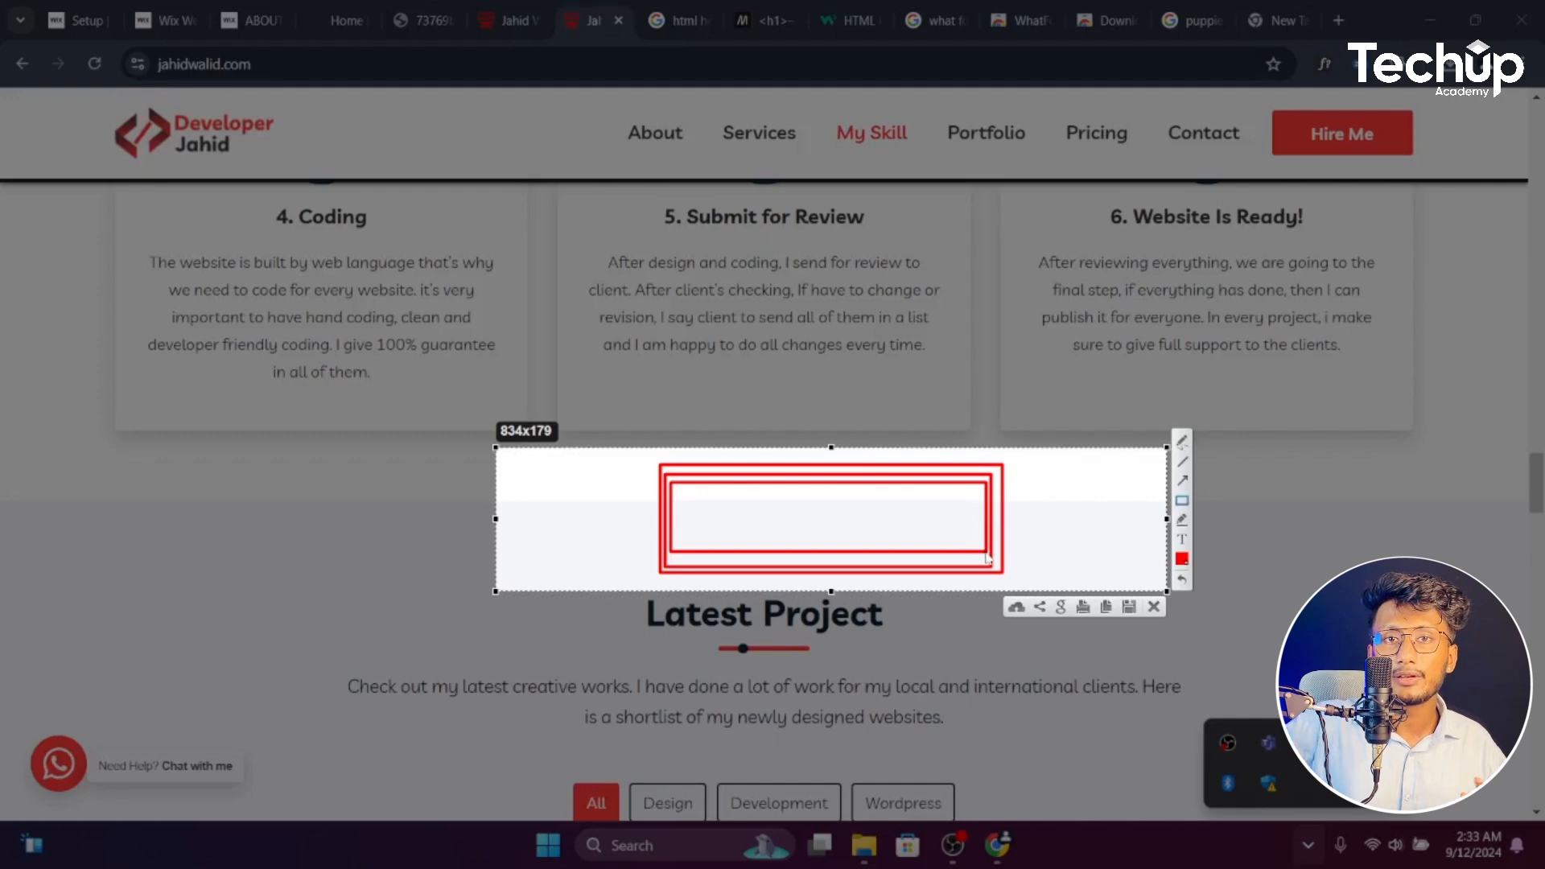
left_click(1154, 607)
Return to the Wix mobile editor, publish the site and open the live version
left_click(240, 11)
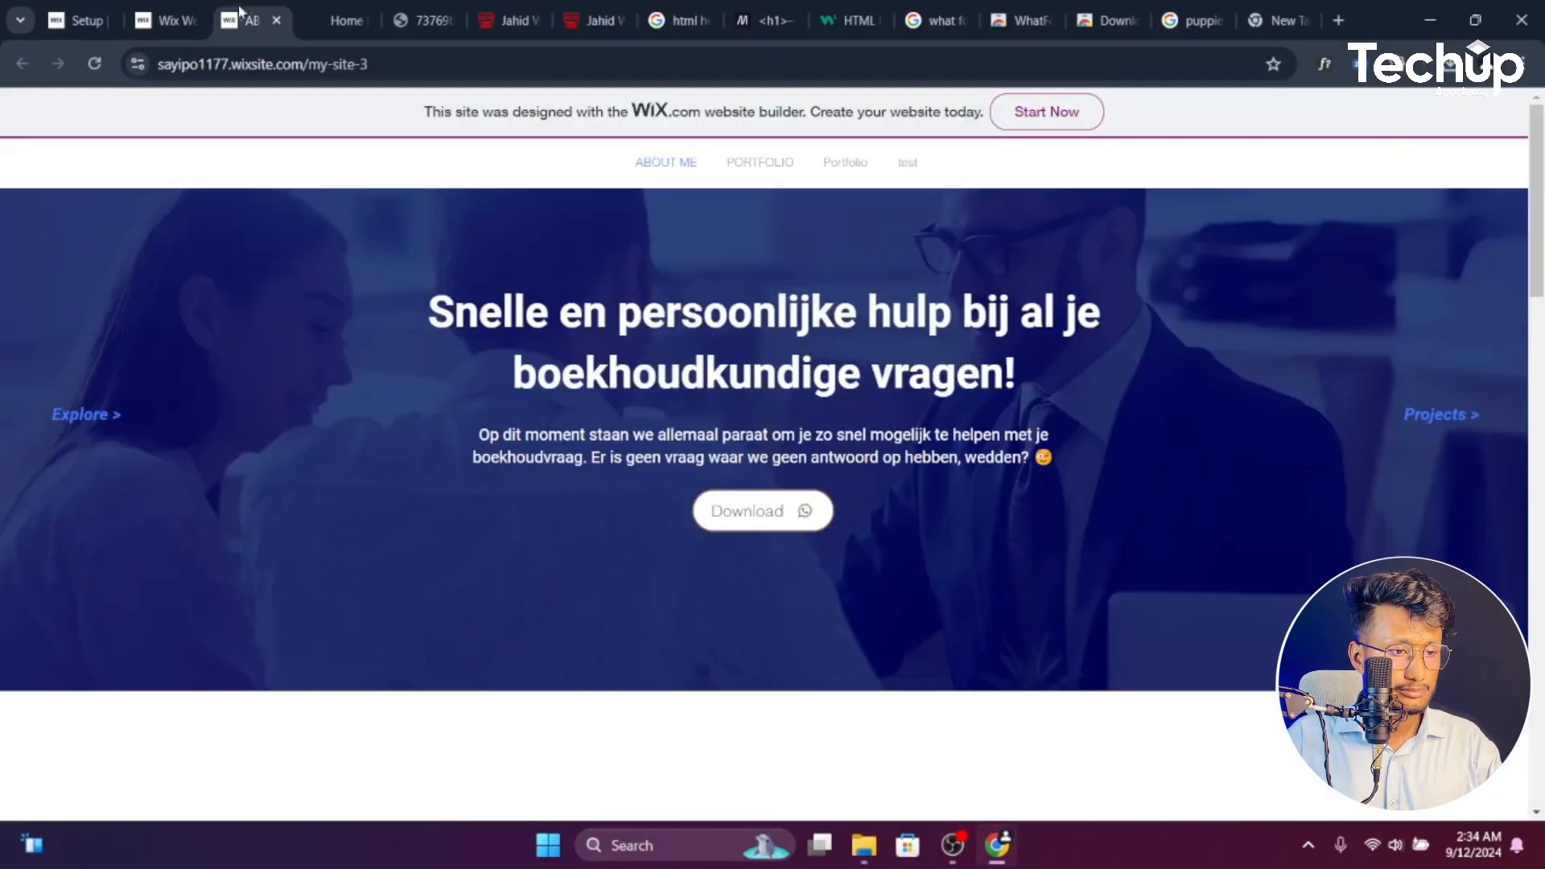
left_click(180, 8)
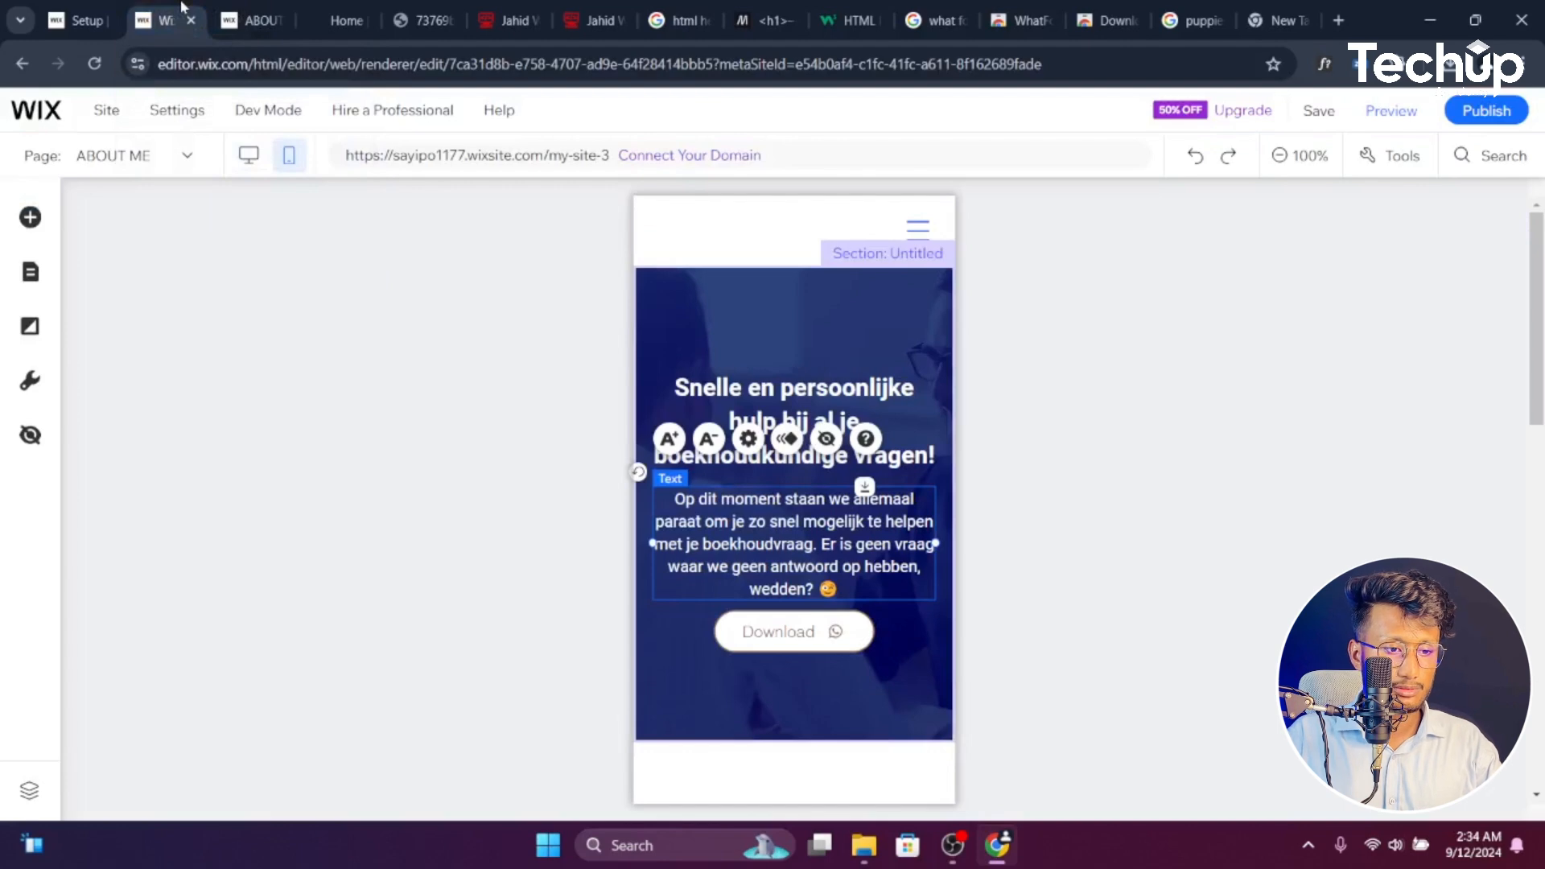
left_click(778, 393)
left_click(805, 234)
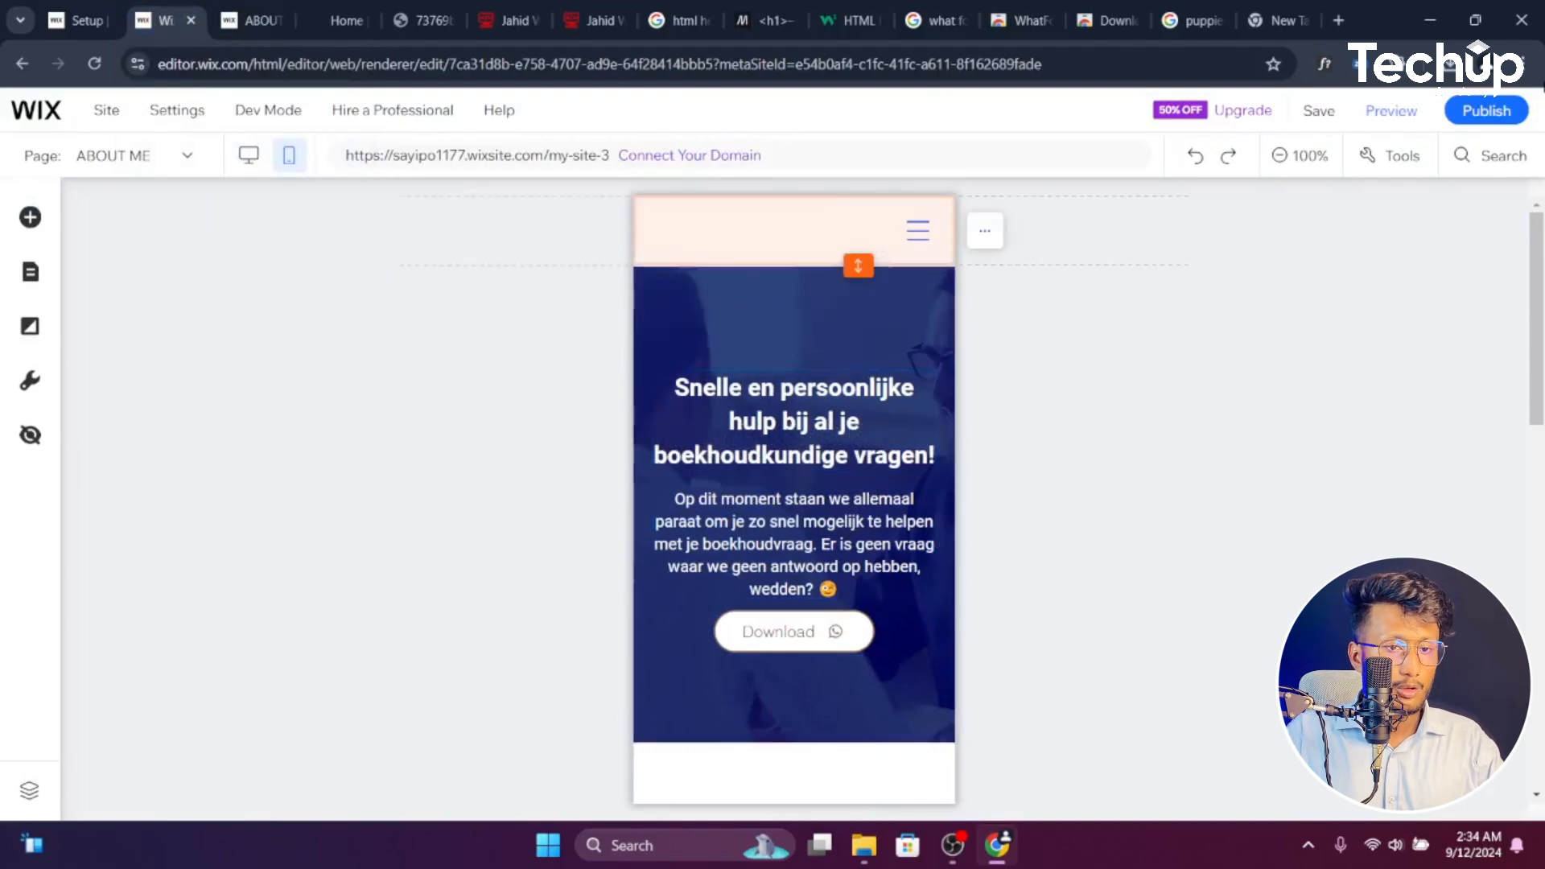
left_click(1477, 107)
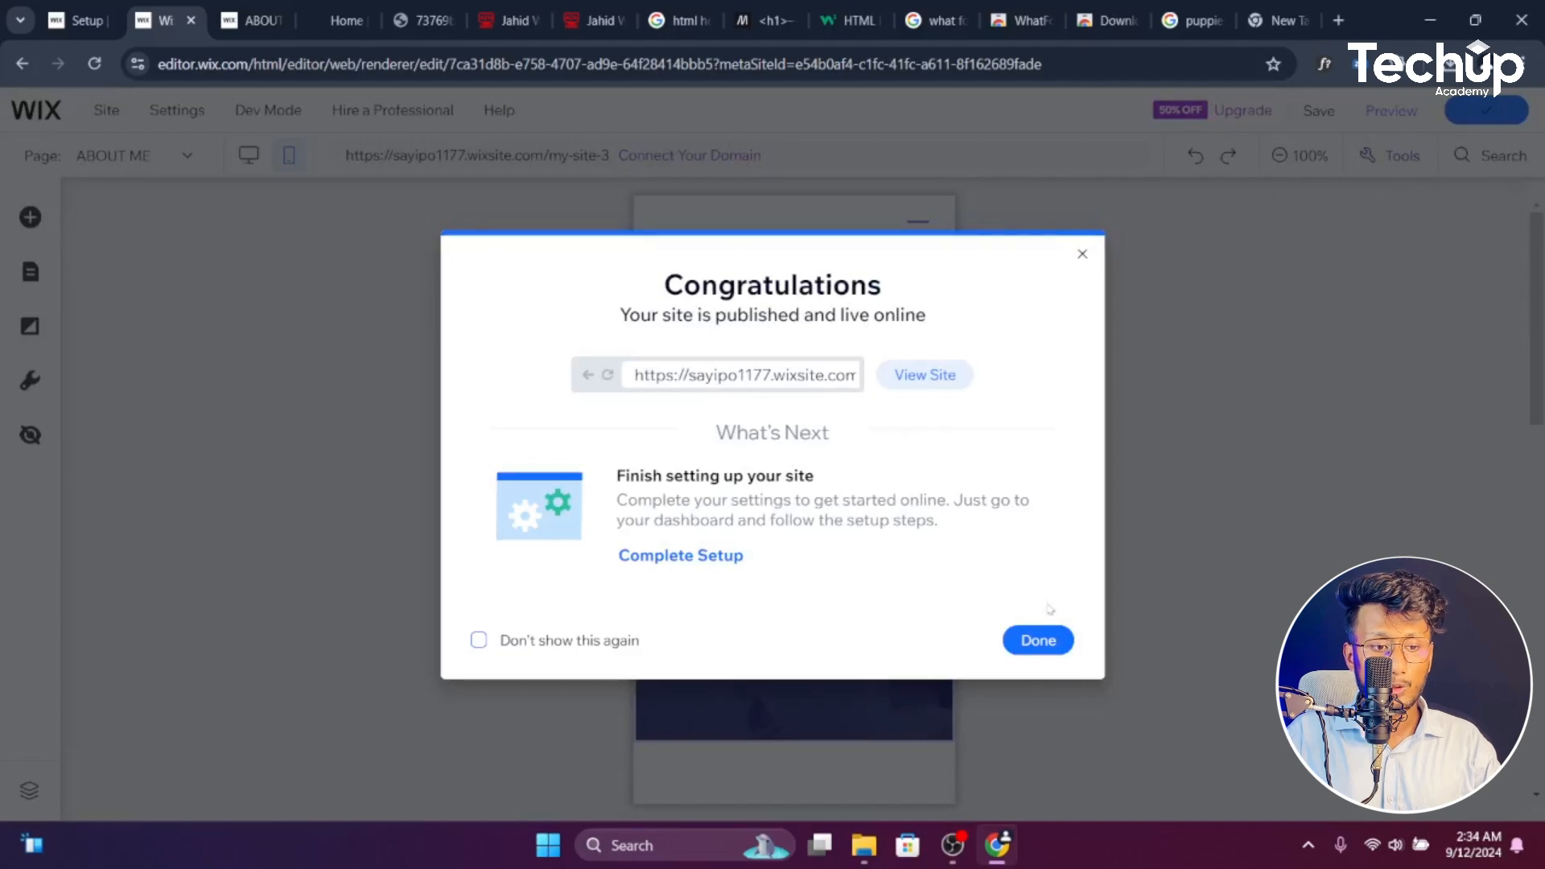
left_click(1044, 640)
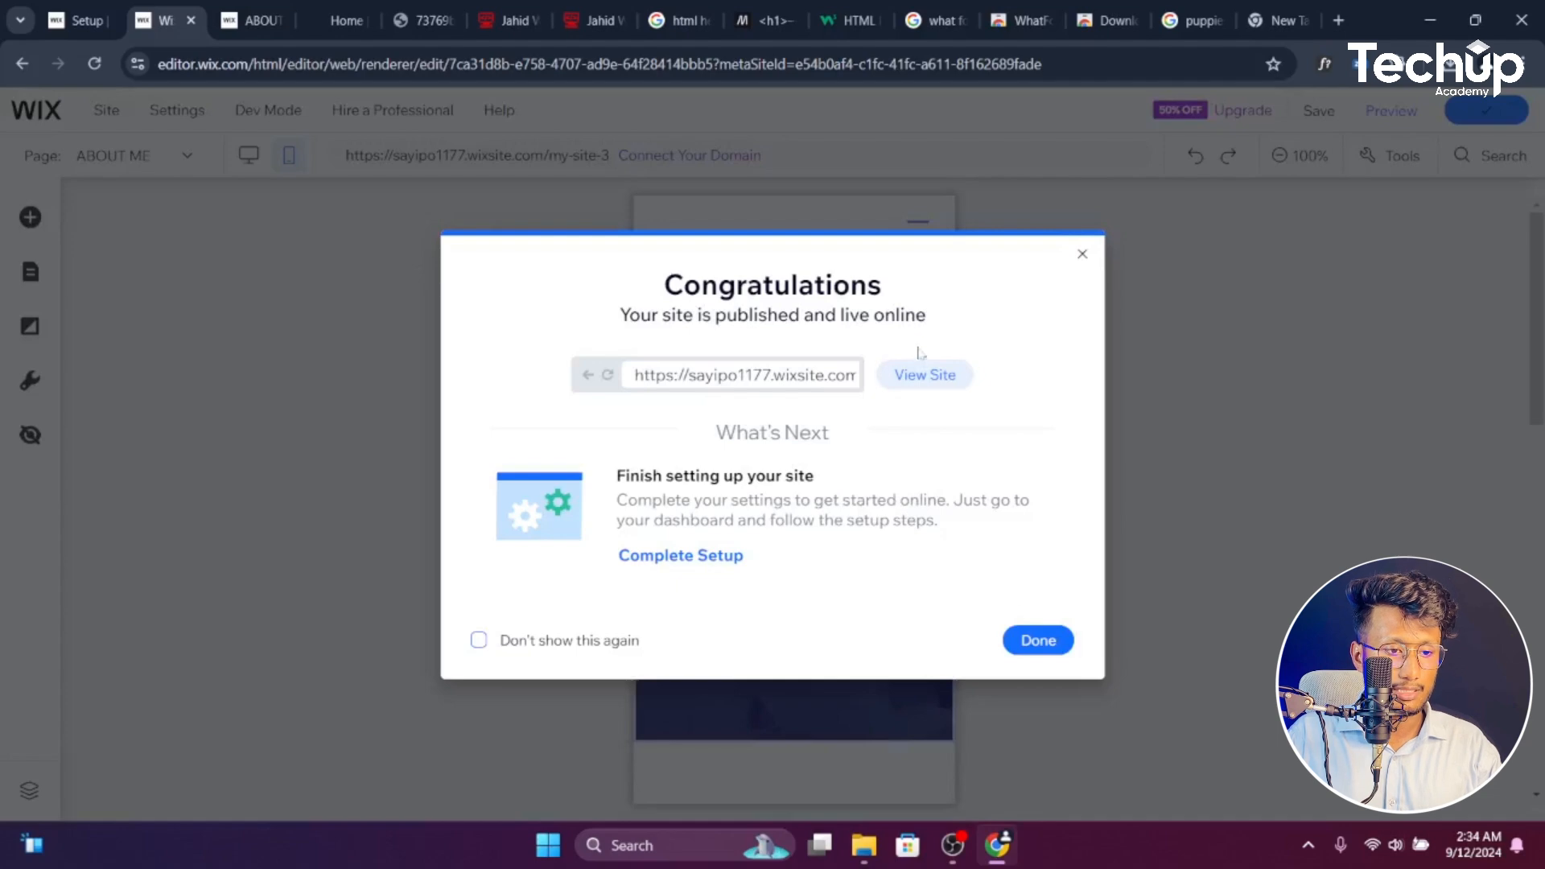
left_click(923, 375)
left_click(237, 10)
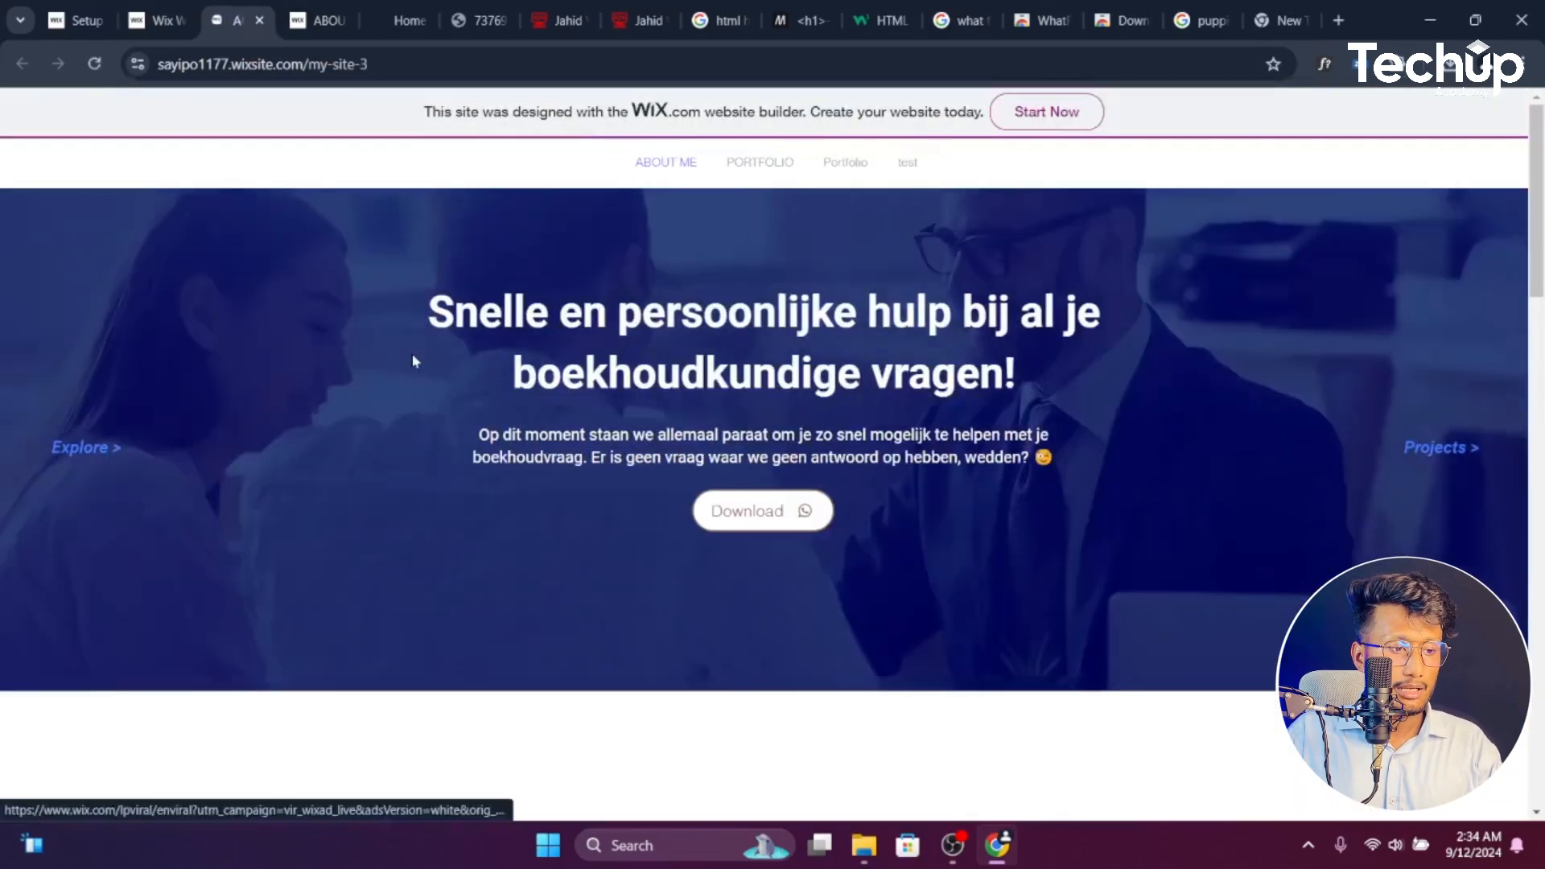
Inspect the live page in the browser's device emulation and preview it as an iPad Air
right_click(254, 405)
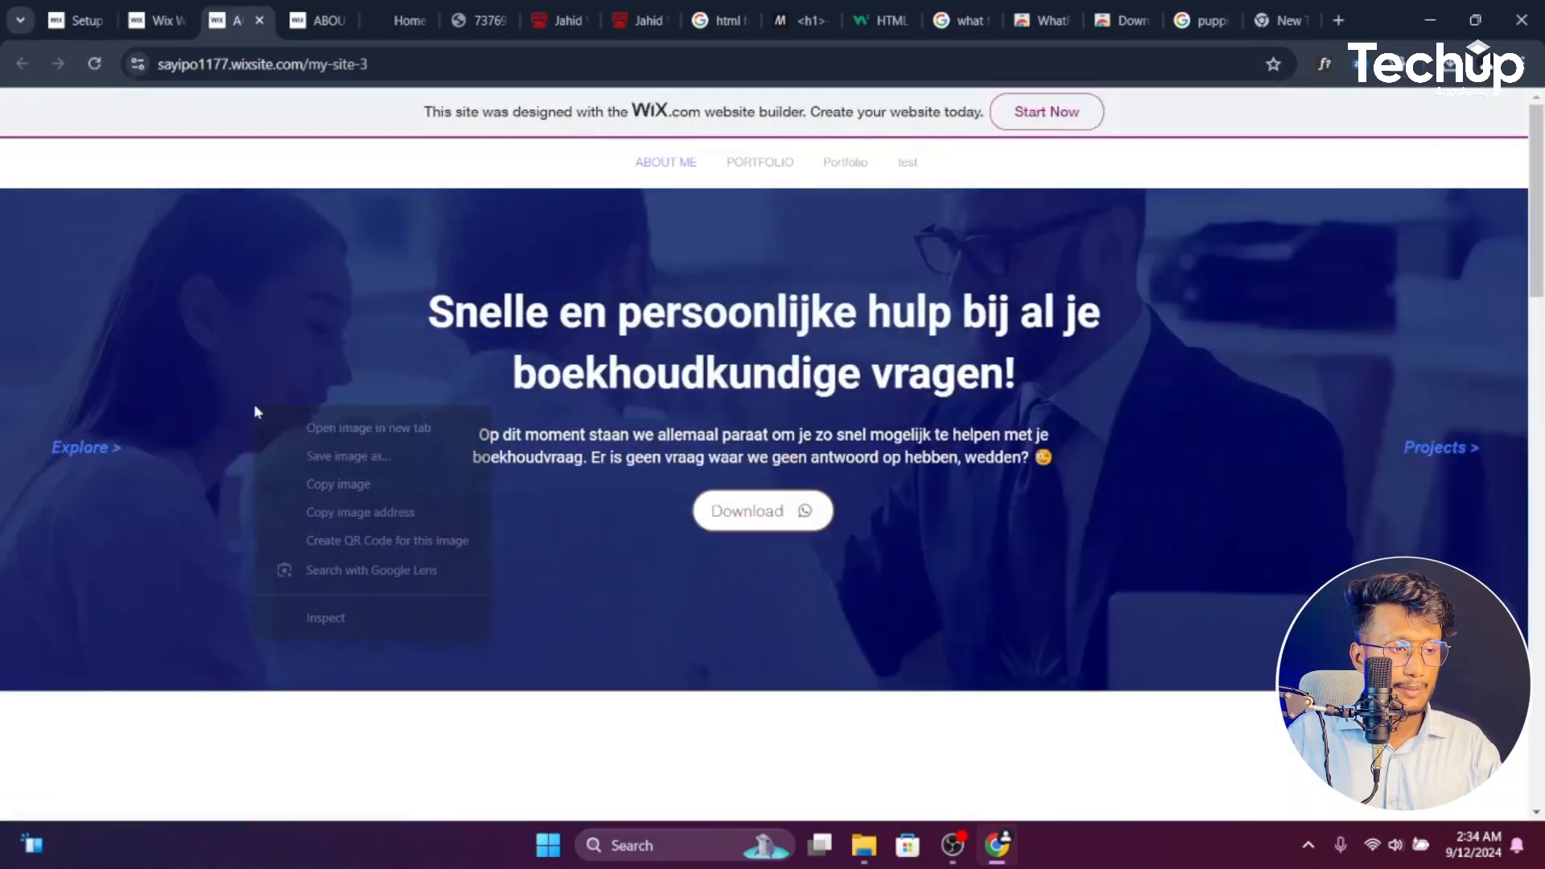
left_click(346, 621)
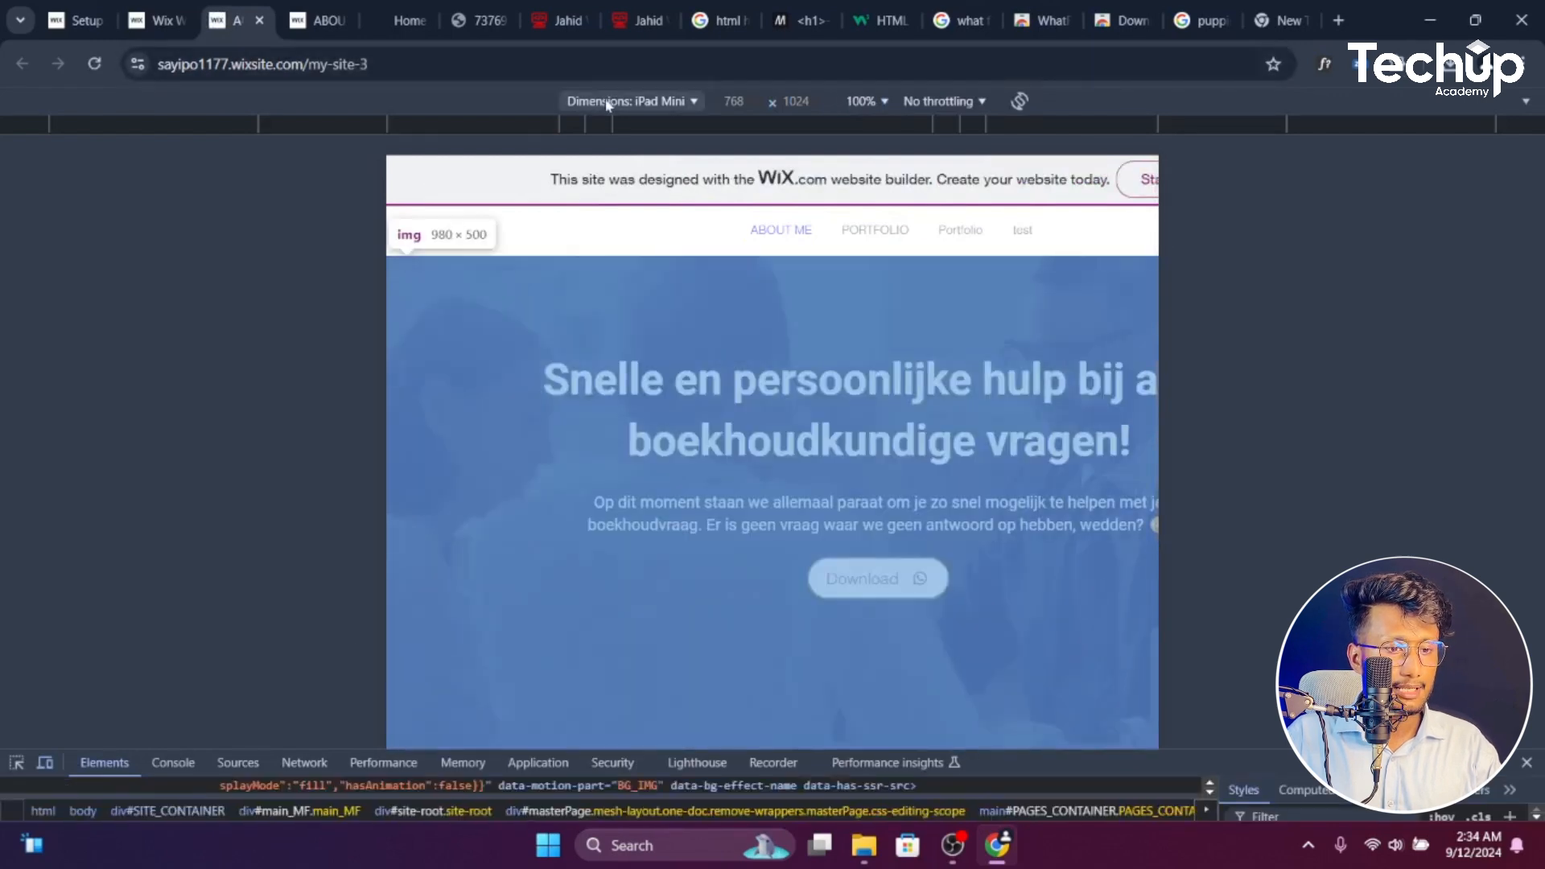
left_click(608, 103)
left_click(647, 394)
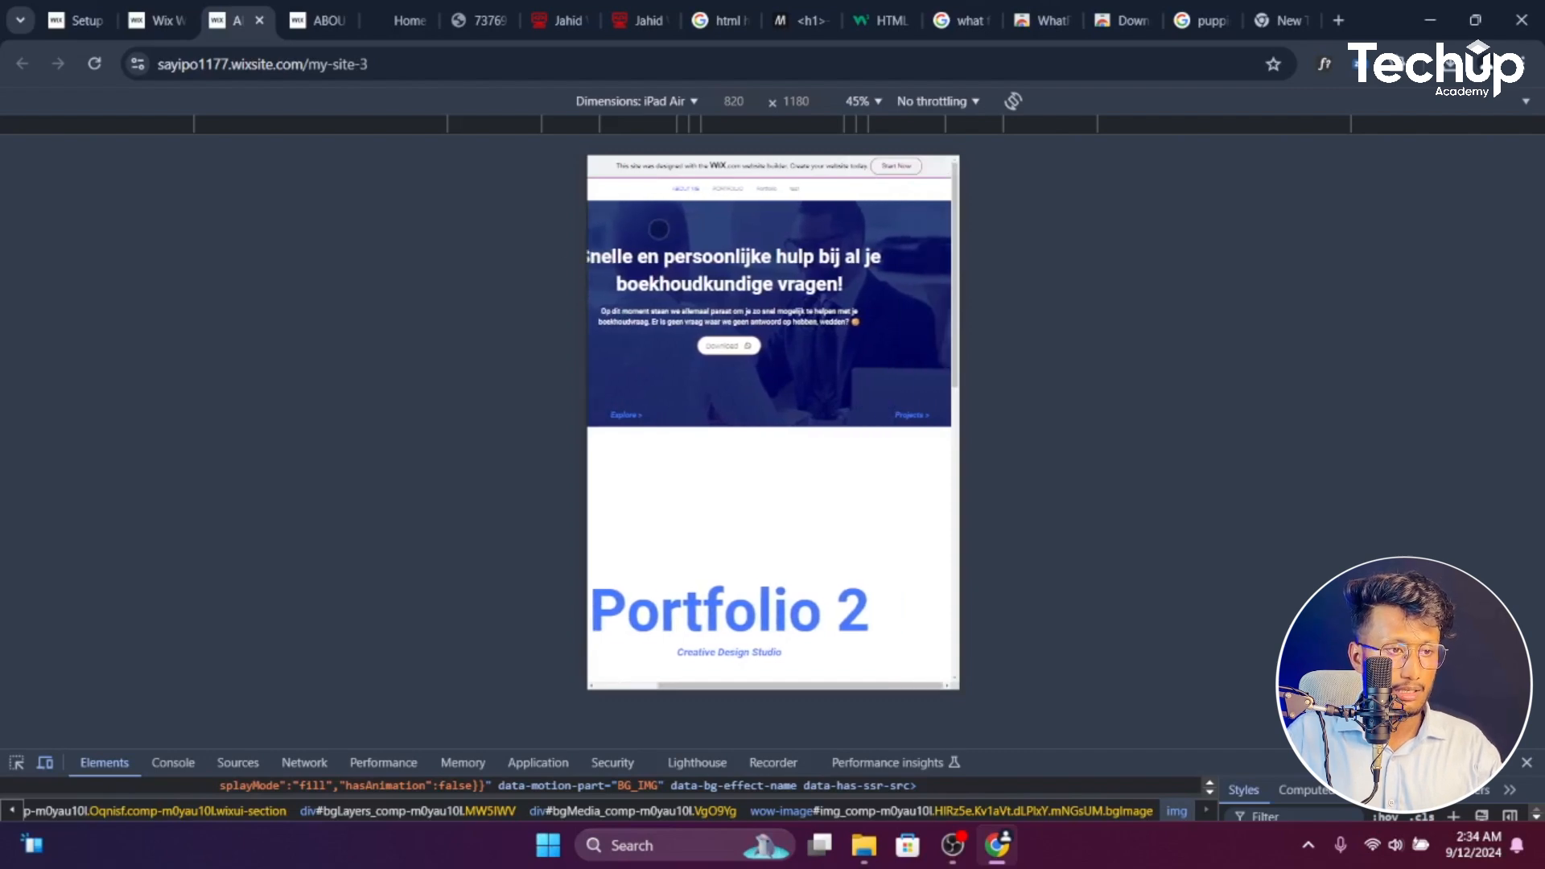
Preview the live page as an iPhone 14 Pro Max, reload it, and open and close its mobile navigation menu
left_click(674, 109)
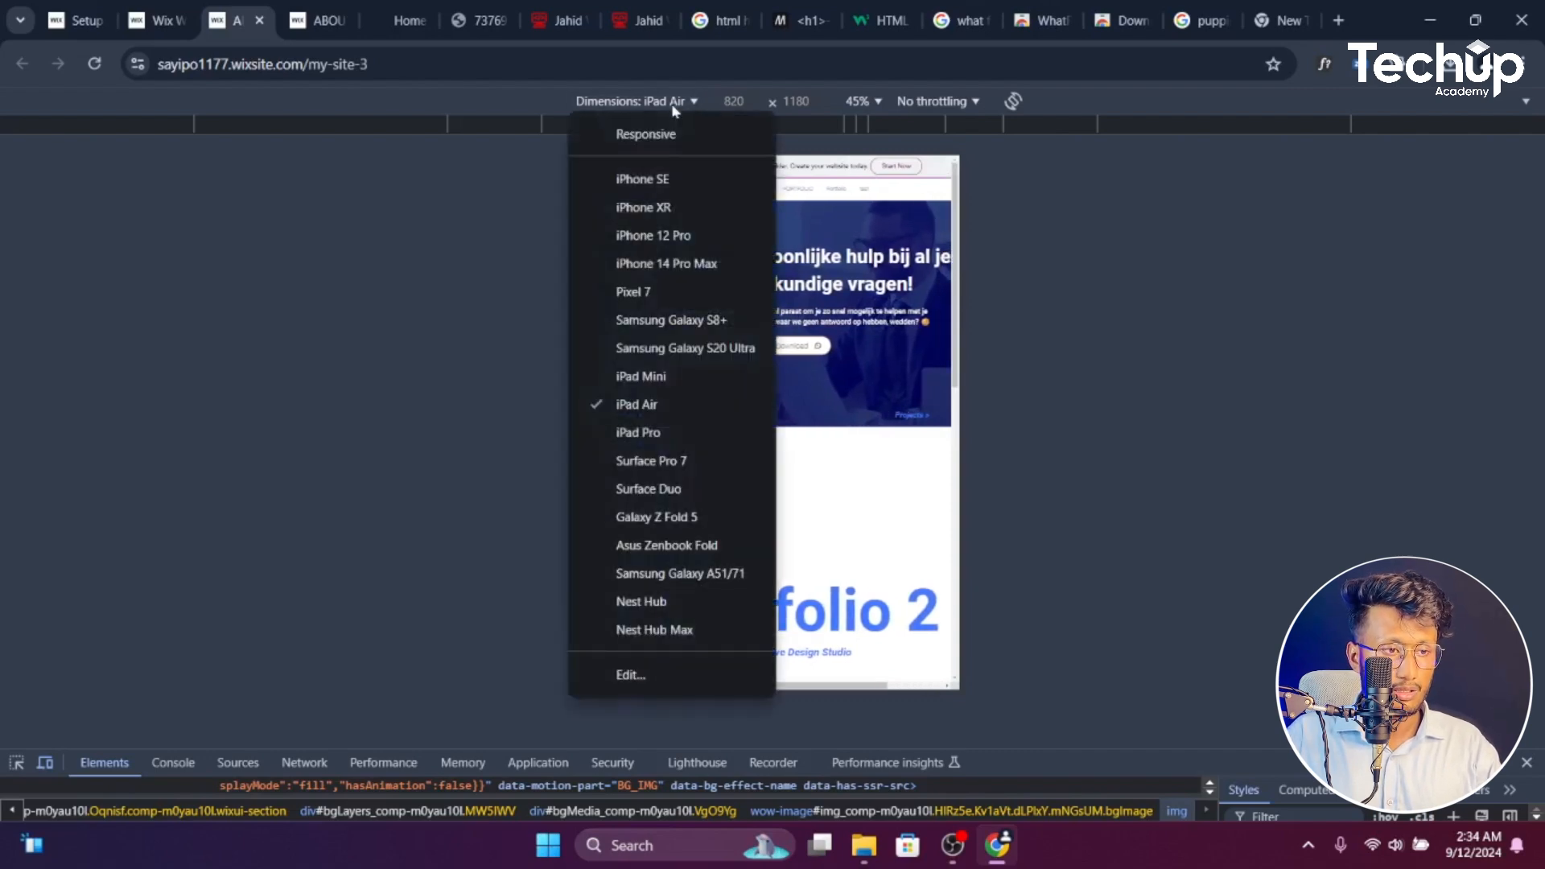
left_click(705, 264)
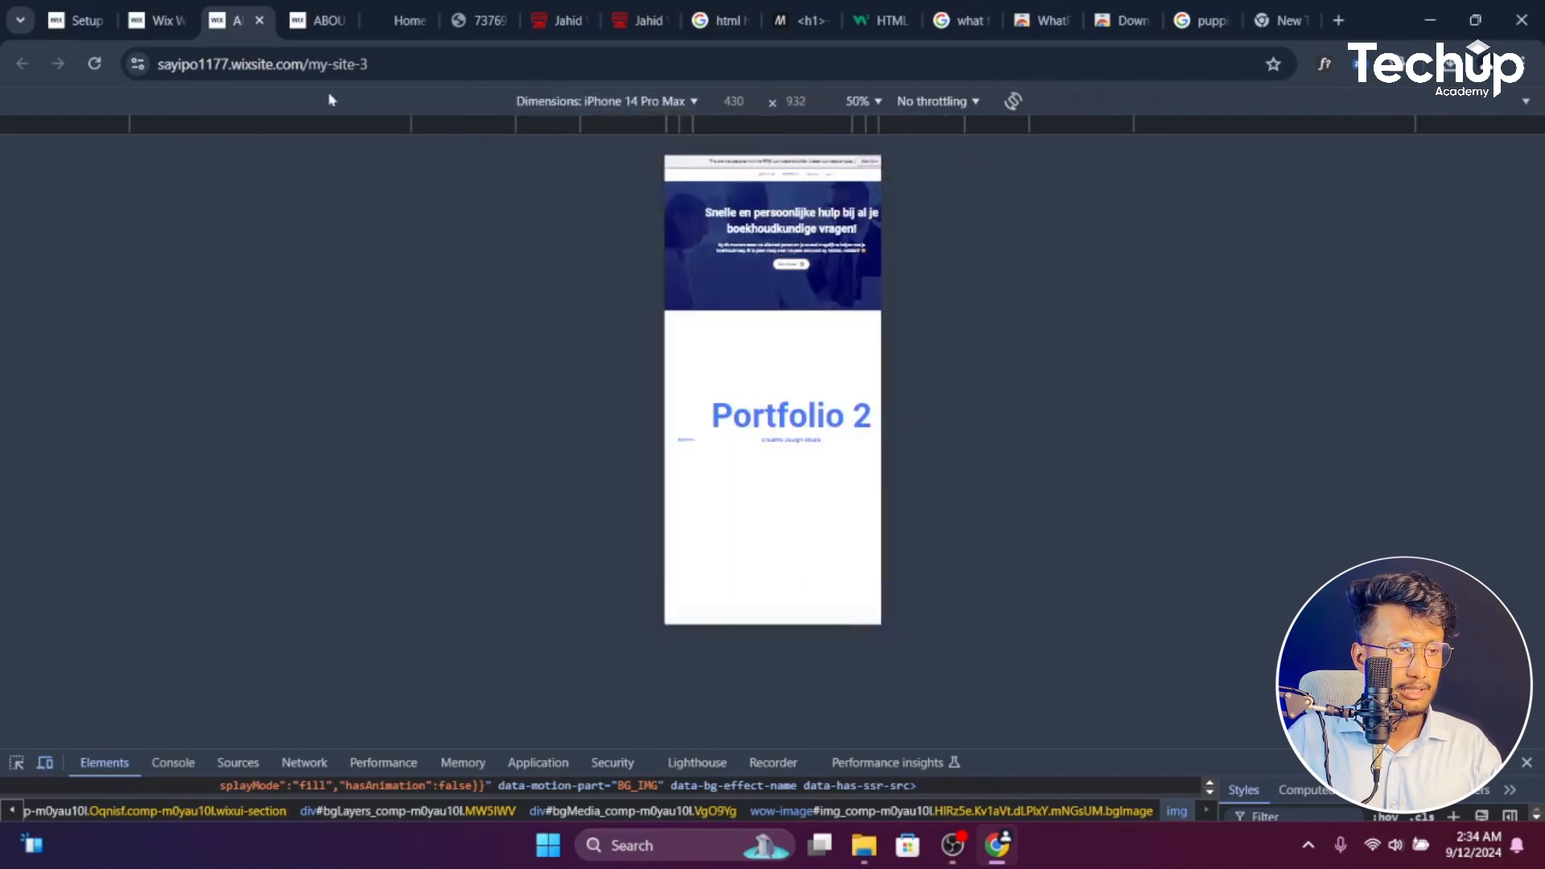
left_click(94, 65)
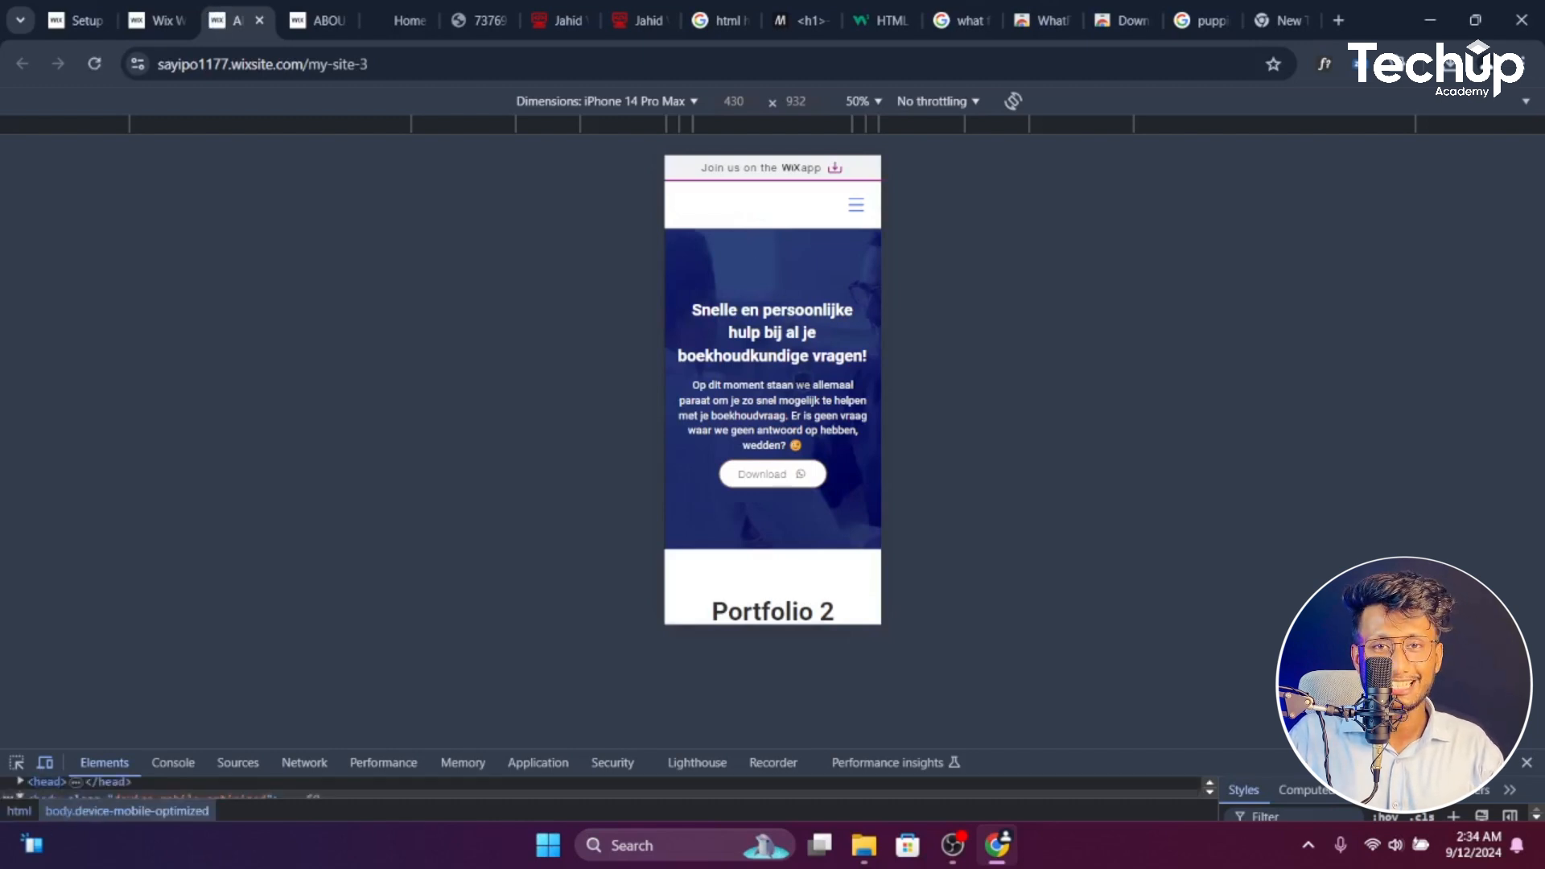
left_click(856, 207)
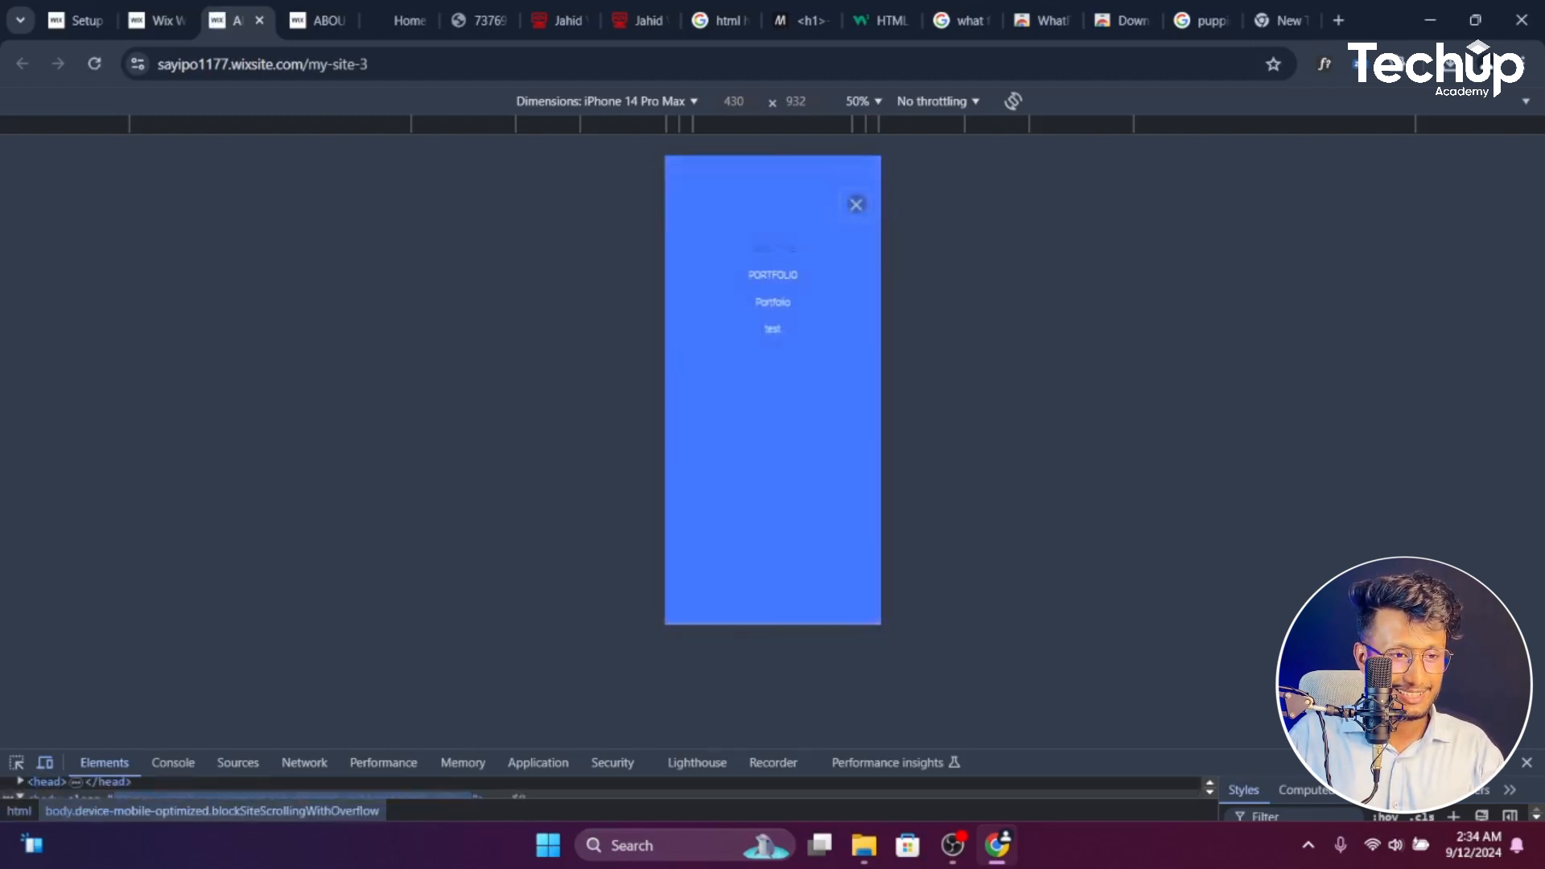
left_click(855, 202)
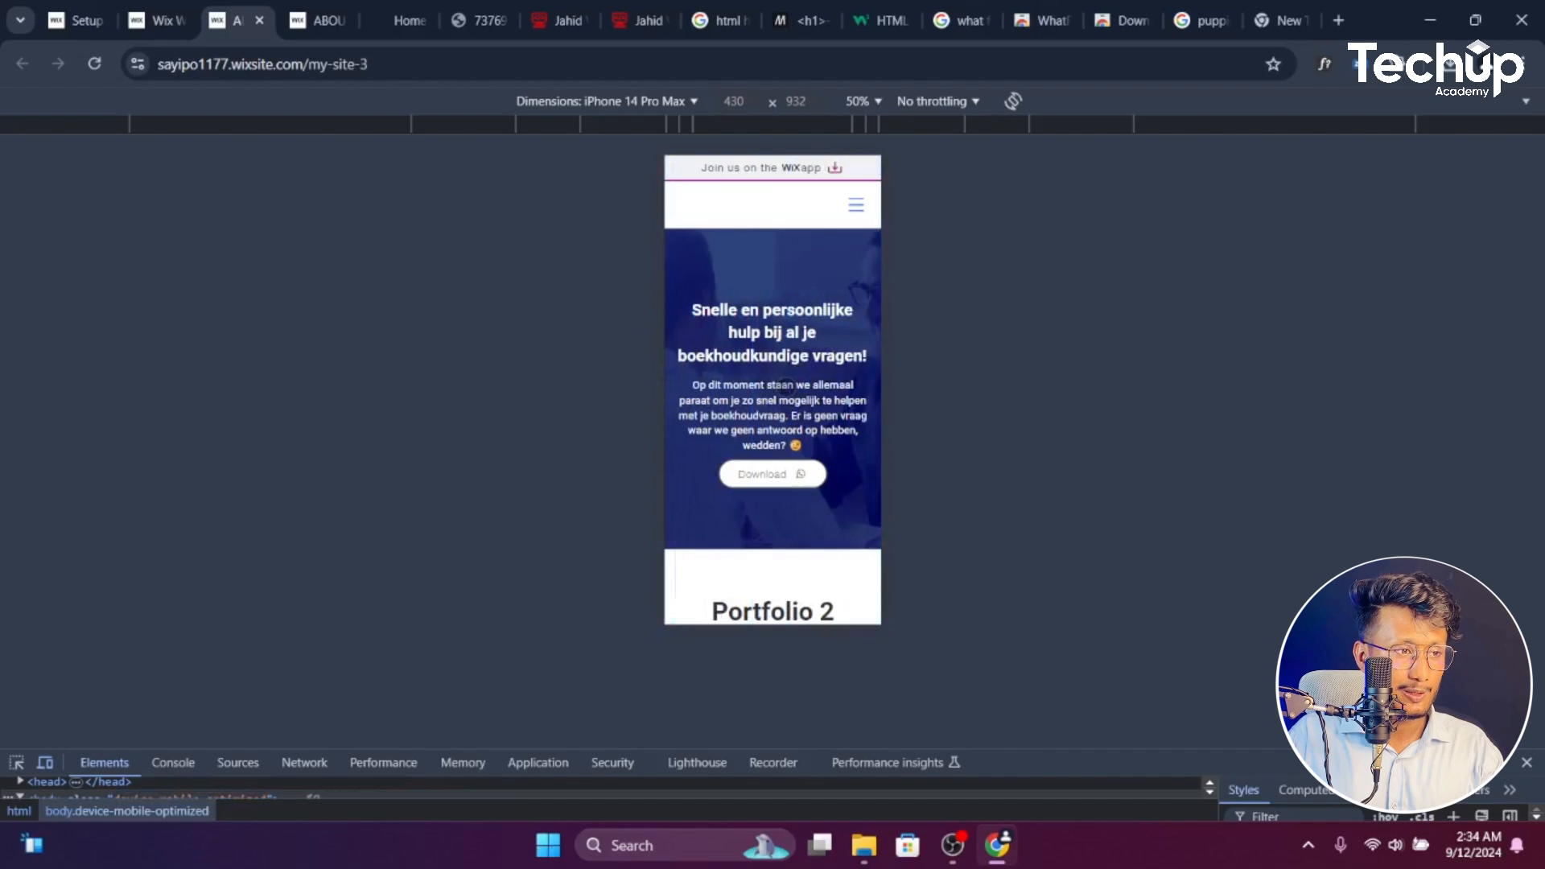
Compare the live desktop page with the phone preview, and return to the Wix editor, dismissing the publish confirmation
left_click(322, 18)
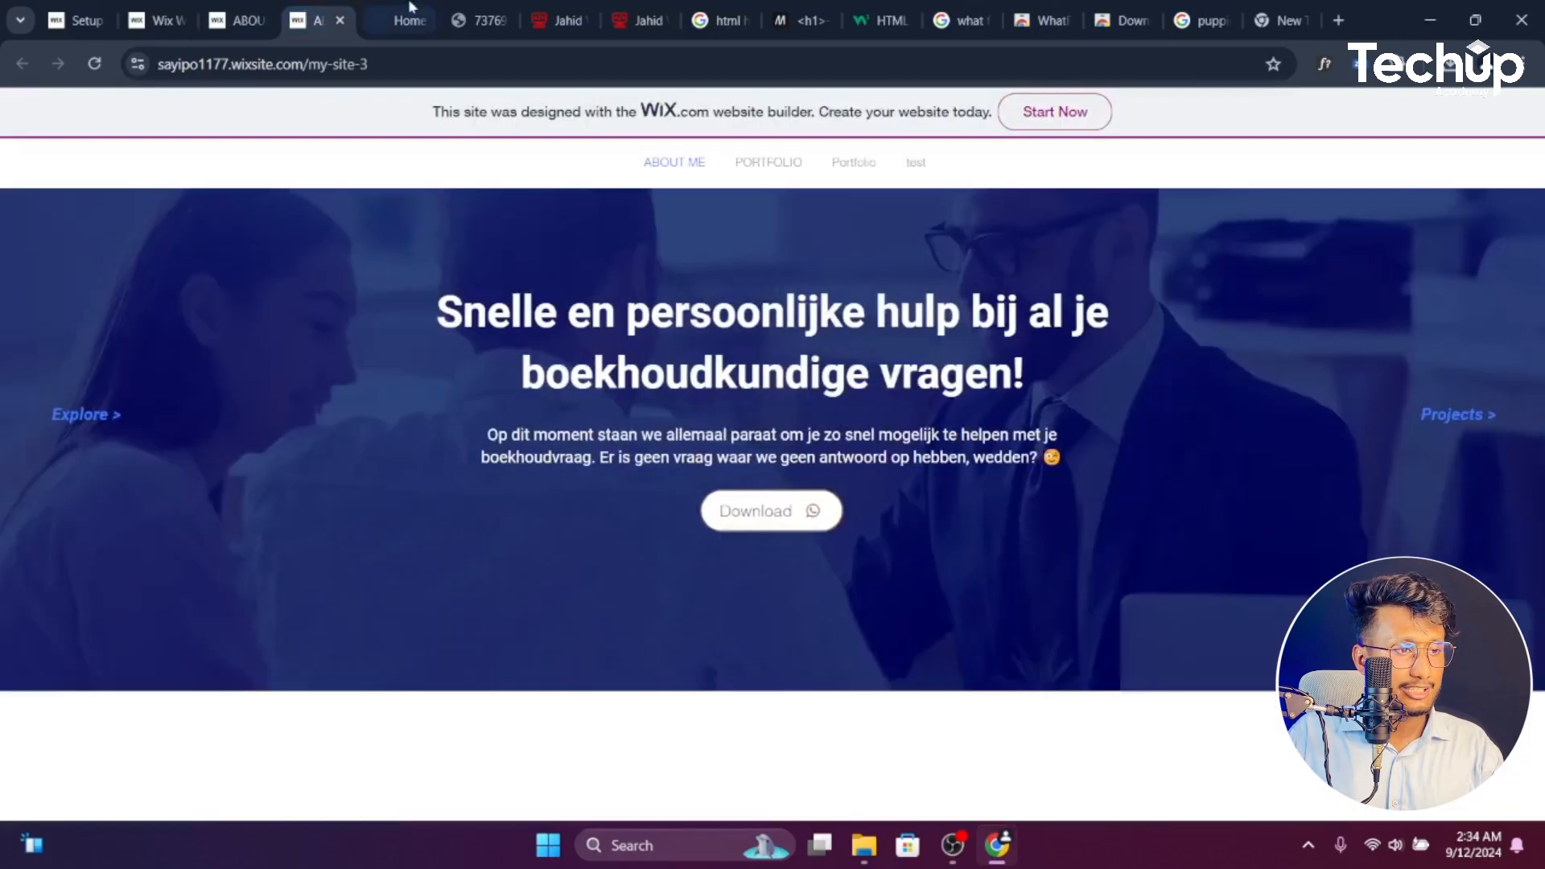
left_click(228, 9)
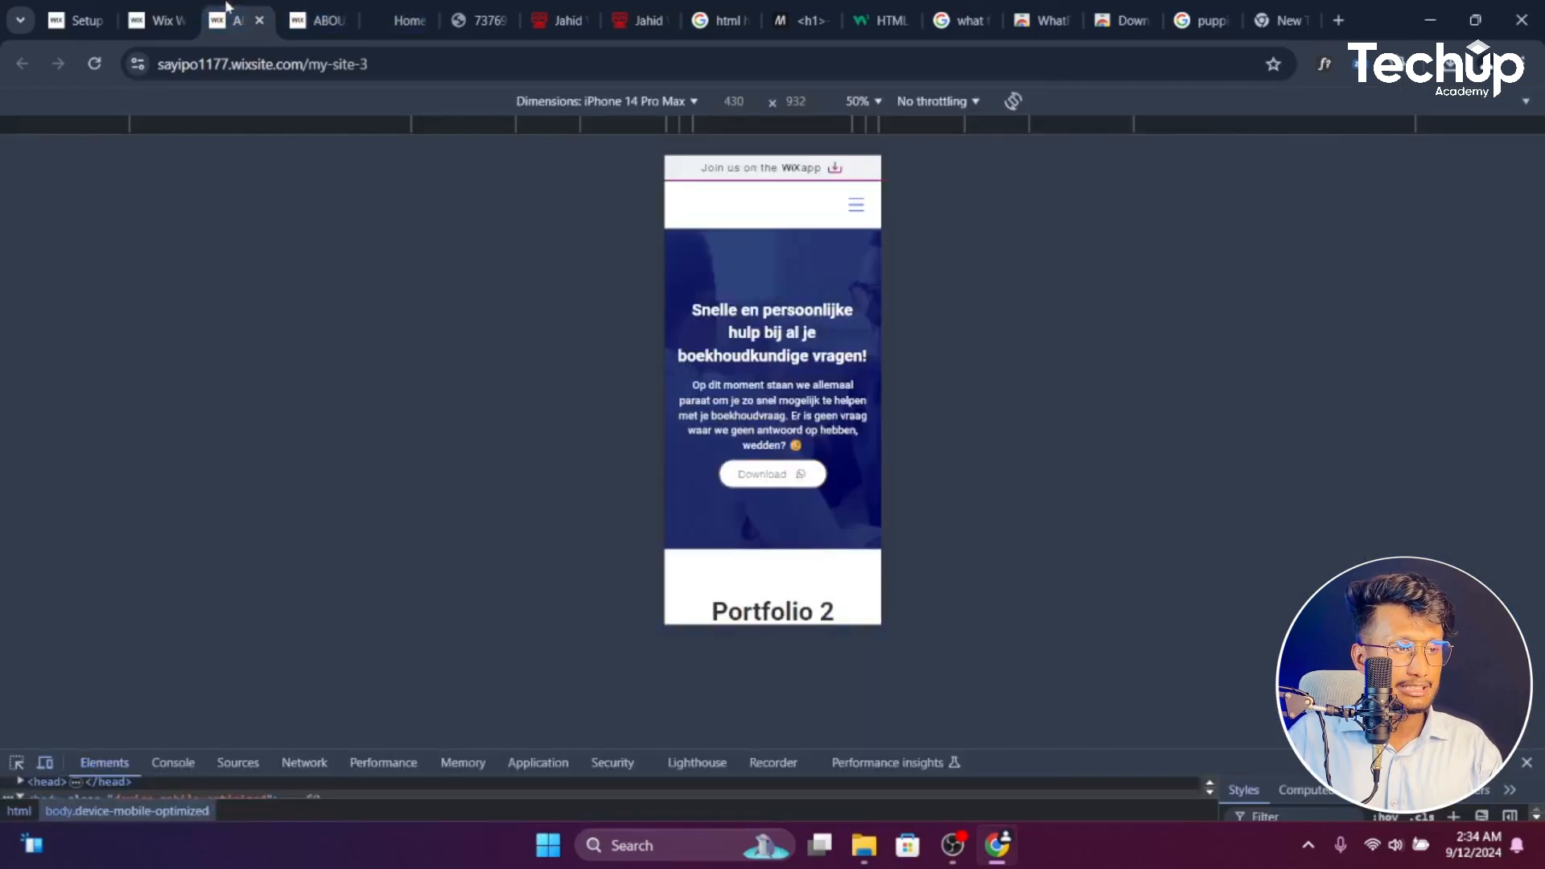
left_click(155, 8)
left_click(1040, 642)
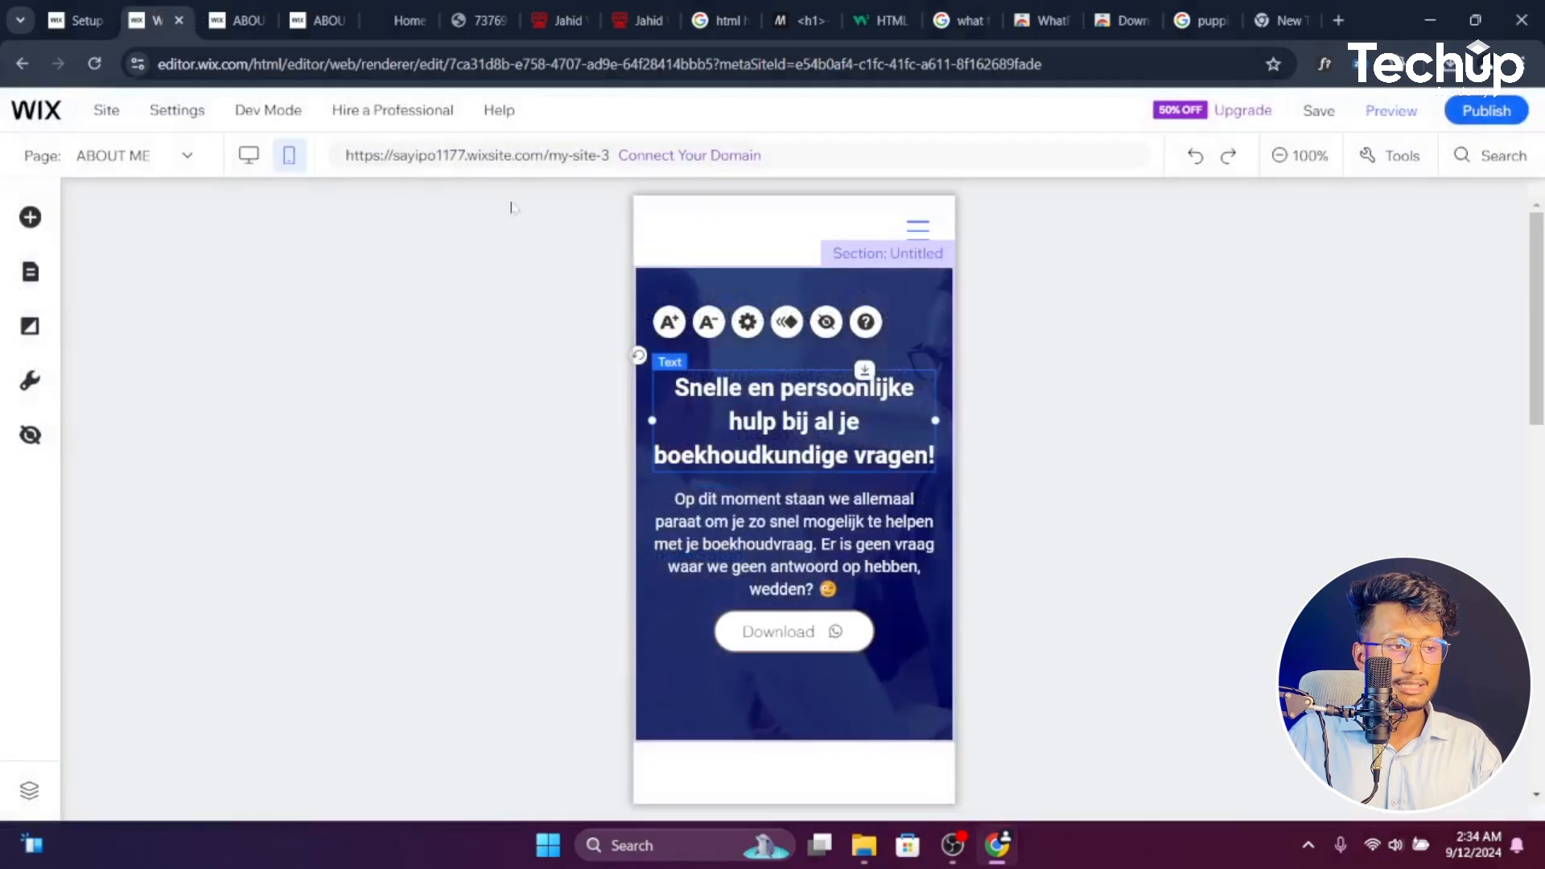
Review the mobile hero and Portfolio 2 sections in the editor and compare them with the live desktop page
scroll(861, 322, "down", 4)
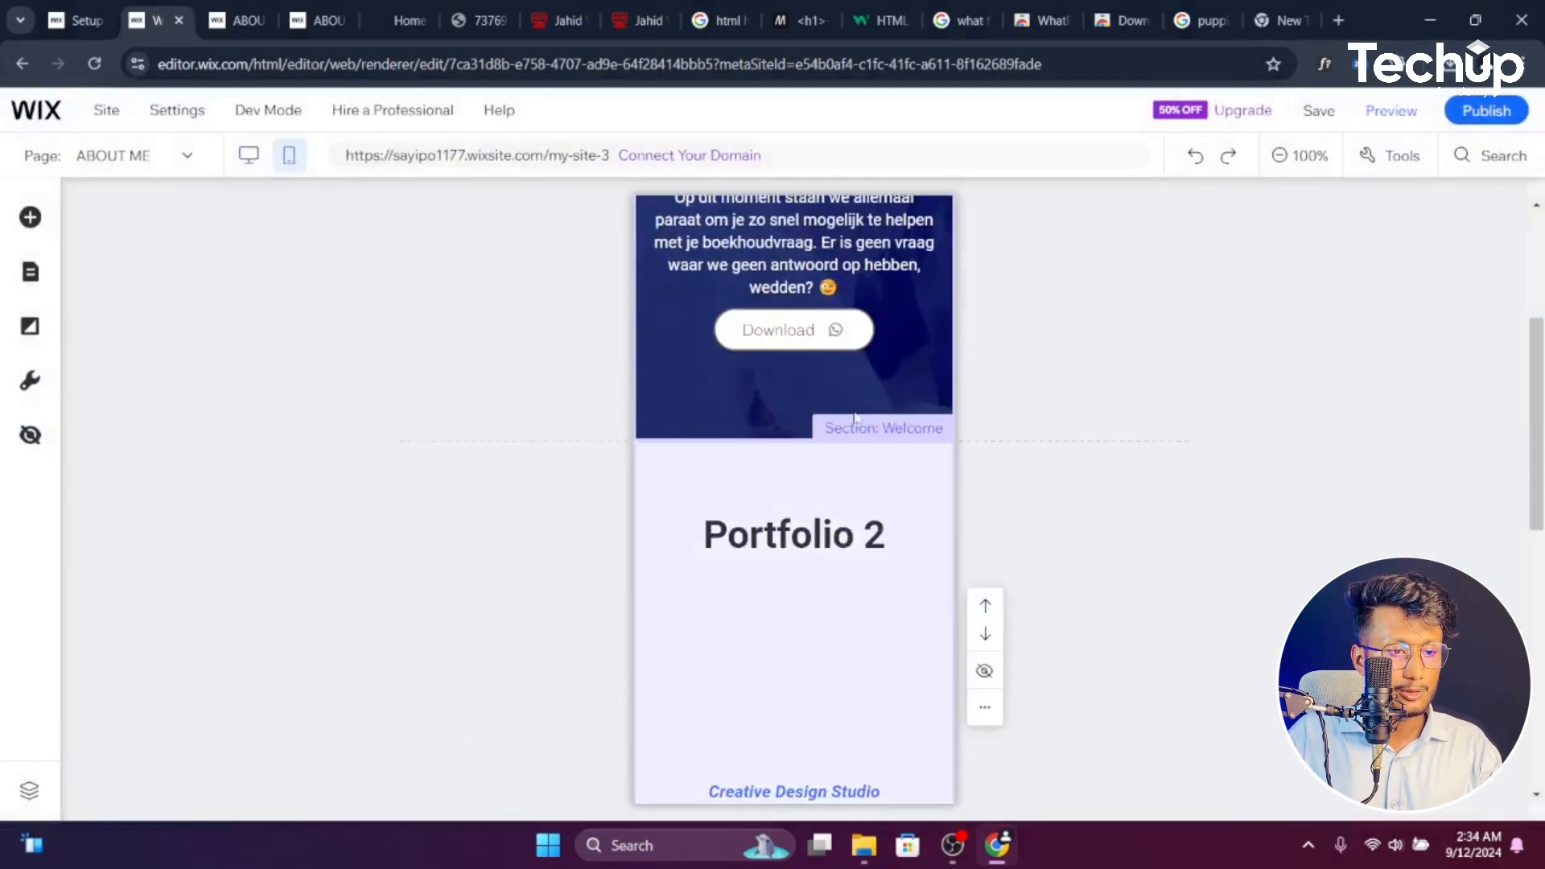
scroll(845, 330, "up", 4)
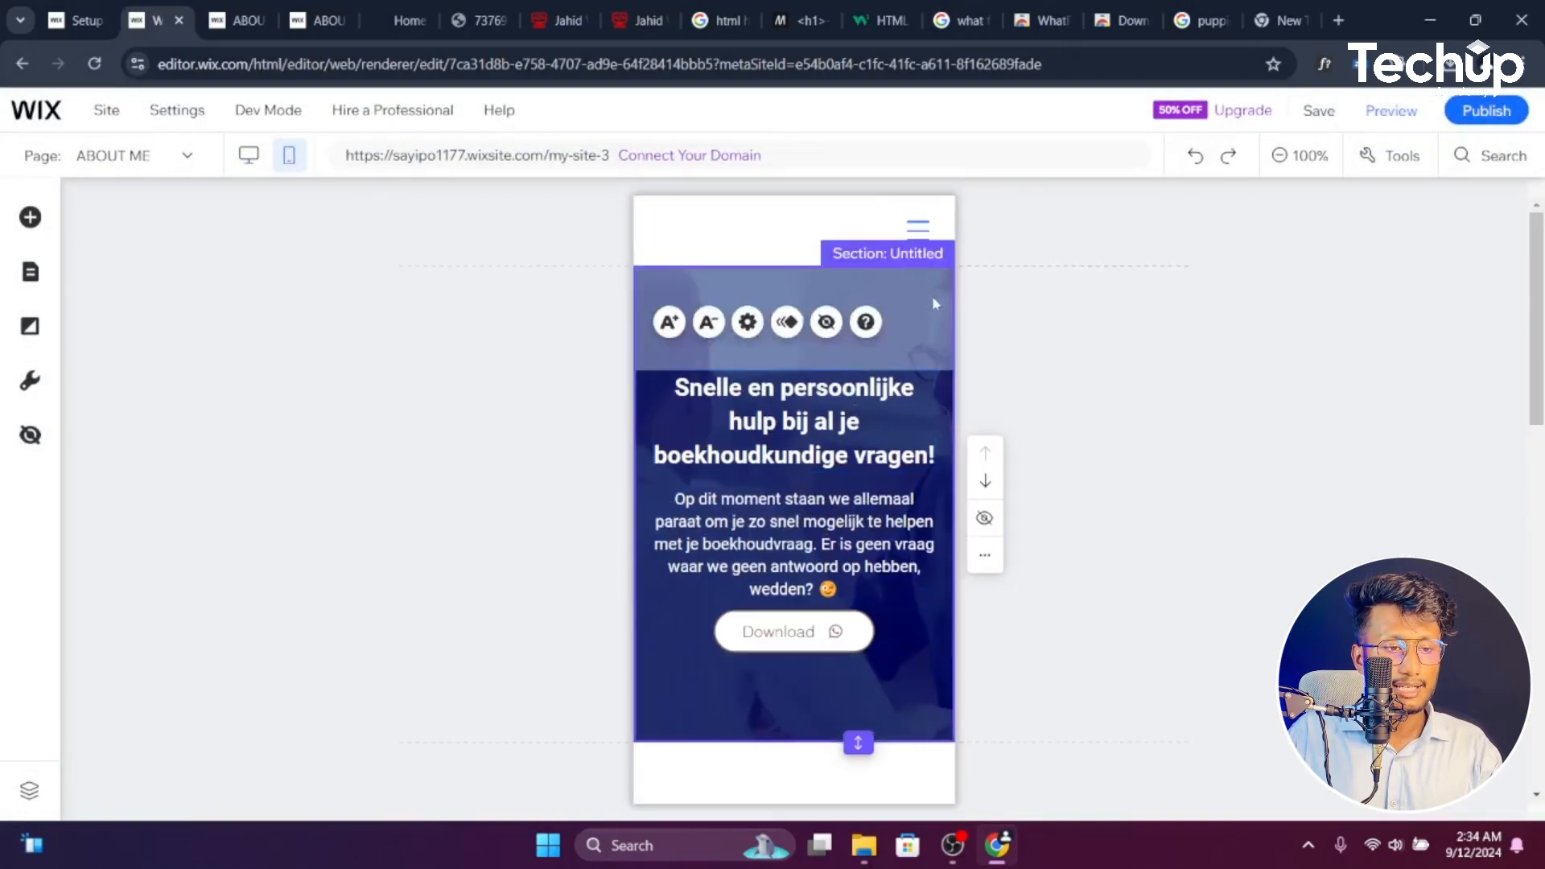
left_click(238, 19)
left_click(307, 11)
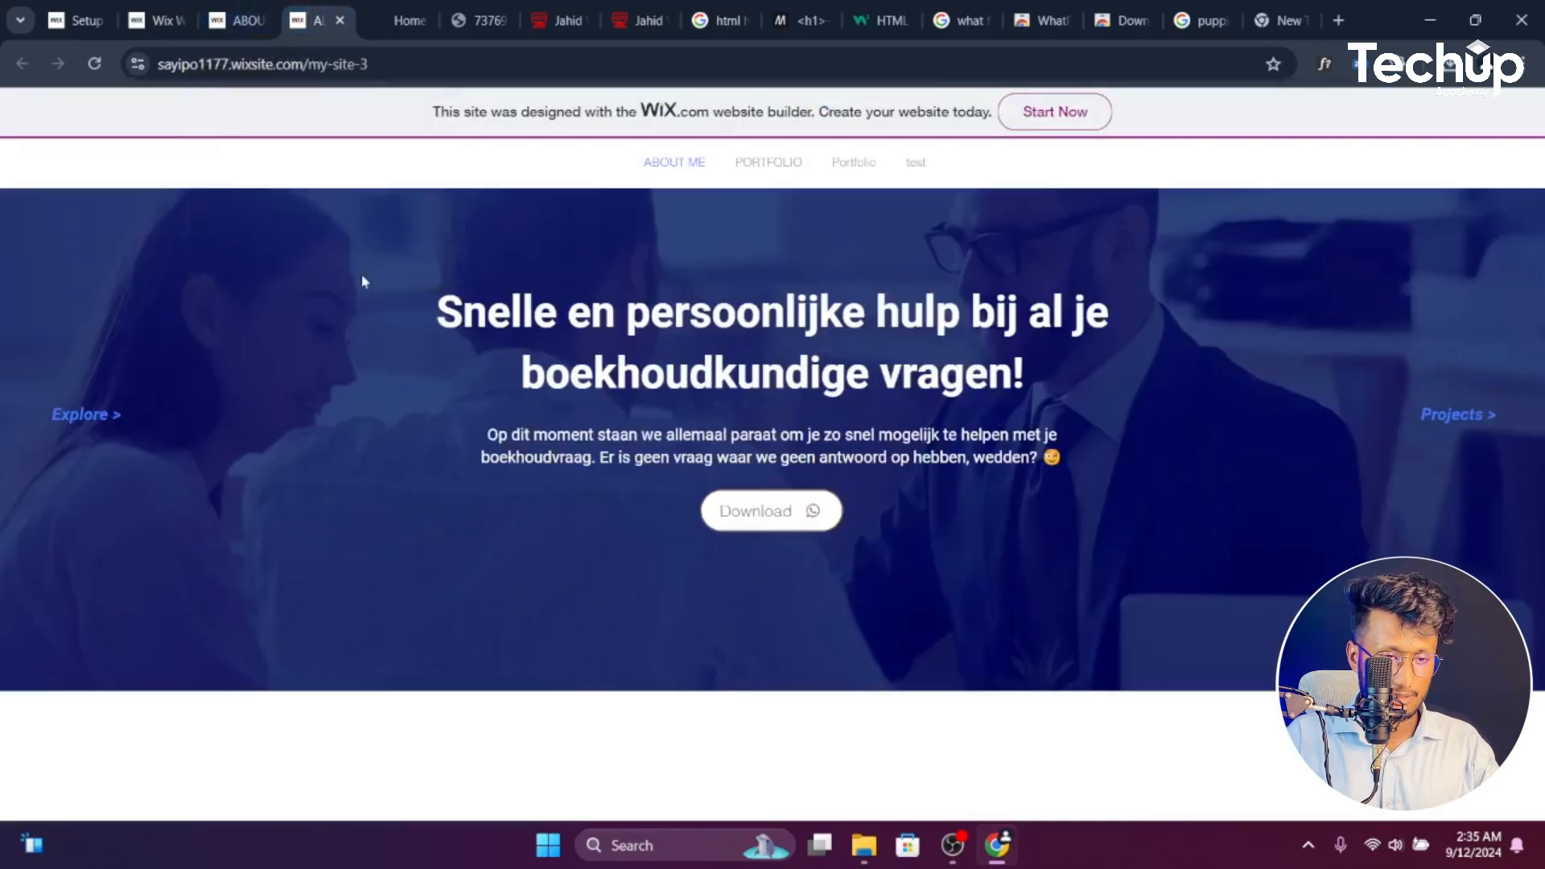
left_click(157, 11)
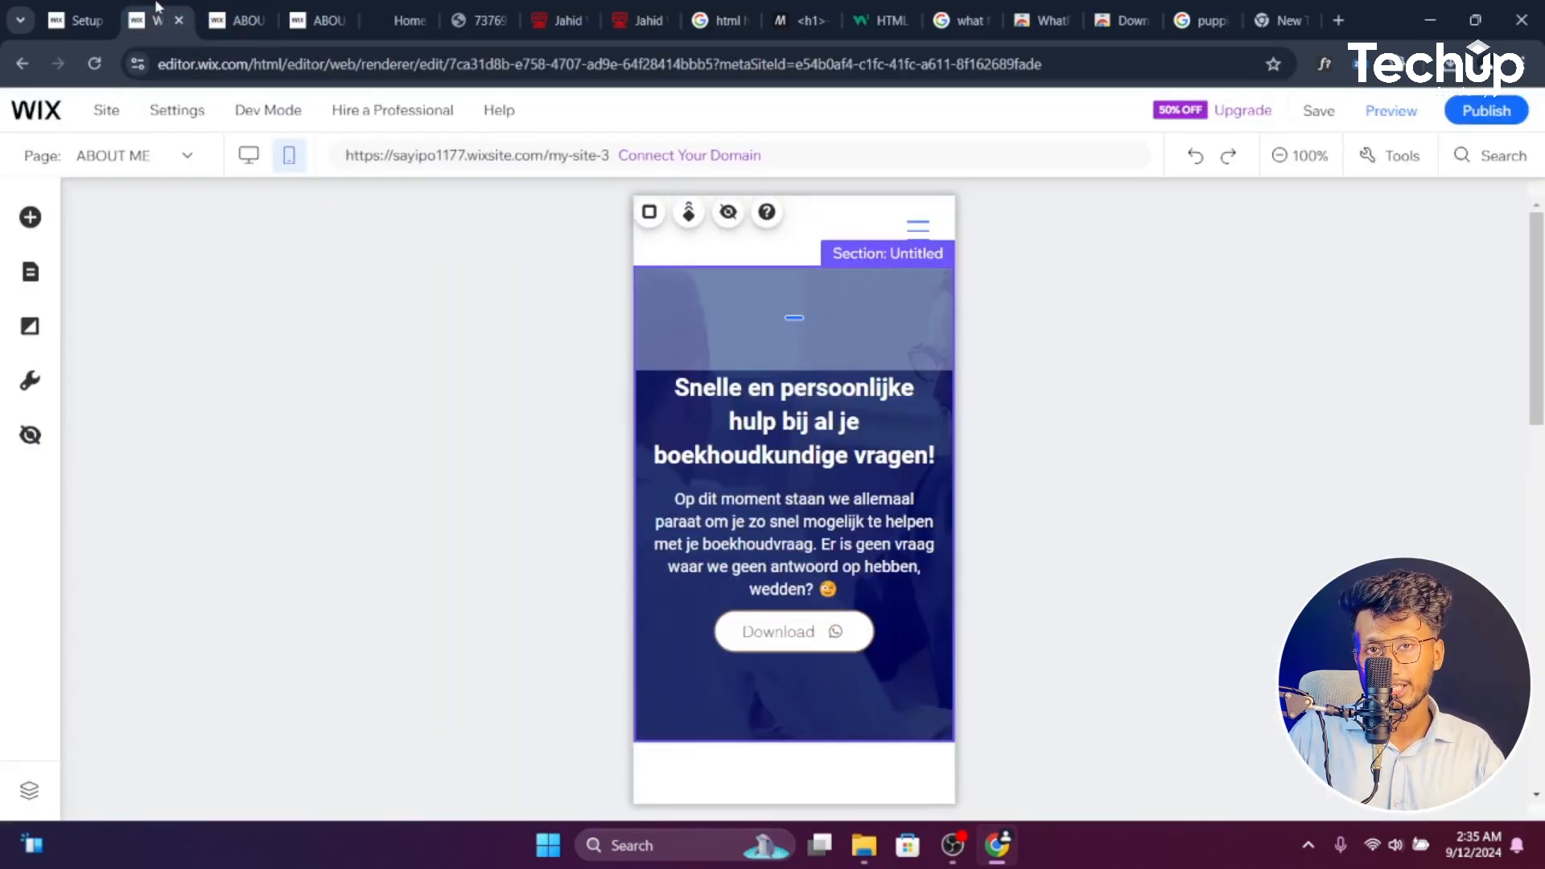